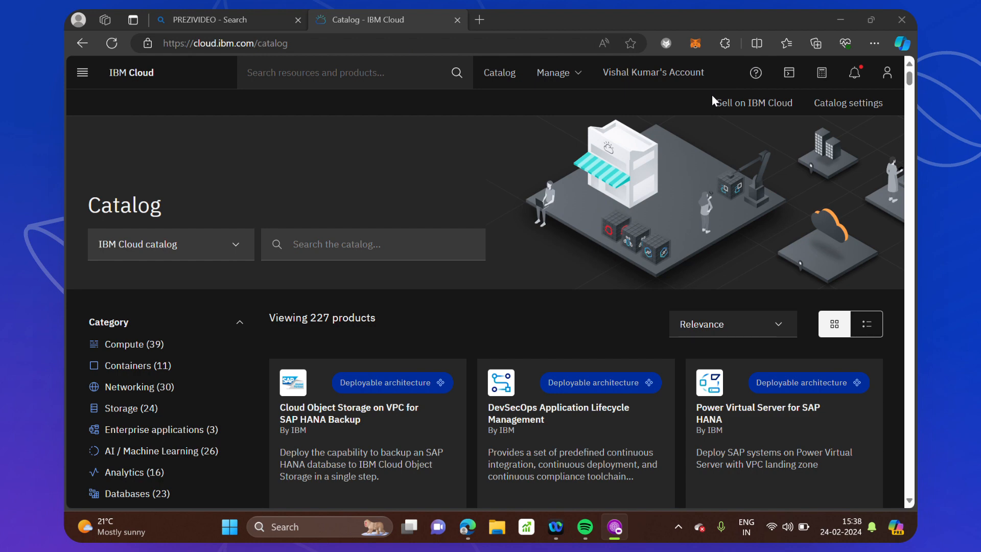
Open the IBM Cloud catalog and look through its product categories.
{"action": "left_click", "coordinate": [712, 98]}
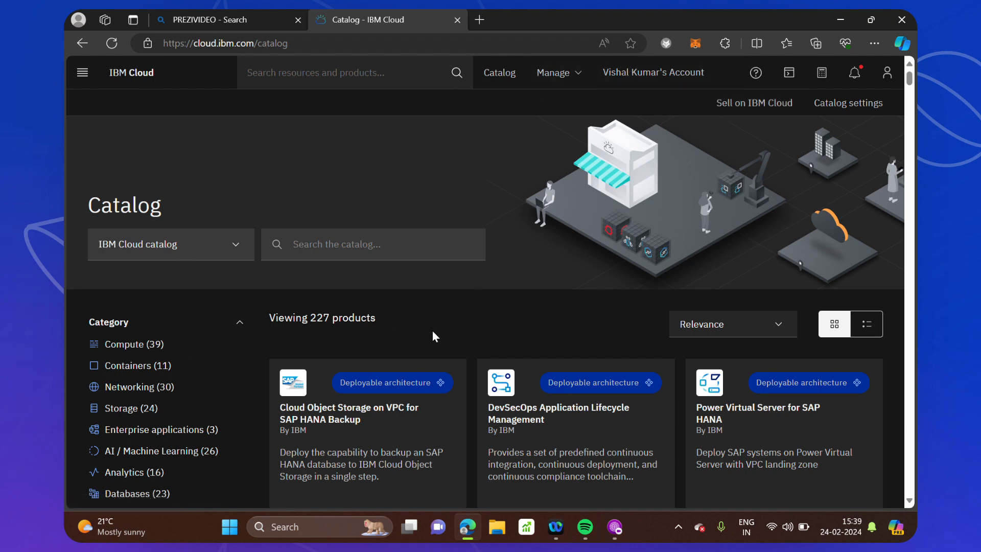
{"action": "scroll", "coordinate": [432, 337], "scroll_direction": "down", "scroll_amount": 3}
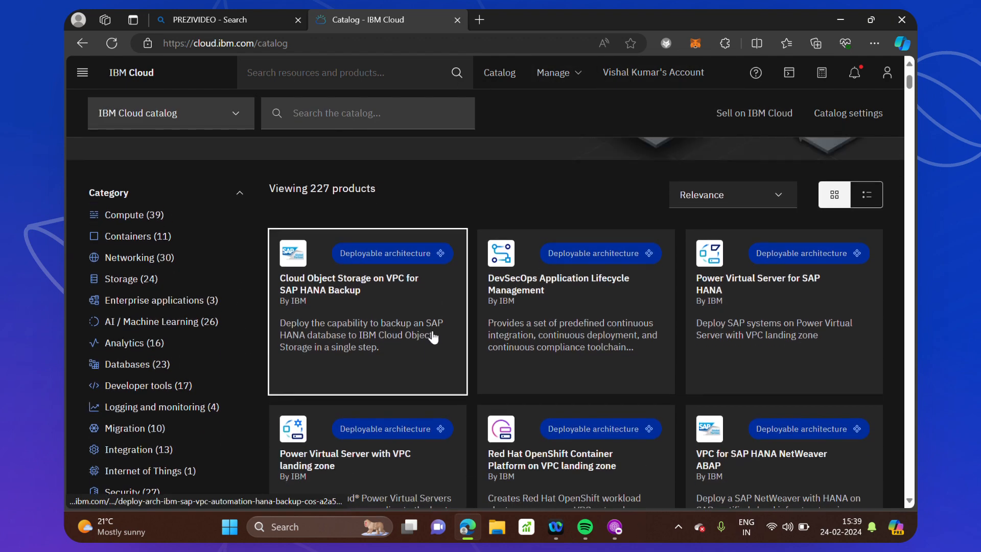
{"action": "scroll", "coordinate": [433, 336], "scroll_direction": "up", "scroll_amount": 3}
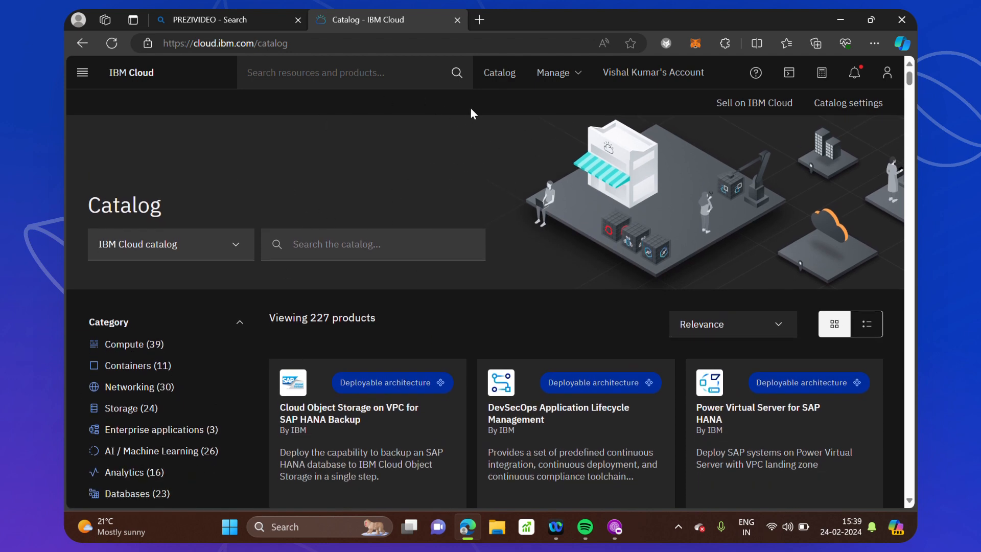
{"action": "left_click", "coordinate": [497, 78]}
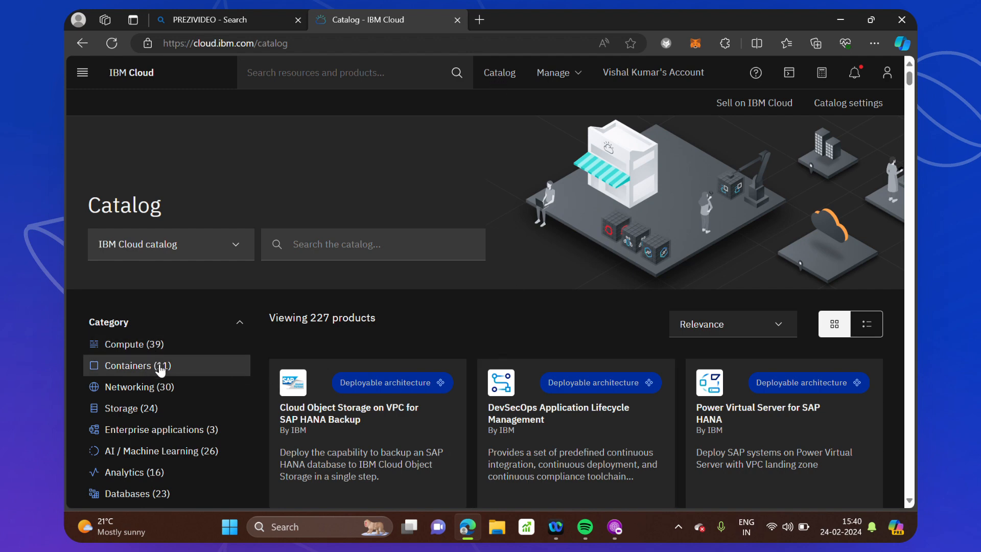
{"action": "scroll", "coordinate": [159, 367], "scroll_direction": "down", "scroll_amount": 3}
{"action": "scroll", "coordinate": [159, 368], "scroll_direction": "down", "scroll_amount": 3}
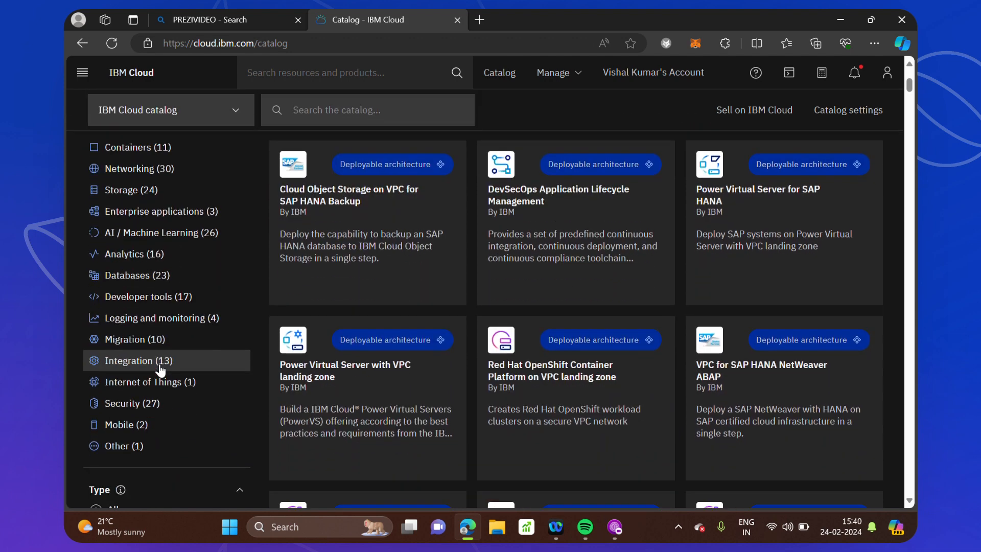
{"action": "scroll", "coordinate": [160, 368], "scroll_direction": "up", "scroll_amount": 5}
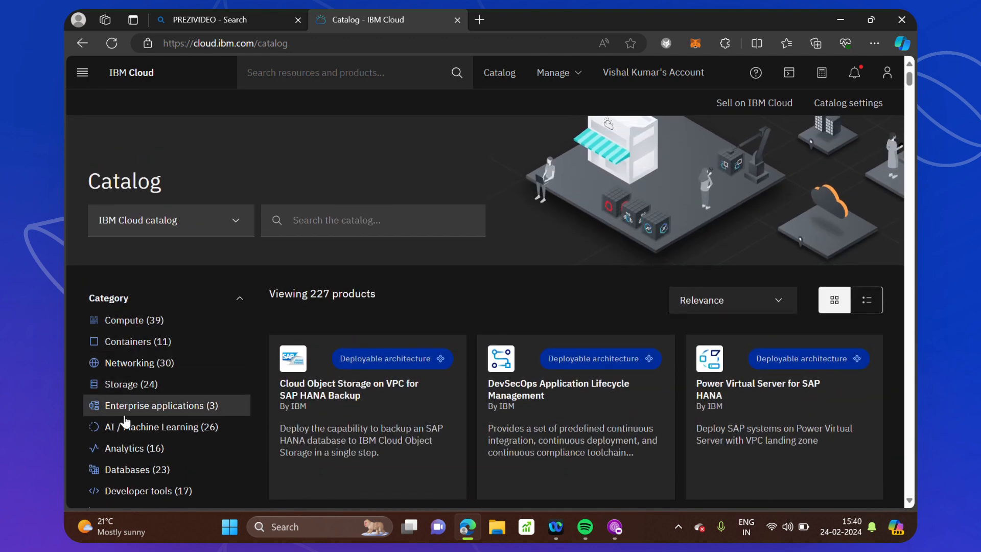
{"action": "scroll", "coordinate": [125, 436], "scroll_direction": "down", "scroll_amount": 1}
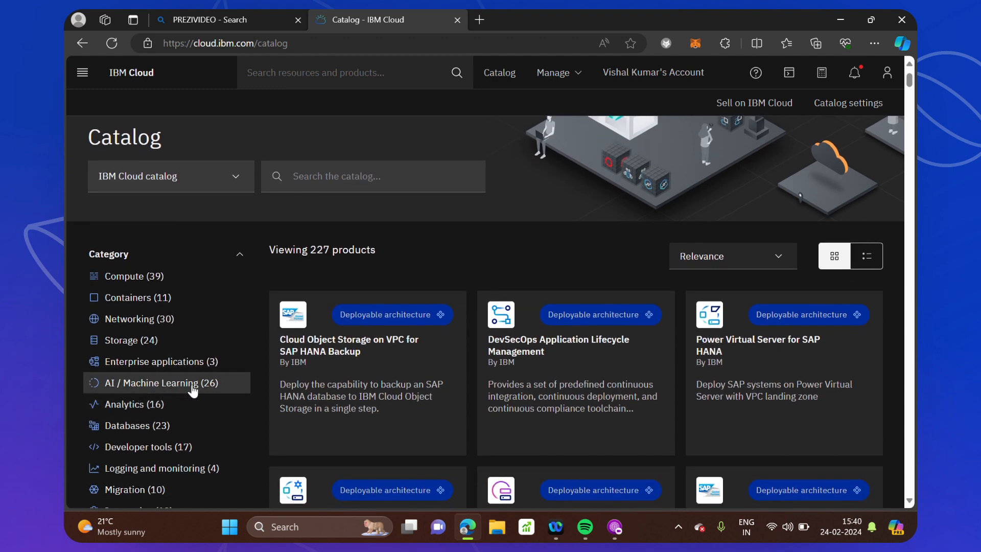
{"action": "scroll", "coordinate": [192, 391], "scroll_direction": "down", "scroll_amount": 2}
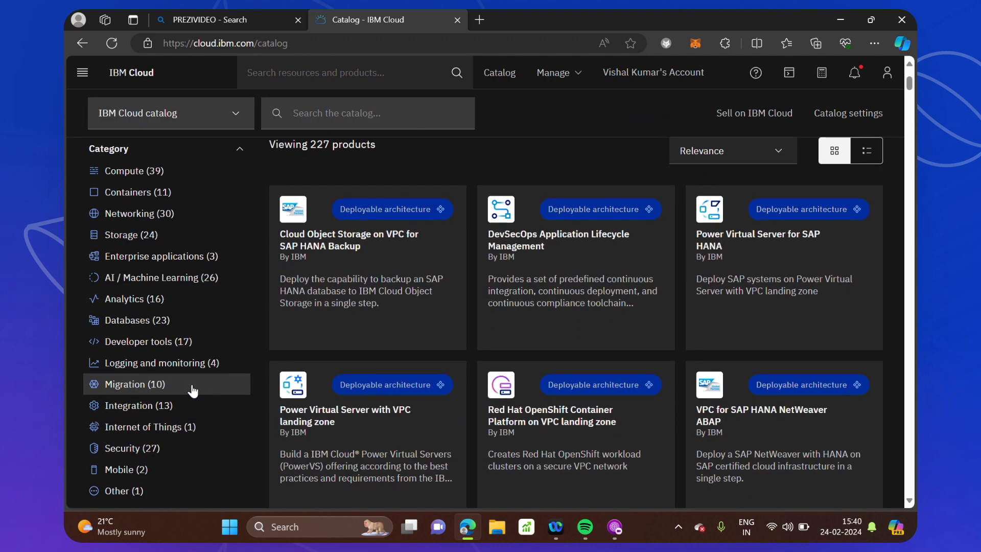
{"action": "scroll", "coordinate": [193, 390], "scroll_direction": "up", "scroll_amount": 3}
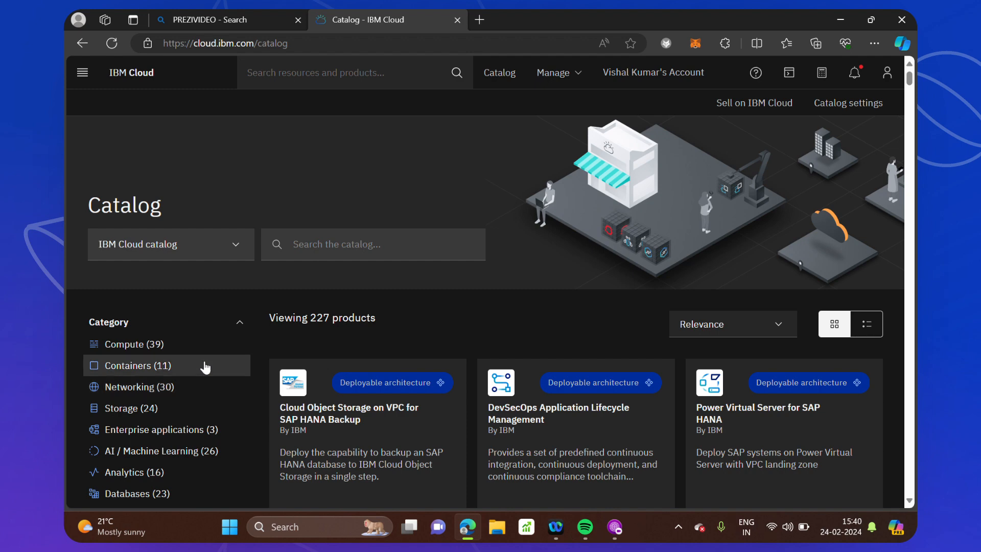
Search the catalog for "OBJECT" and open the Object Storage service.
{"action": "left_click", "coordinate": [311, 247]}
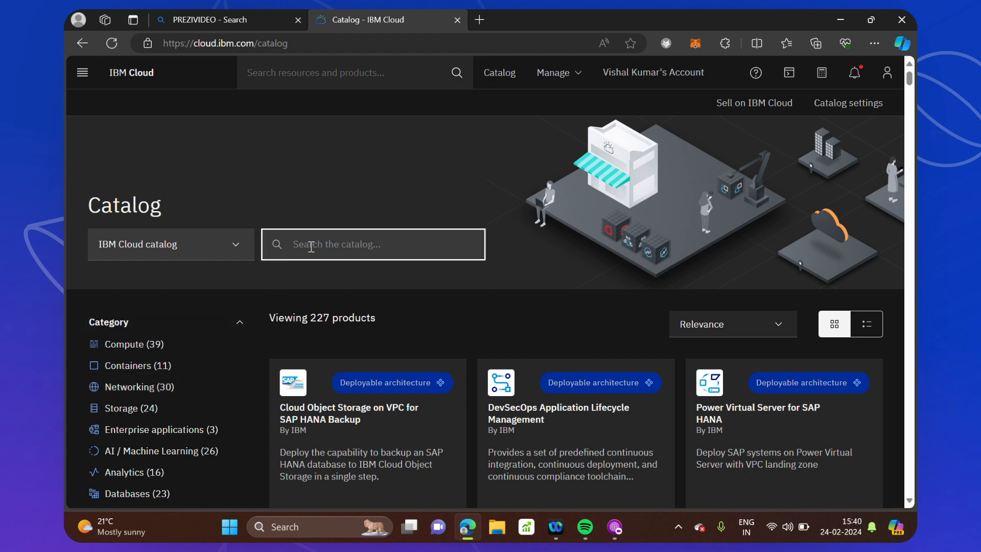
{"action": "type", "text": "OBJECT"}
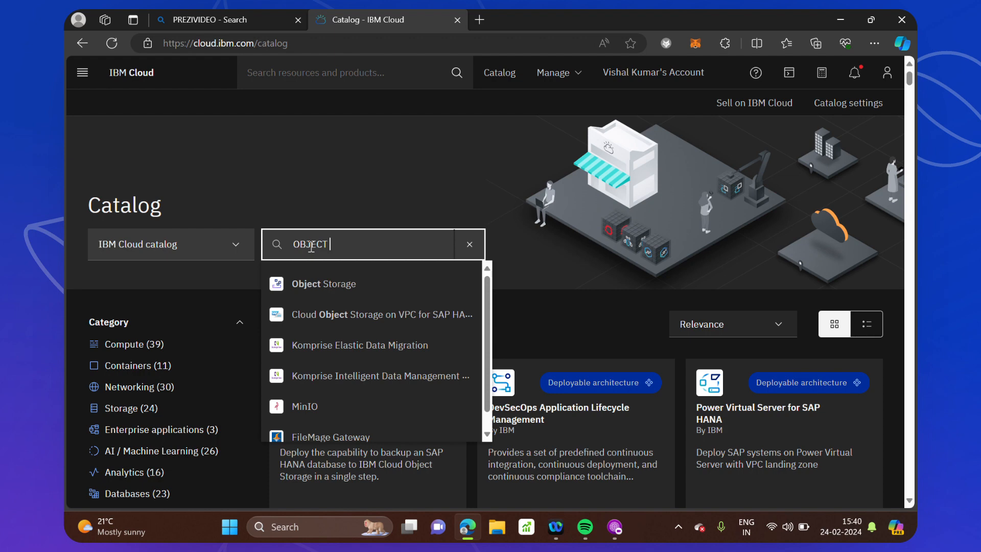
{"action": "left_click", "coordinate": [314, 295]}
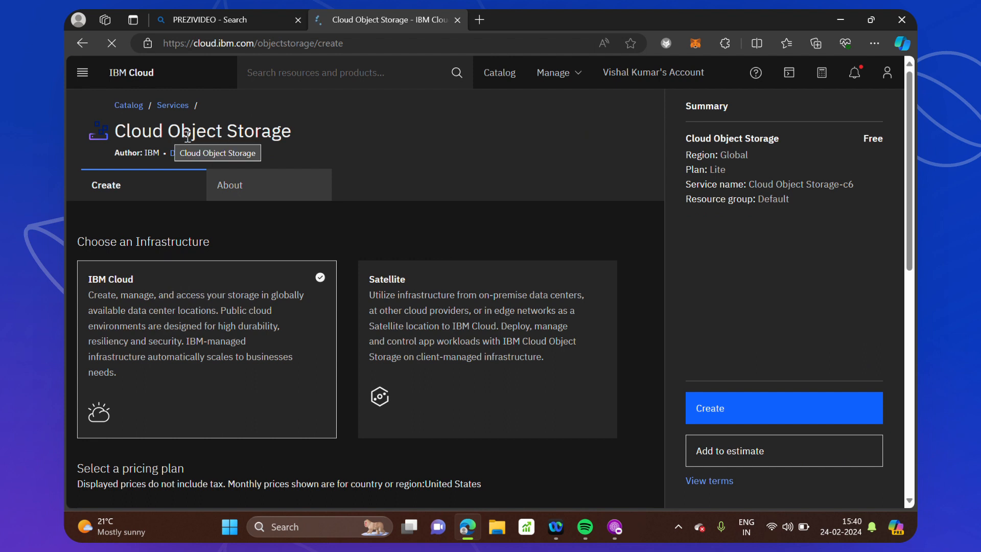
Choose IBM Cloud as the infrastructure and Lite as the pricing plan for the object storage instance.
{"action": "left_click", "coordinate": [193, 351]}
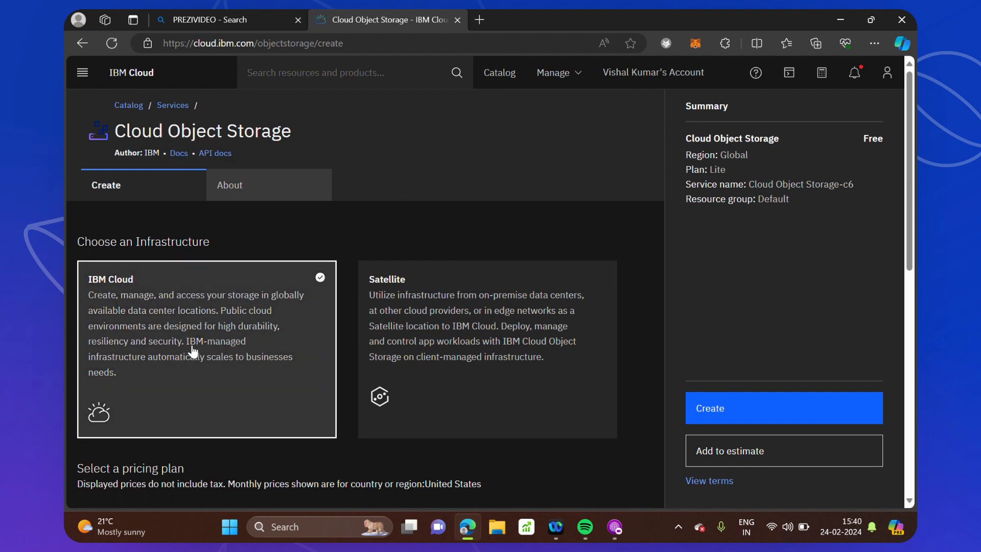
{"action": "scroll", "coordinate": [193, 351], "scroll_direction": "down", "scroll_amount": 3}
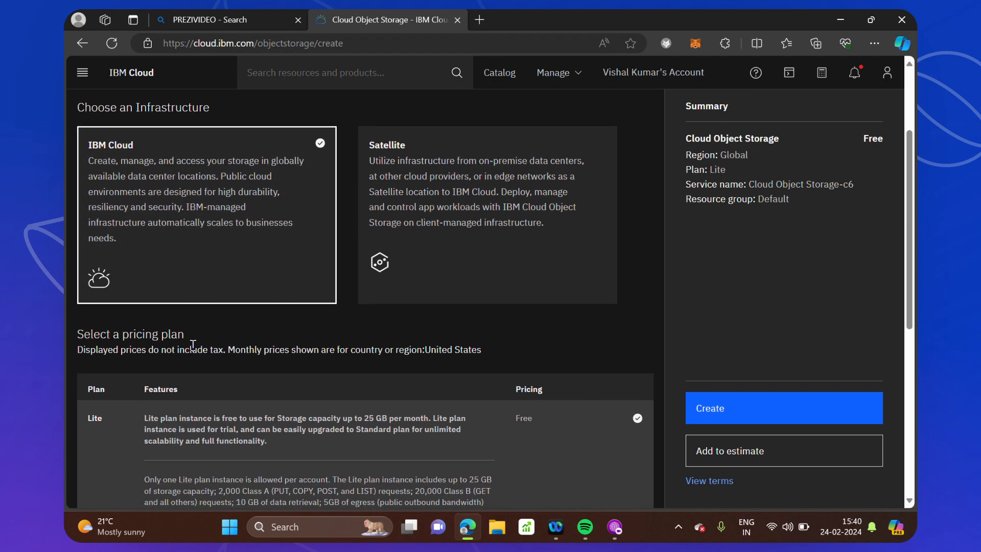
{"action": "scroll", "coordinate": [192, 345], "scroll_direction": "down", "scroll_amount": 2}
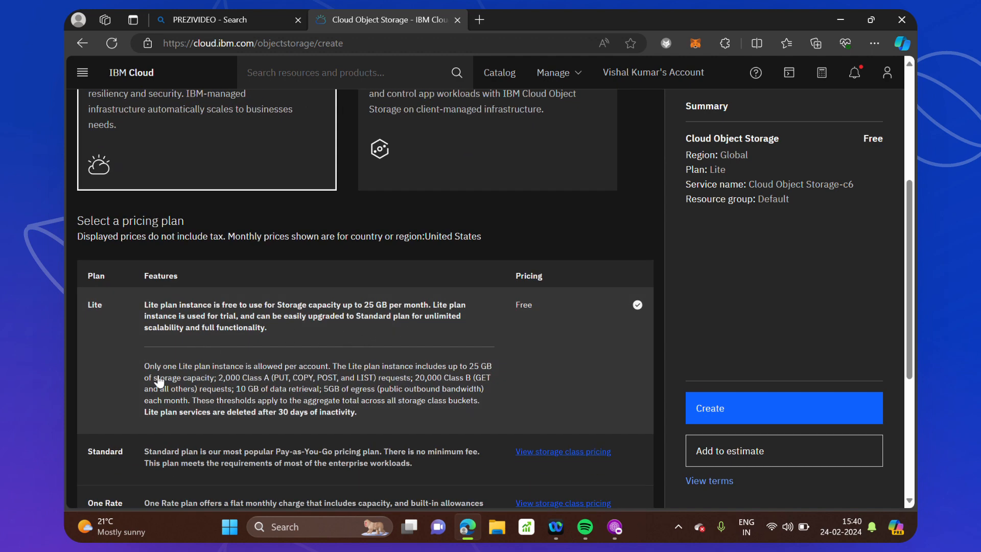
{"action": "left_click", "coordinate": [536, 346]}
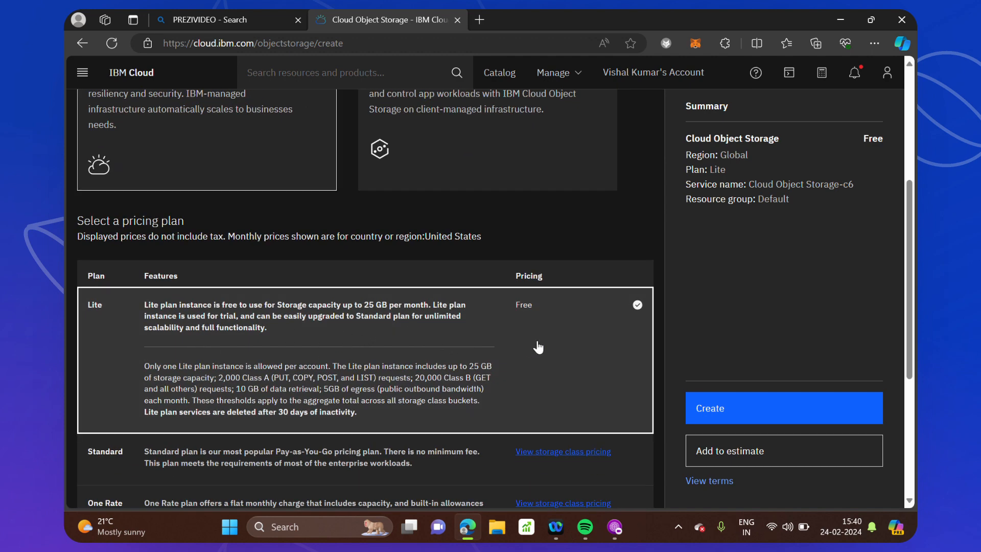
Set the resource's service name to "Cloud Object Storage-firstproject".
{"action": "scroll", "coordinate": [537, 346], "scroll_direction": "down", "scroll_amount": 5}
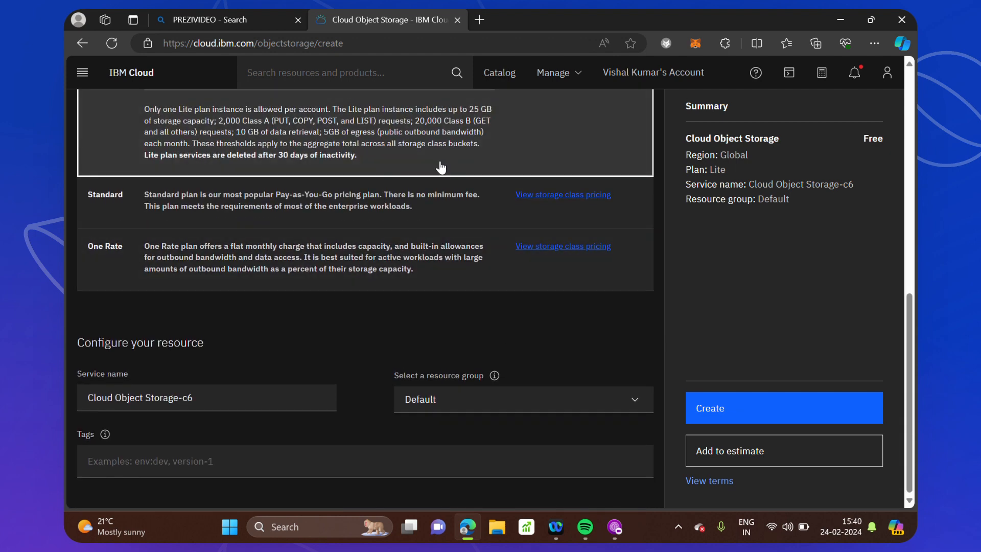
{"action": "left_click", "coordinate": [201, 397]}
{"action": "key", "text": "BackSpace"}
{"action": "key", "text": "BackSpace"}
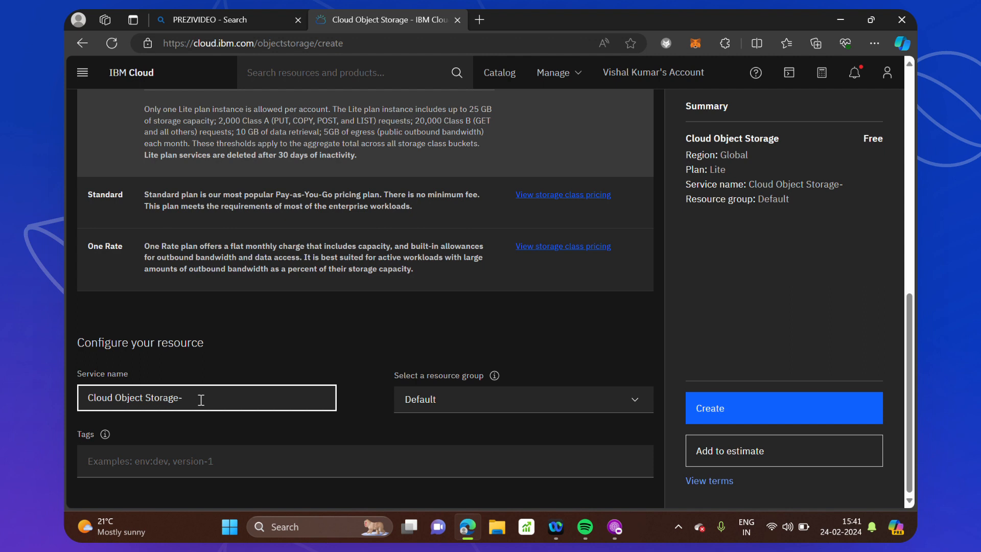
{"action": "type", "text": "firstproject"}
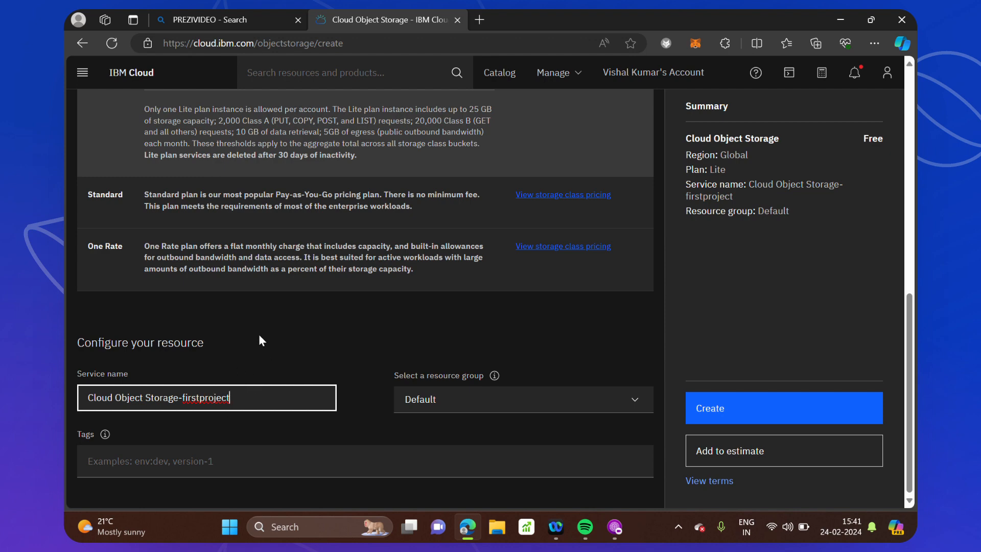
Review the infrastructure, pricing plan and resource settings, and create the Cloud Object Storage instance.
{"action": "scroll", "coordinate": [258, 334], "scroll_direction": "up", "scroll_amount": 5}
{"action": "scroll", "coordinate": [258, 334], "scroll_direction": "down", "scroll_amount": 5}
{"action": "scroll", "coordinate": [277, 355], "scroll_direction": "up", "scroll_amount": 10}
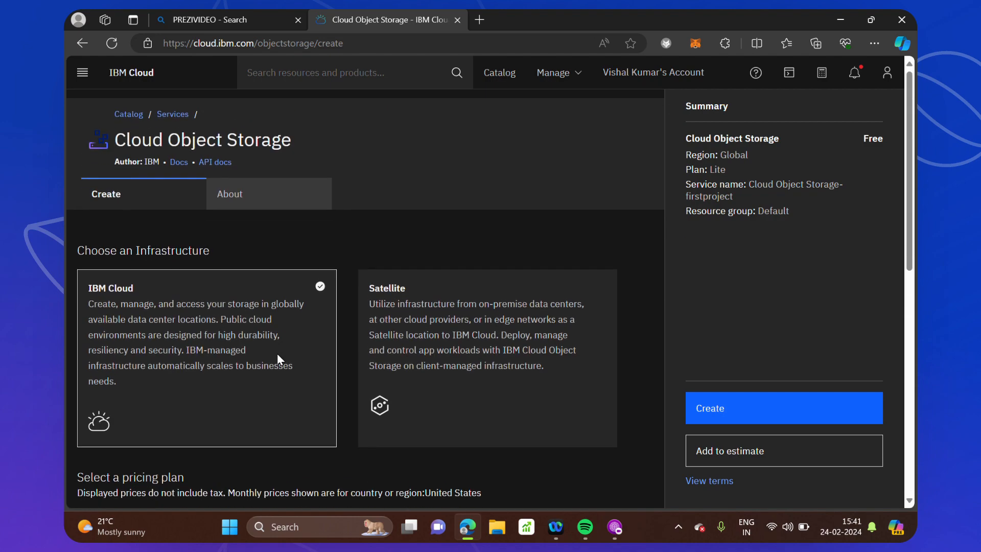
{"action": "scroll", "coordinate": [276, 353], "scroll_direction": "down", "scroll_amount": 10}
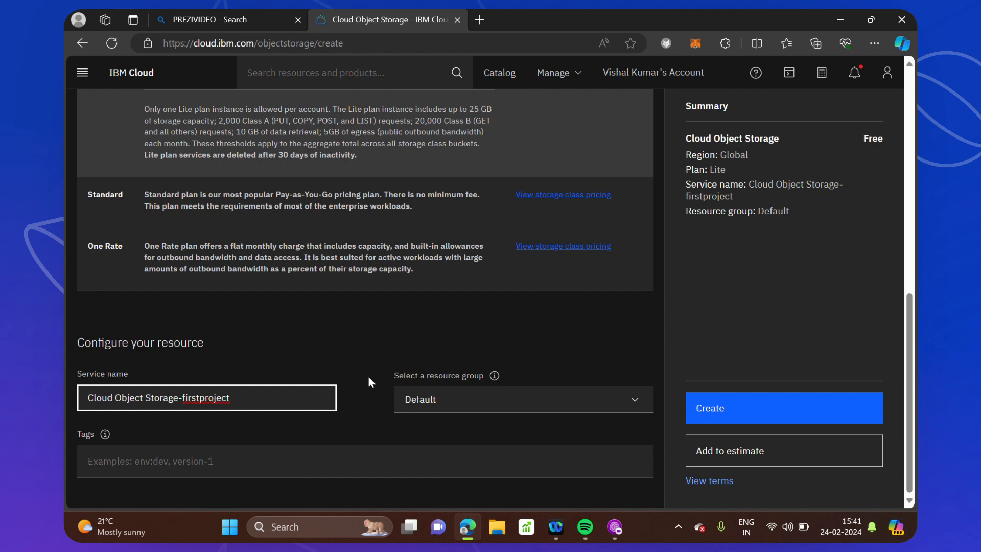
{"action": "scroll", "coordinate": [358, 378], "scroll_direction": "up", "scroll_amount": 10}
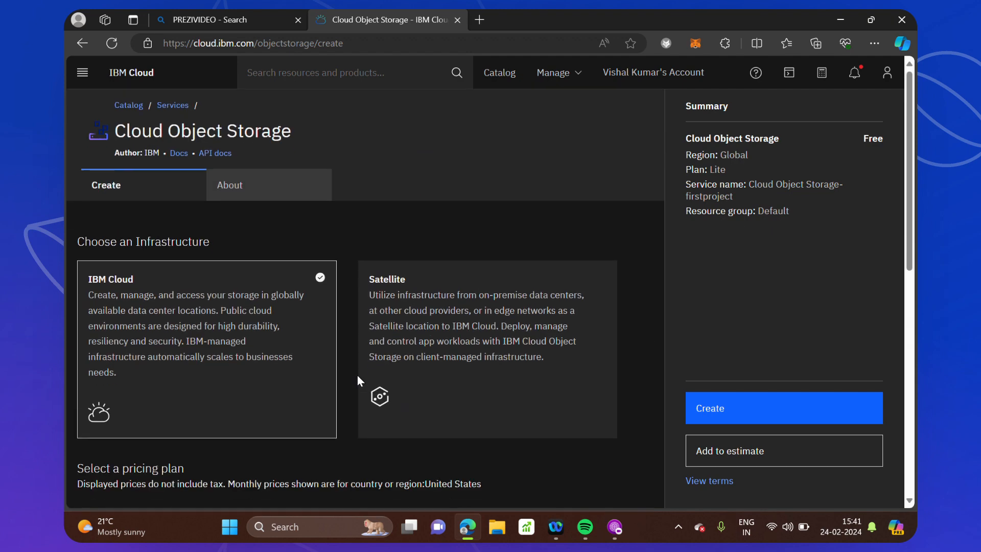
{"action": "scroll", "coordinate": [357, 375], "scroll_direction": "down", "scroll_amount": 4}
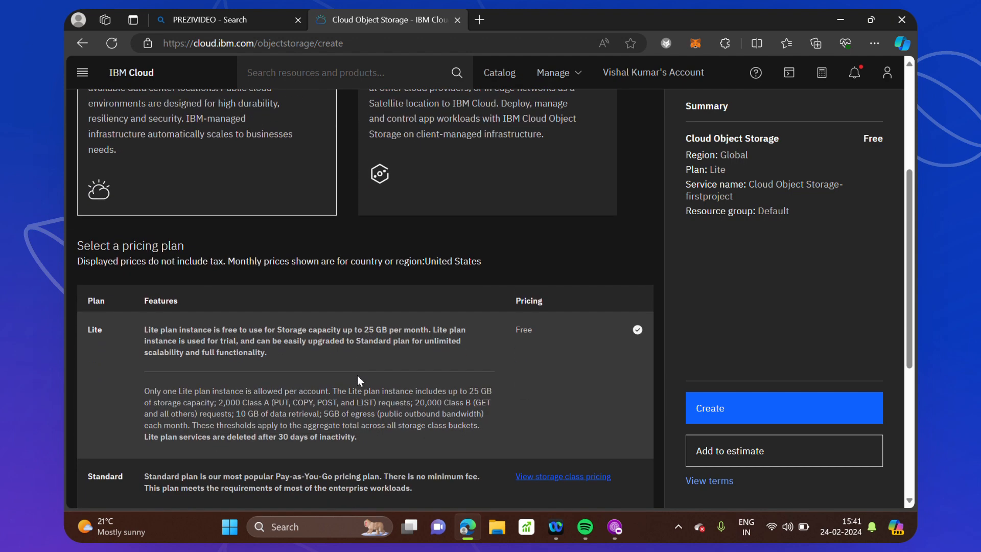
{"action": "scroll", "coordinate": [357, 377], "scroll_direction": "up", "scroll_amount": 3}
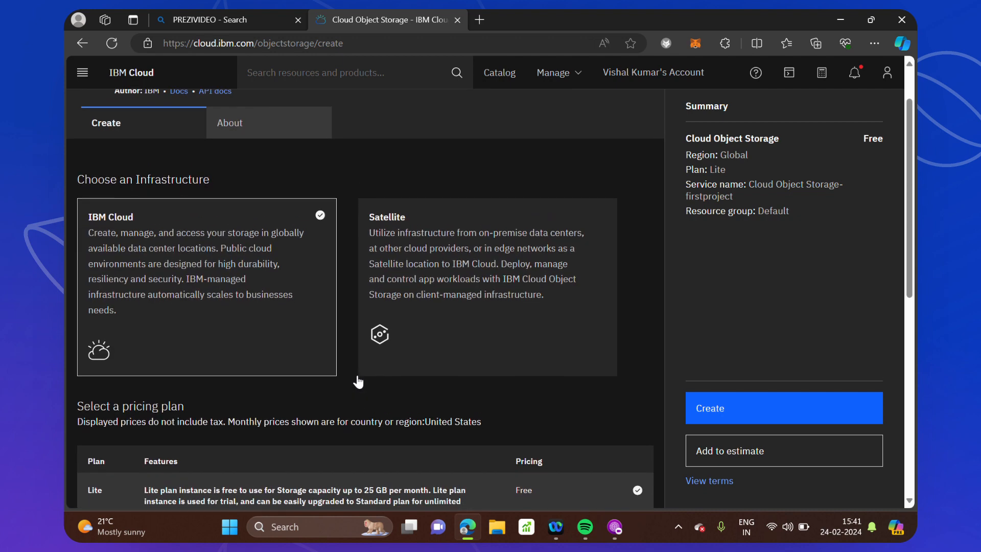
{"action": "scroll", "coordinate": [358, 376], "scroll_direction": "down", "scroll_amount": 3}
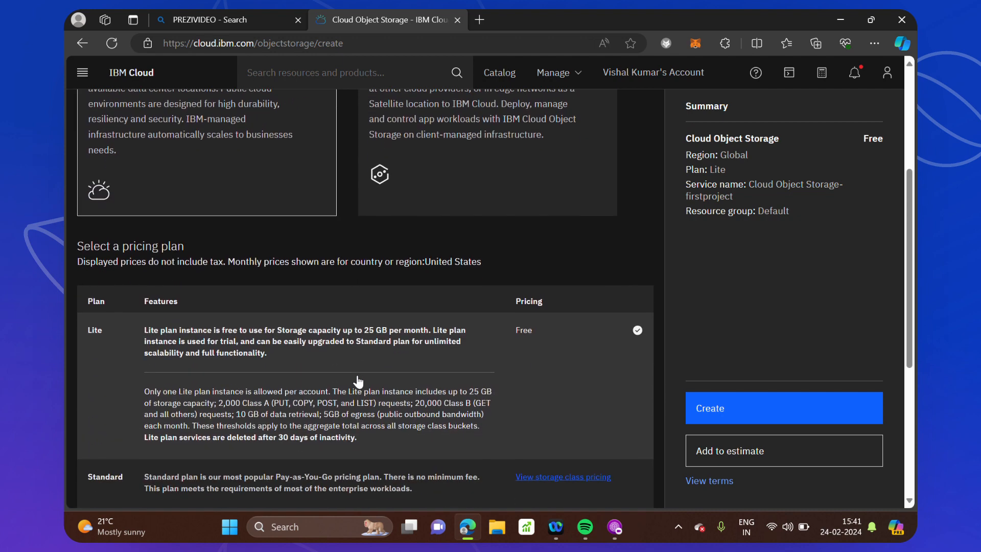
{"action": "left_click", "coordinate": [725, 410]}
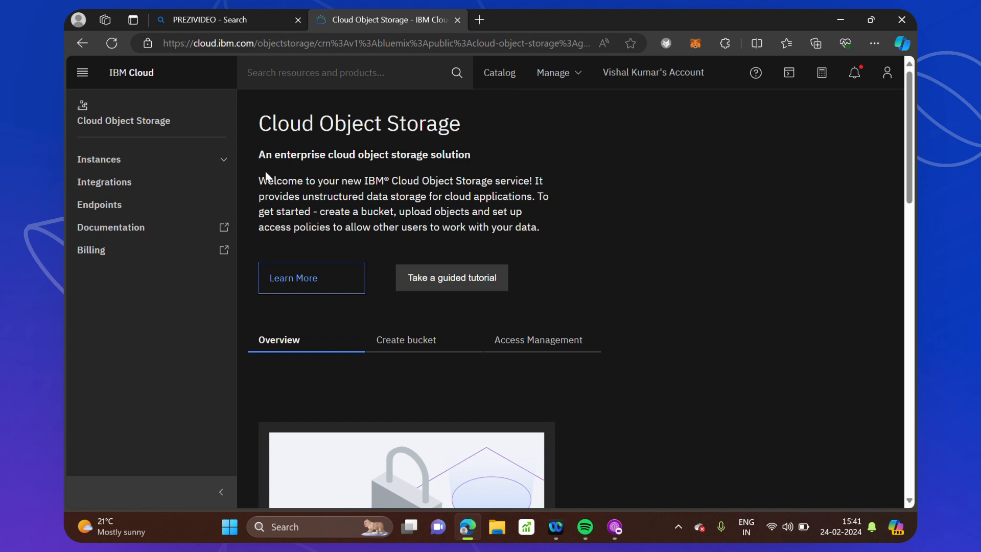
Open the resource list and check the new object storage instance under Storage.
{"action": "left_click", "coordinate": [80, 75]}
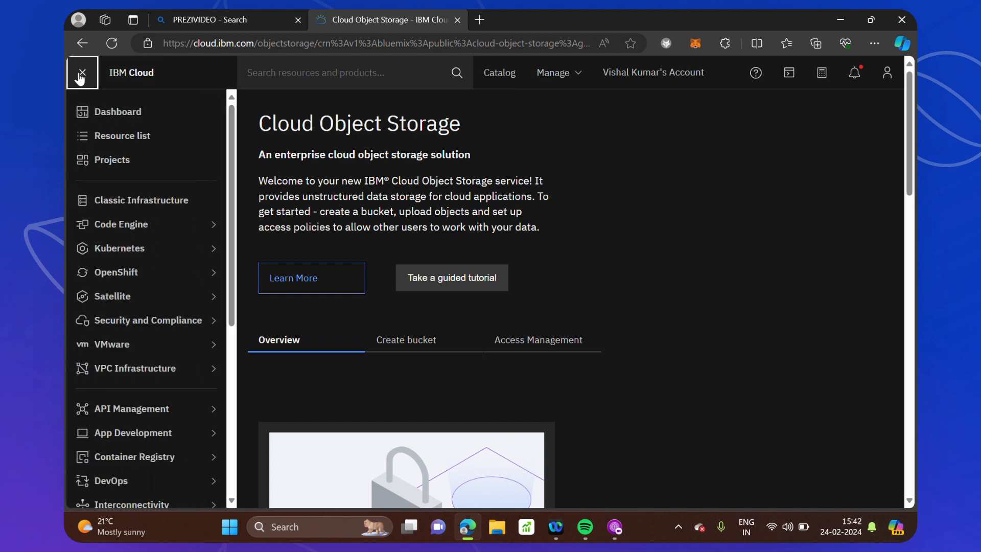
{"action": "left_click", "coordinate": [125, 136]}
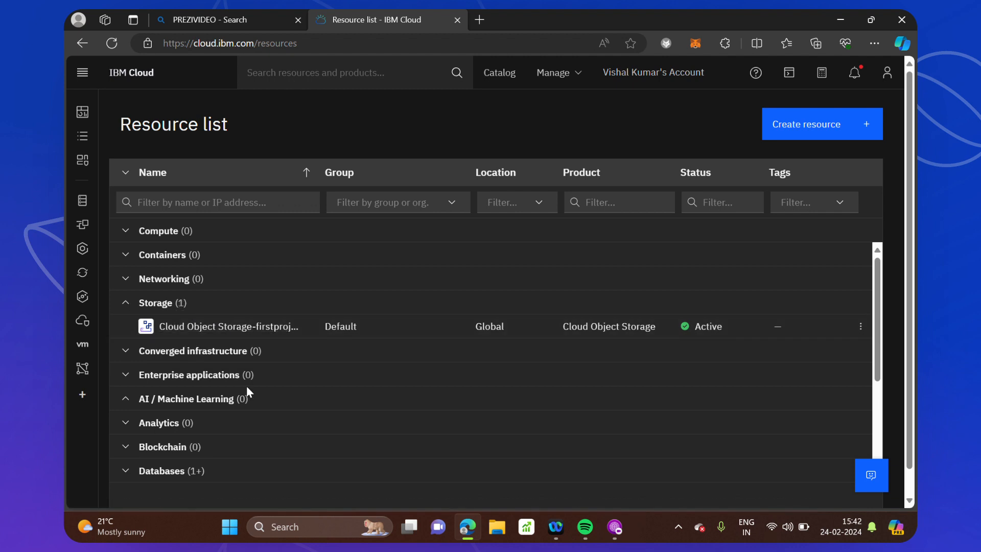
{"action": "scroll", "coordinate": [247, 389], "scroll_direction": "up", "scroll_amount": 1}
{"action": "scroll", "coordinate": [246, 385], "scroll_direction": "down", "scroll_amount": 1}
Return to the catalog, search for "watson stu" and open the Watson Studio service.
{"action": "left_click", "coordinate": [499, 76]}
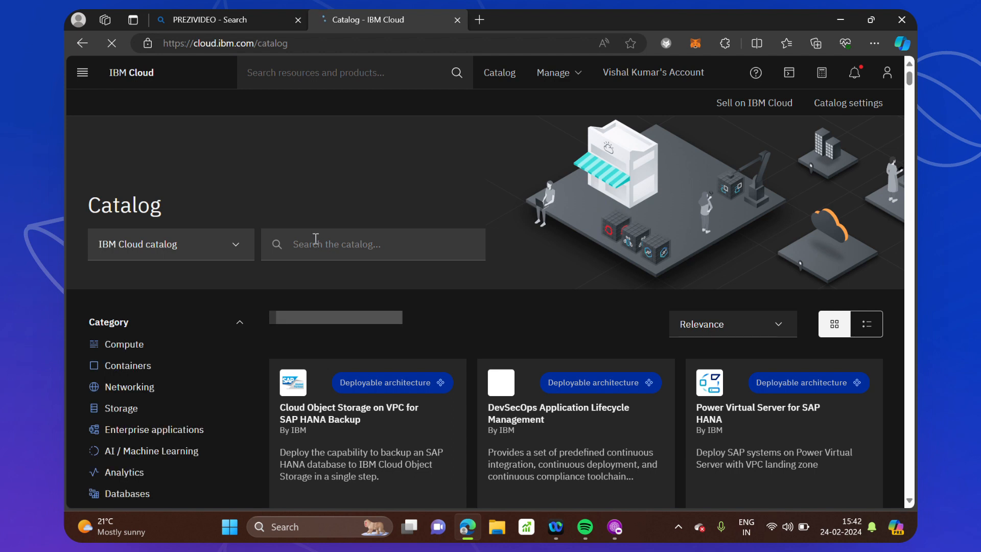
{"action": "left_click", "coordinate": [316, 240]}
{"action": "type", "text": "w"}
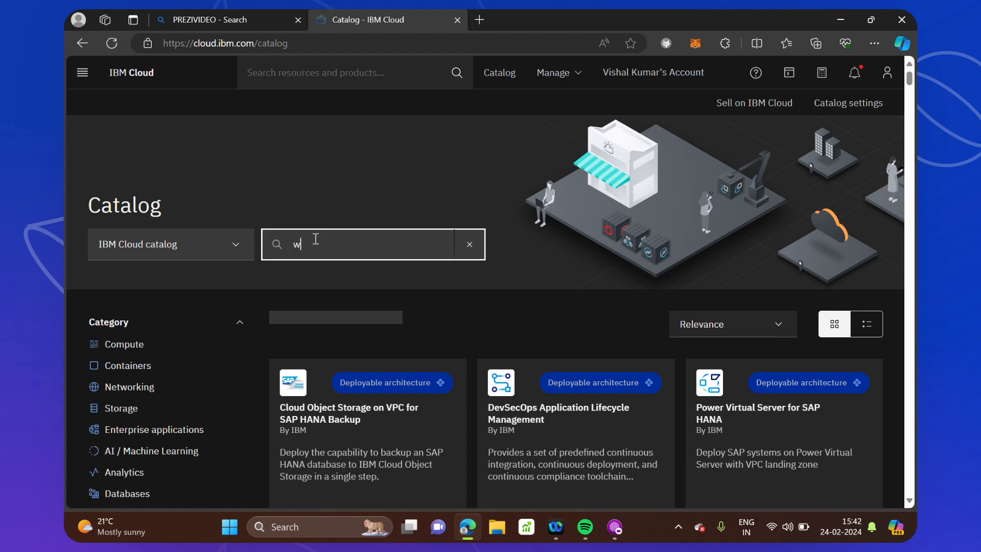
{"action": "type", "text": "atson stu"}
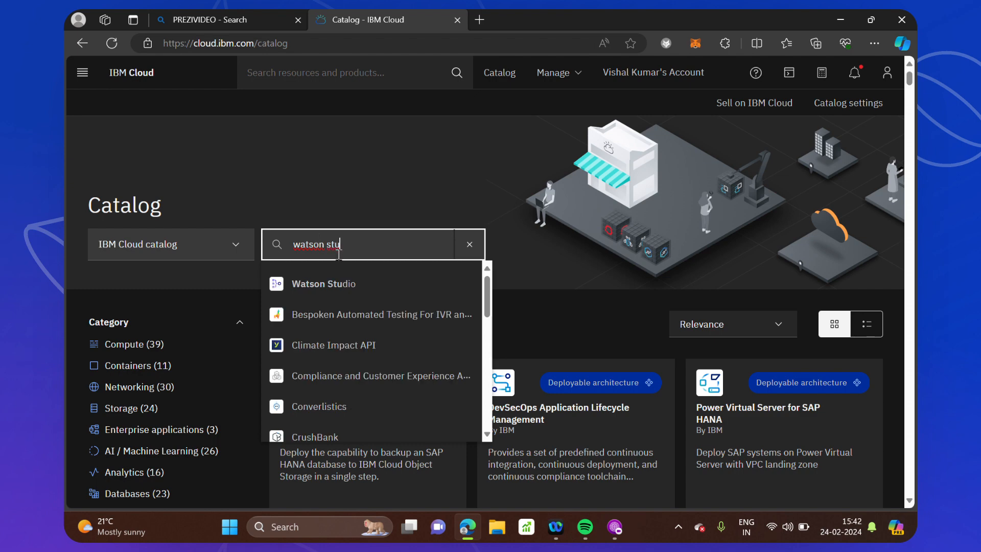
{"action": "left_click", "coordinate": [327, 294]}
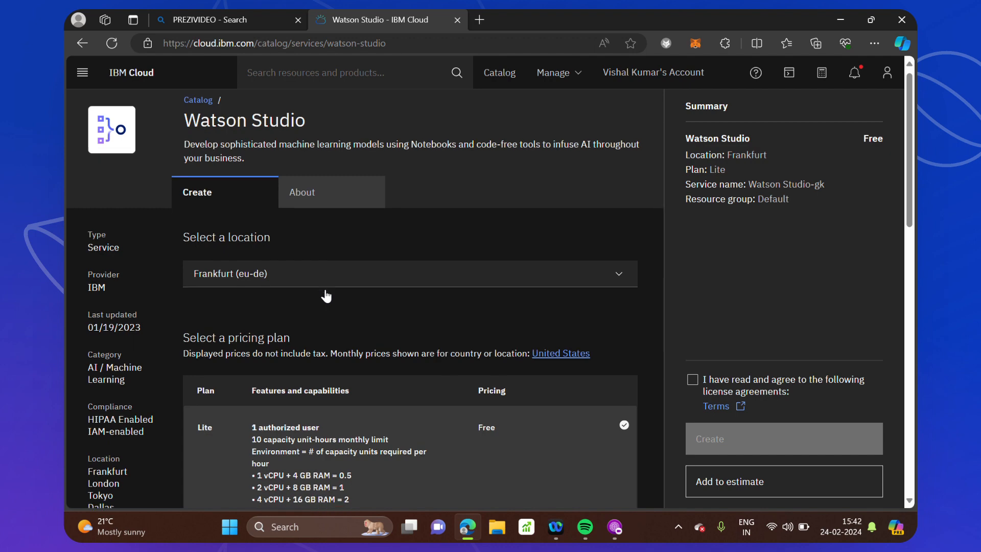
Set the Watson Studio service's location to Dallas (us-south).
{"action": "scroll", "coordinate": [326, 295], "scroll_direction": "down", "scroll_amount": 2}
{"action": "scroll", "coordinate": [311, 261], "scroll_direction": "up", "scroll_amount": 1}
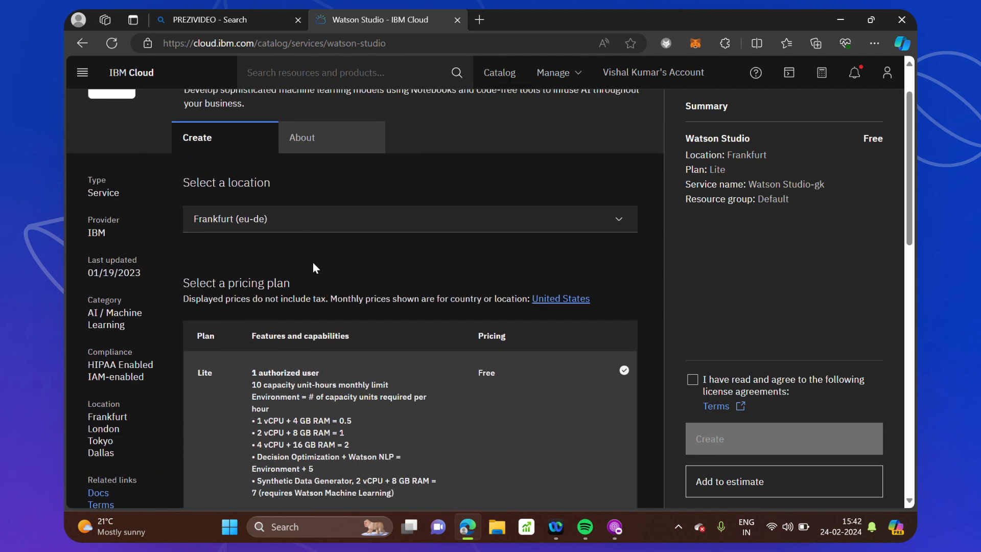
{"action": "scroll", "coordinate": [324, 267], "scroll_direction": "up", "scroll_amount": 1}
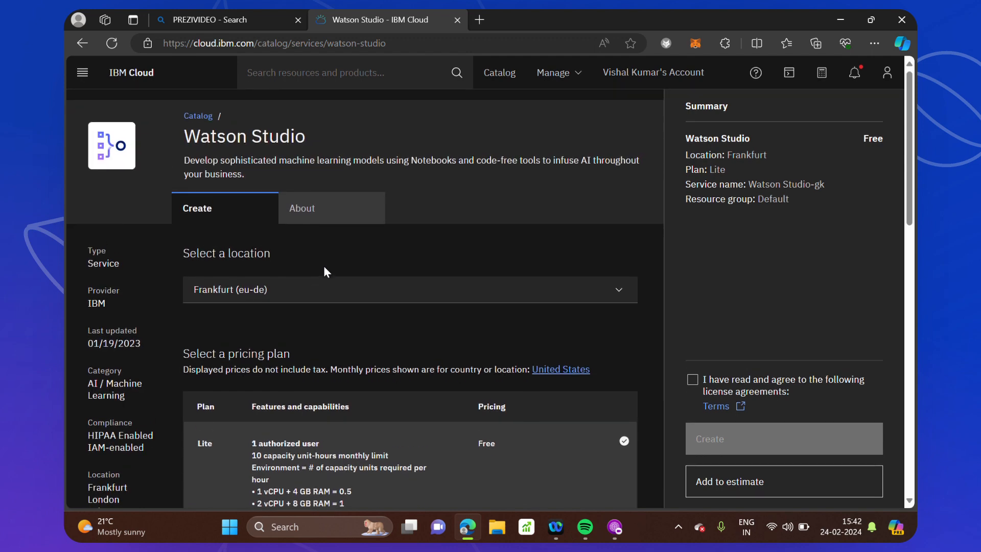
{"action": "scroll", "coordinate": [325, 268], "scroll_direction": "down", "scroll_amount": 1}
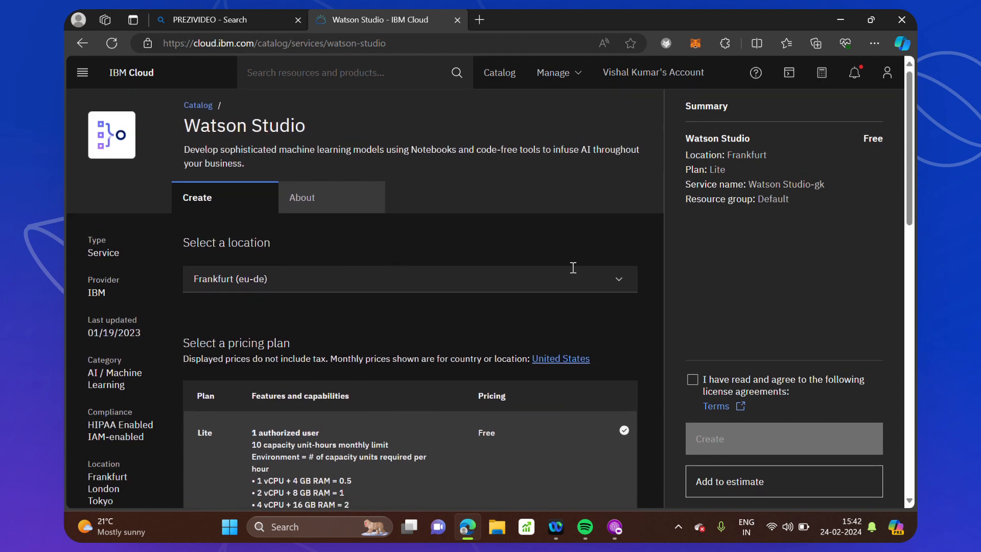
{"action": "left_click", "coordinate": [609, 284]}
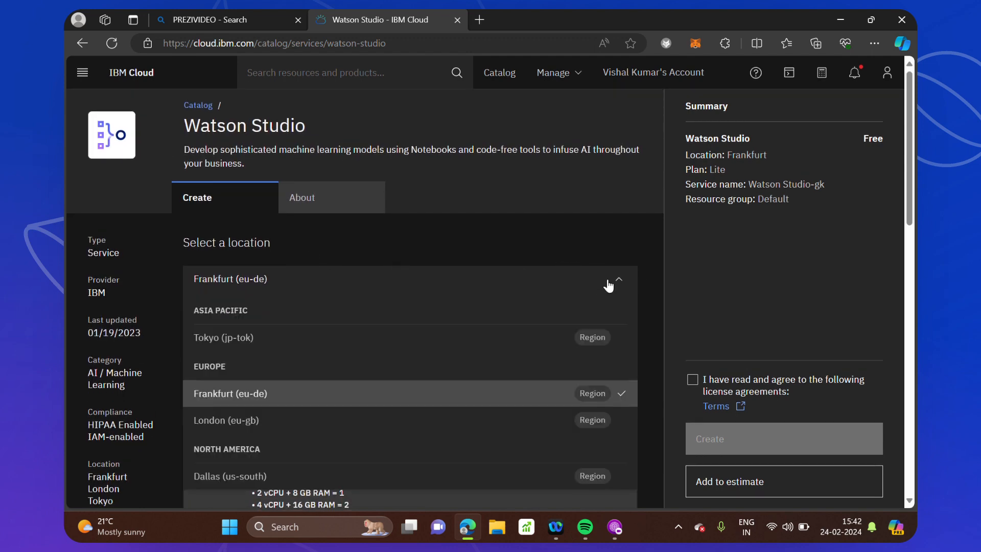
{"action": "left_click", "coordinate": [266, 477]}
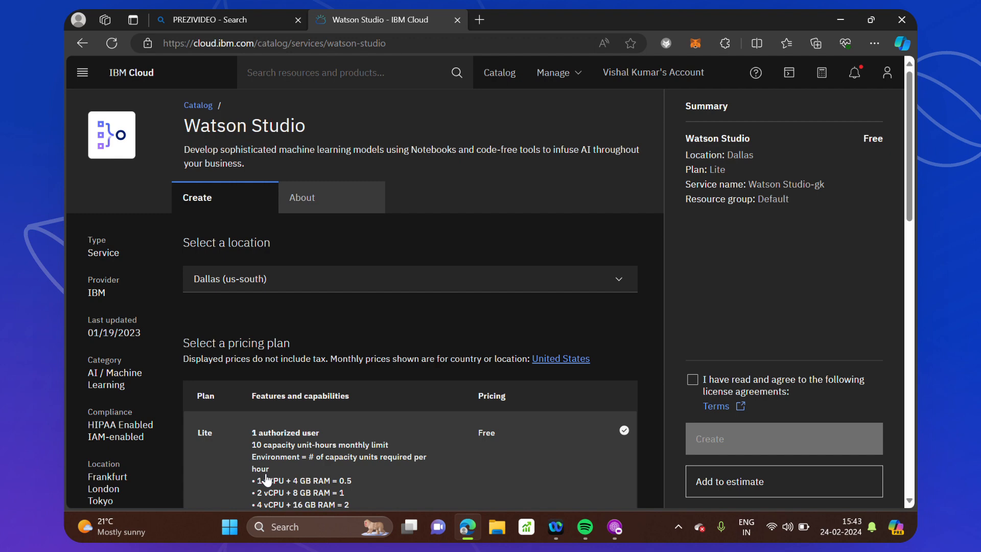
Review the pricing plans and set the resource's service name to "Watson Studio-firstproject".
{"action": "scroll", "coordinate": [266, 478], "scroll_direction": "down", "scroll_amount": 2}
{"action": "scroll", "coordinate": [266, 475], "scroll_direction": "down", "scroll_amount": 3}
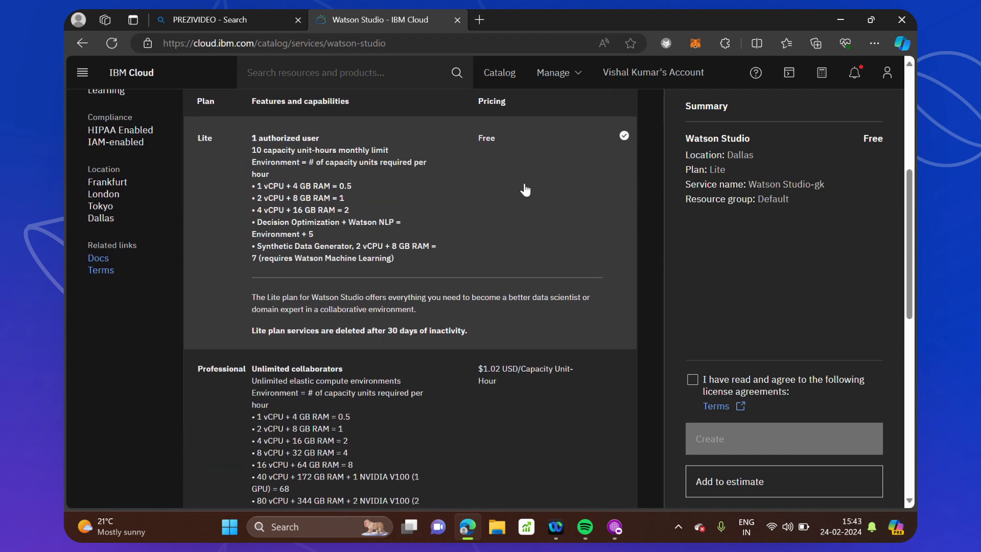
{"action": "scroll", "coordinate": [434, 307], "scroll_direction": "down", "scroll_amount": 7}
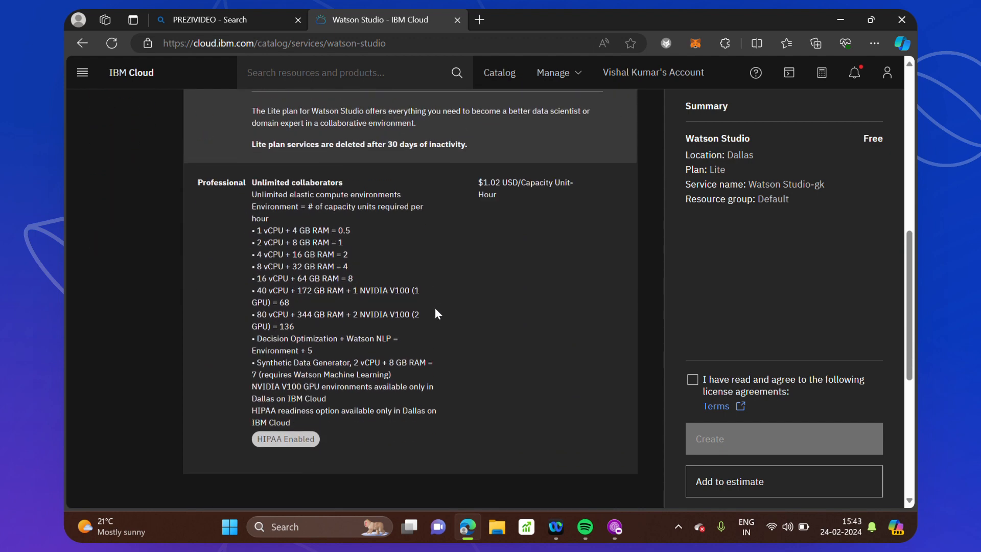
{"action": "scroll", "coordinate": [434, 311], "scroll_direction": "down", "scroll_amount": 1}
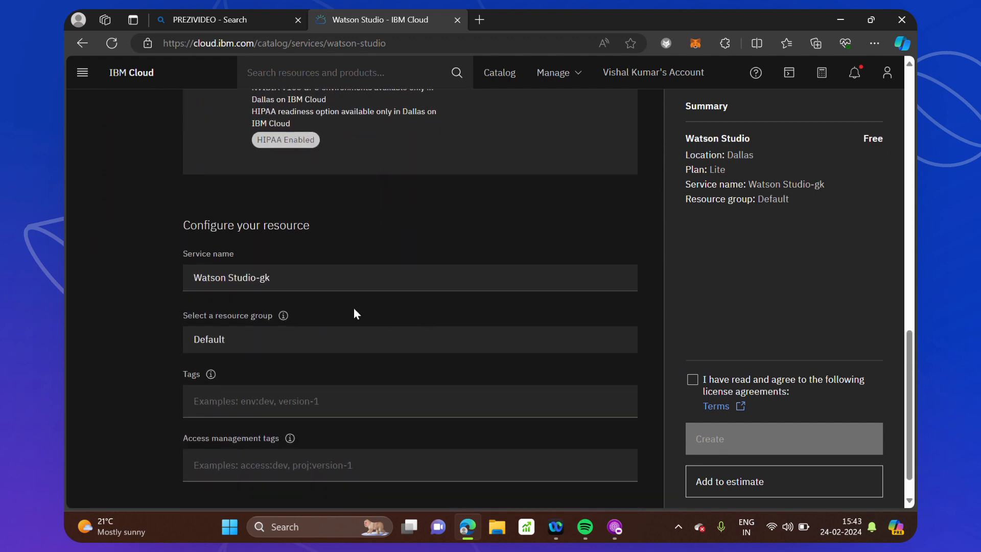
{"action": "left_click", "coordinate": [276, 279]}
{"action": "key", "text": "BackSpace"}
{"action": "key", "text": "BackSpace"}
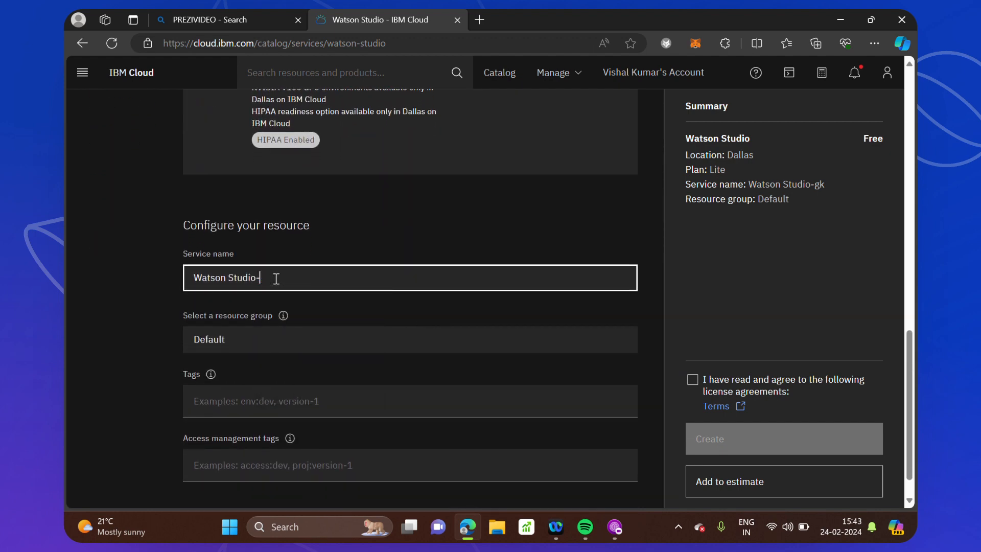
{"action": "type", "text": "firstproject"}
{"action": "scroll", "coordinate": [320, 457], "scroll_direction": "down", "scroll_amount": 1}
{"action": "scroll", "coordinate": [320, 457], "scroll_direction": "up", "scroll_amount": 1}
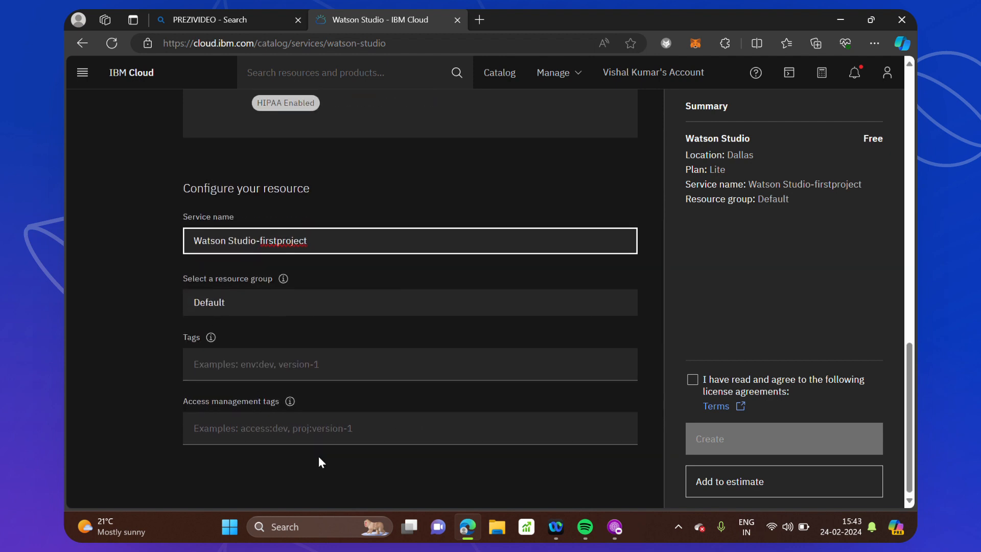
Accept the license agreements, review the configuration and create the Watson Studio instance.
{"action": "left_click", "coordinate": [693, 381]}
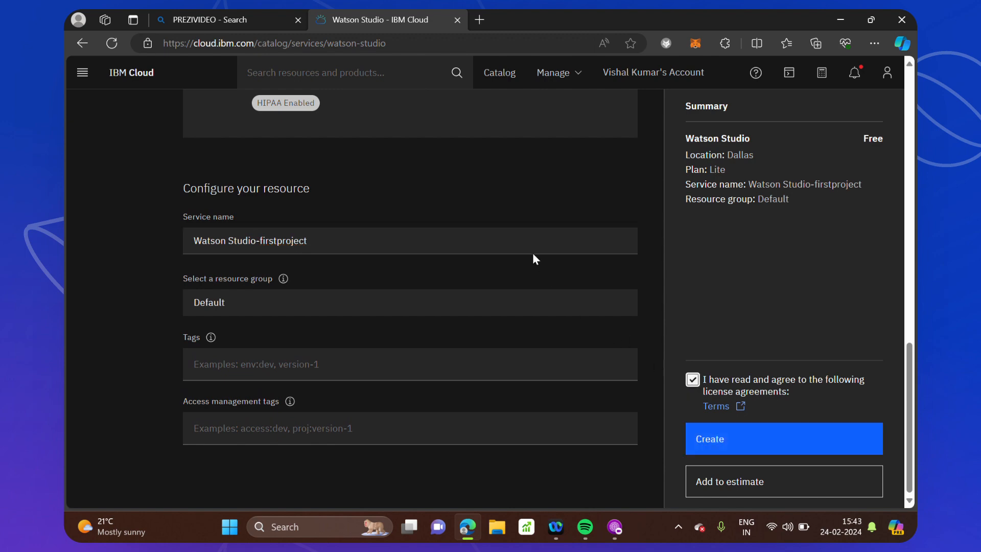
{"action": "scroll", "coordinate": [511, 208], "scroll_direction": "up", "scroll_amount": 10}
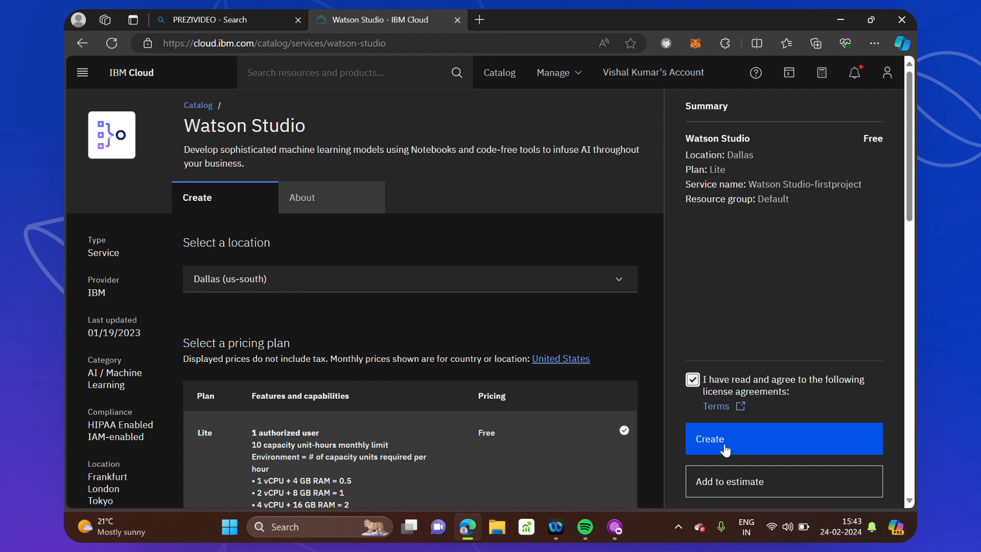
{"action": "left_click", "coordinate": [724, 445]}
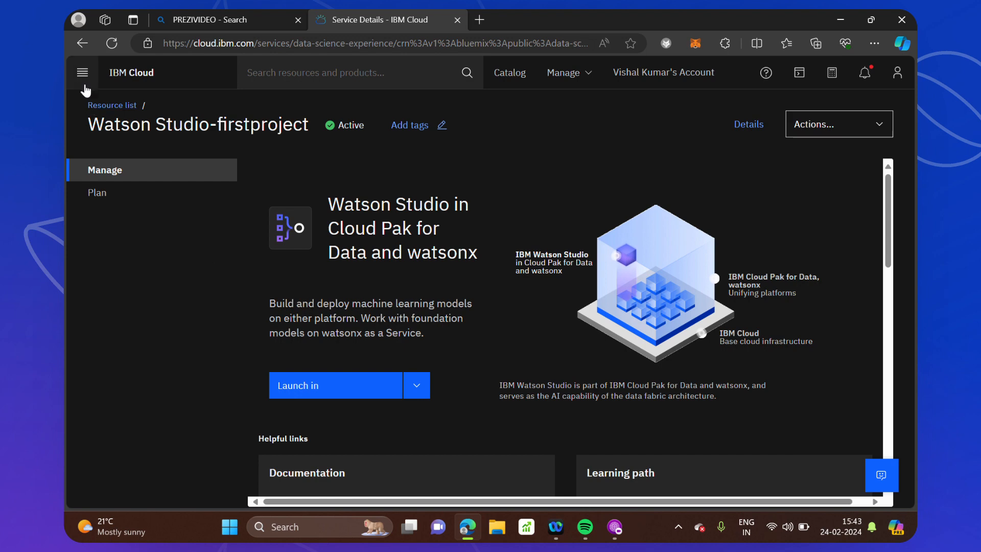
Go to the resource list and open the Watson Studio-firstproject instance under AI / Machine Learning.
{"action": "left_click", "coordinate": [82, 73]}
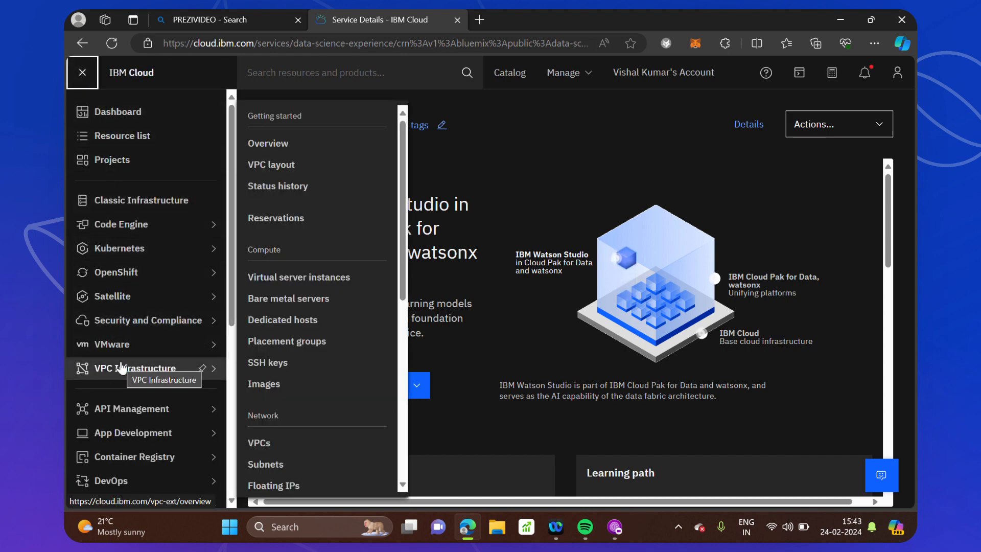
{"action": "left_click", "coordinate": [124, 135]}
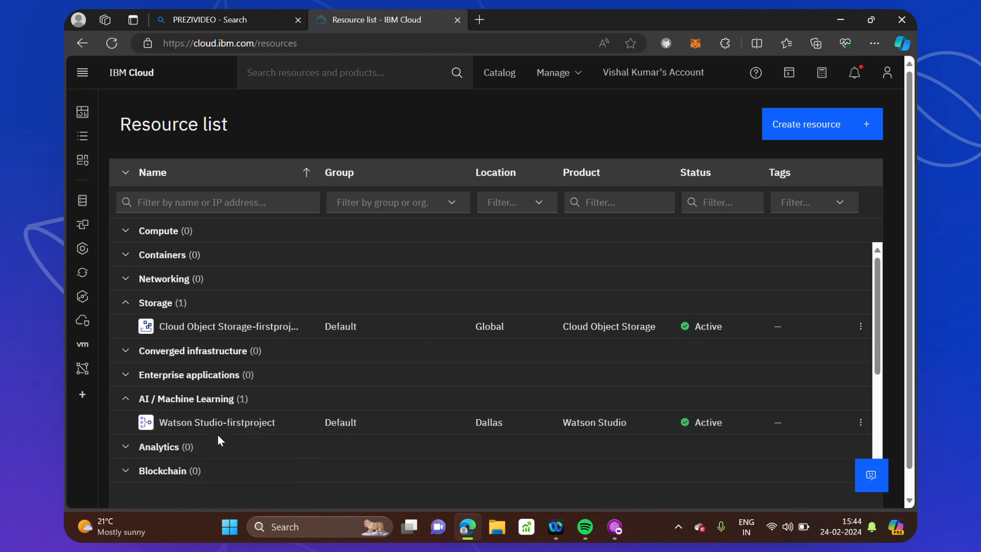
{"action": "left_click", "coordinate": [243, 424]}
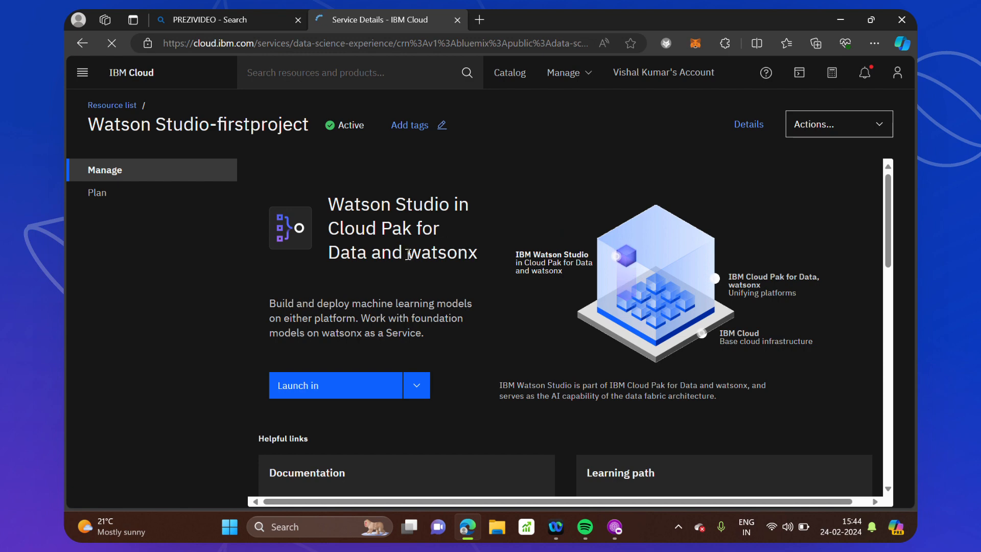
Launch Watson Studio in IBM Cloud Pak for Data and proceed to provisioning Watson Machine Learning.
{"action": "scroll", "coordinate": [460, 277], "scroll_direction": "down", "scroll_amount": 1}
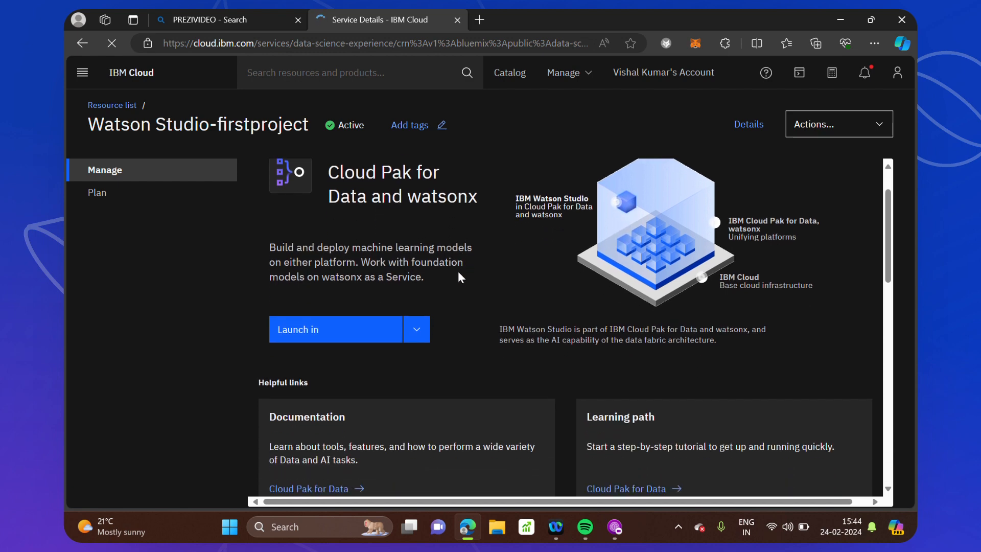
{"action": "scroll", "coordinate": [458, 278], "scroll_direction": "up", "scroll_amount": 1}
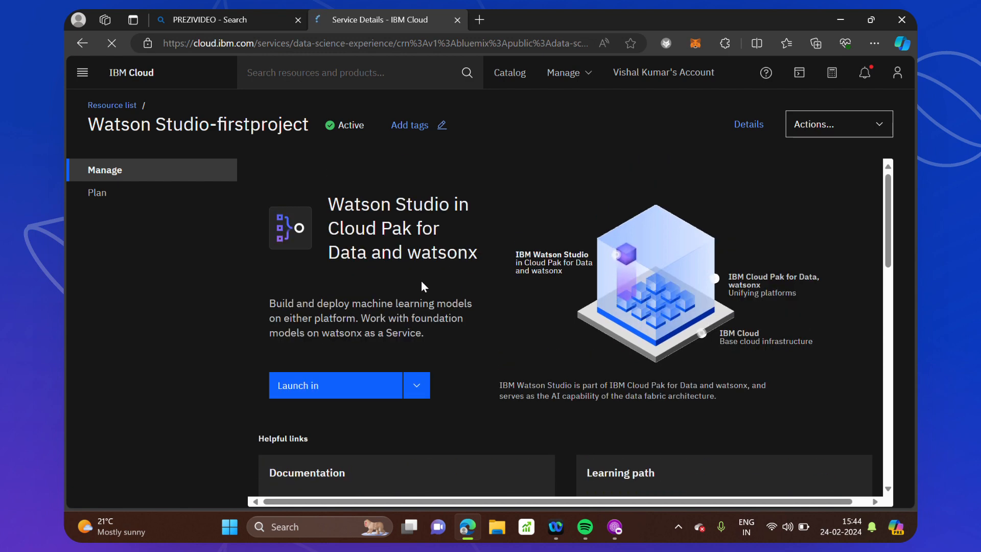
{"action": "left_click", "coordinate": [417, 387]}
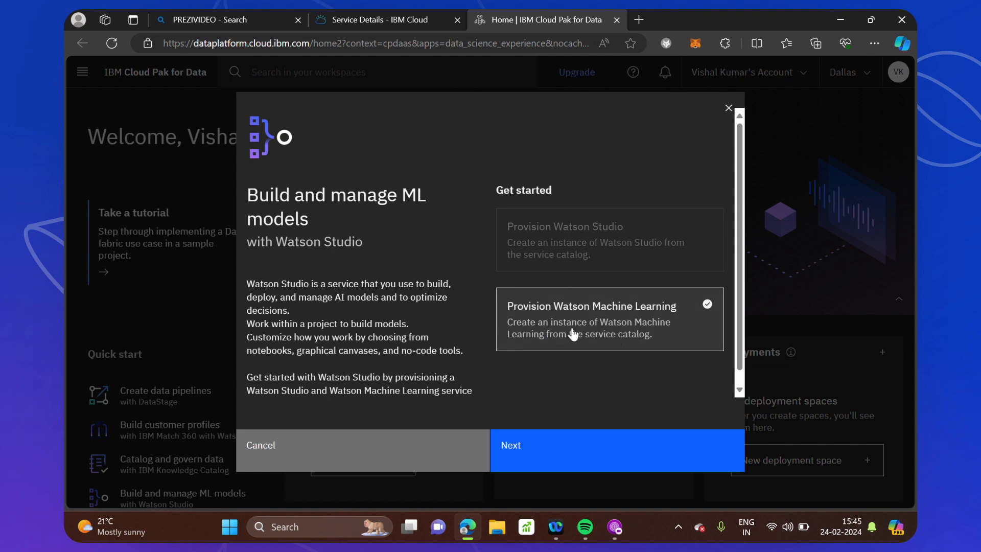
{"action": "left_click", "coordinate": [553, 460]}
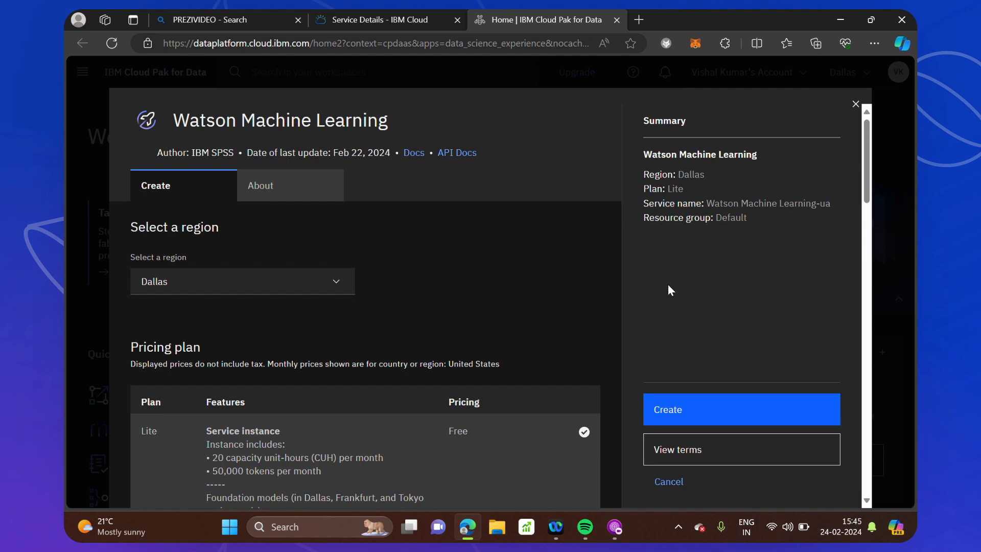
Review the region and pricing plan options, and create the Watson Machine Learning instance in Dallas on the Lite plan.
{"action": "scroll", "coordinate": [671, 290], "scroll_direction": "down", "scroll_amount": 2}
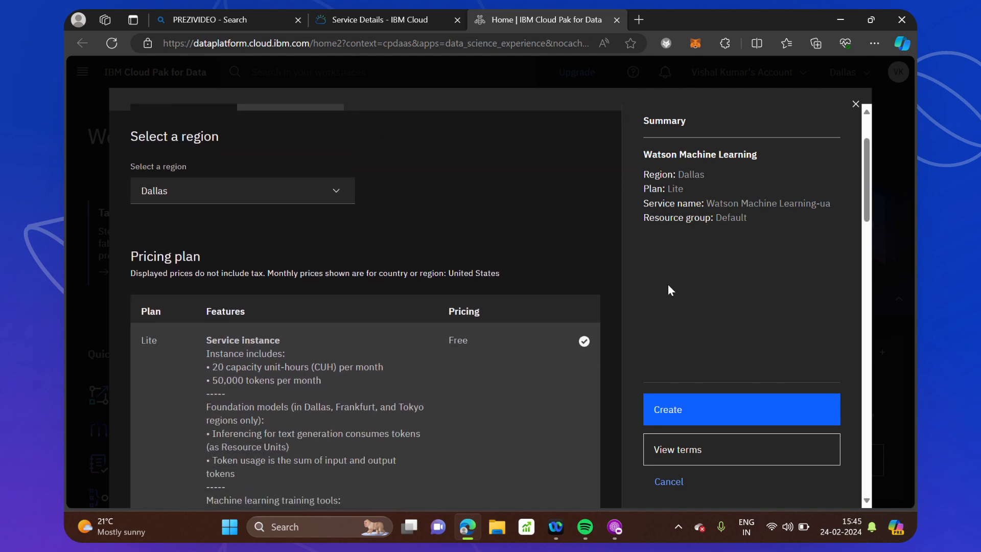
{"action": "scroll", "coordinate": [668, 284], "scroll_direction": "up", "scroll_amount": 2}
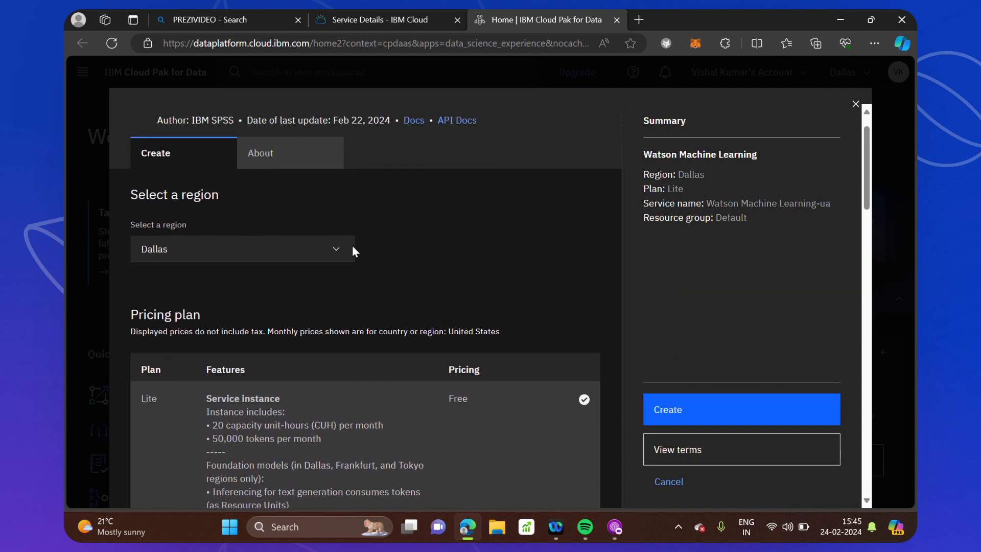
{"action": "left_click", "coordinate": [261, 257]}
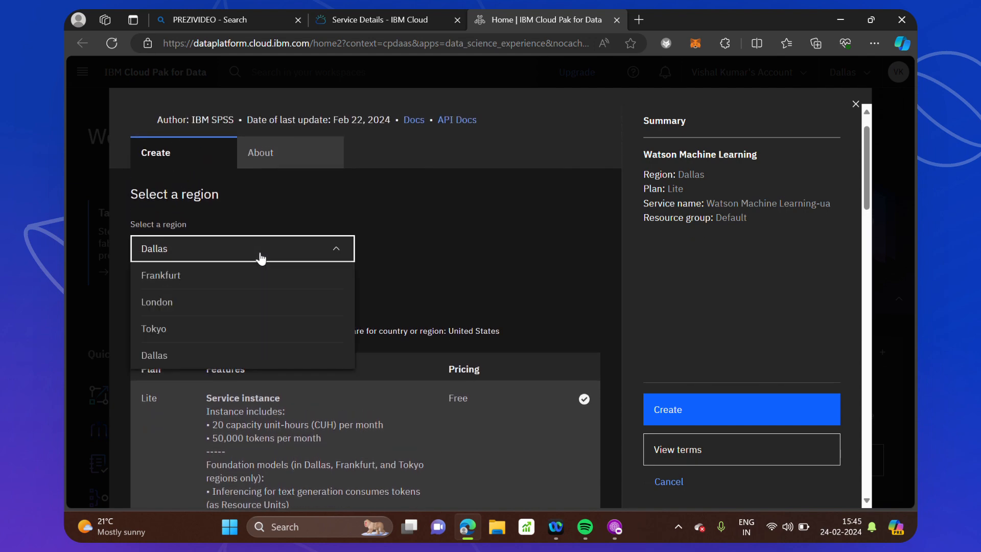
{"action": "left_click", "coordinate": [261, 257]}
{"action": "scroll", "coordinate": [591, 298], "scroll_direction": "down", "scroll_amount": 10}
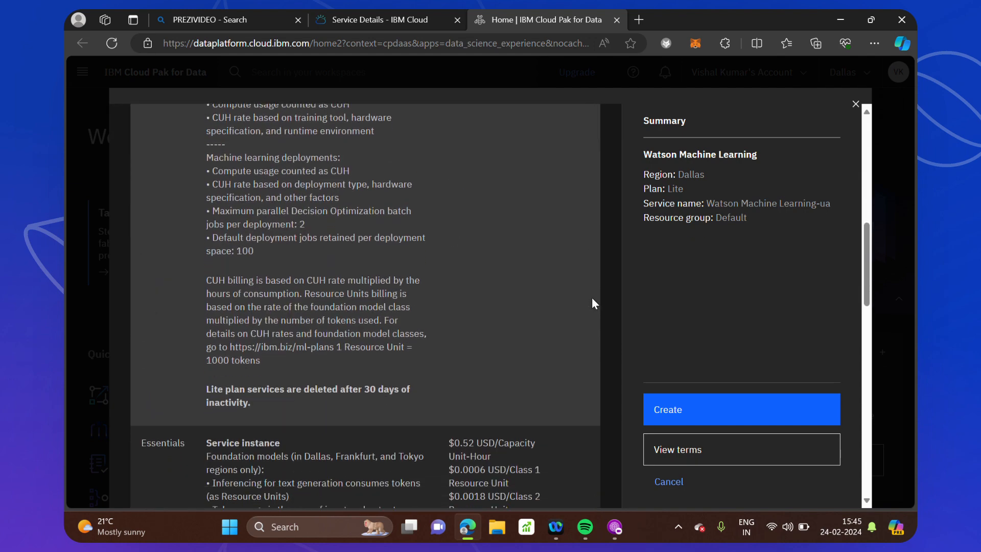
{"action": "scroll", "coordinate": [591, 297], "scroll_direction": "down", "scroll_amount": 4}
{"action": "scroll", "coordinate": [592, 301], "scroll_direction": "up", "scroll_amount": 15}
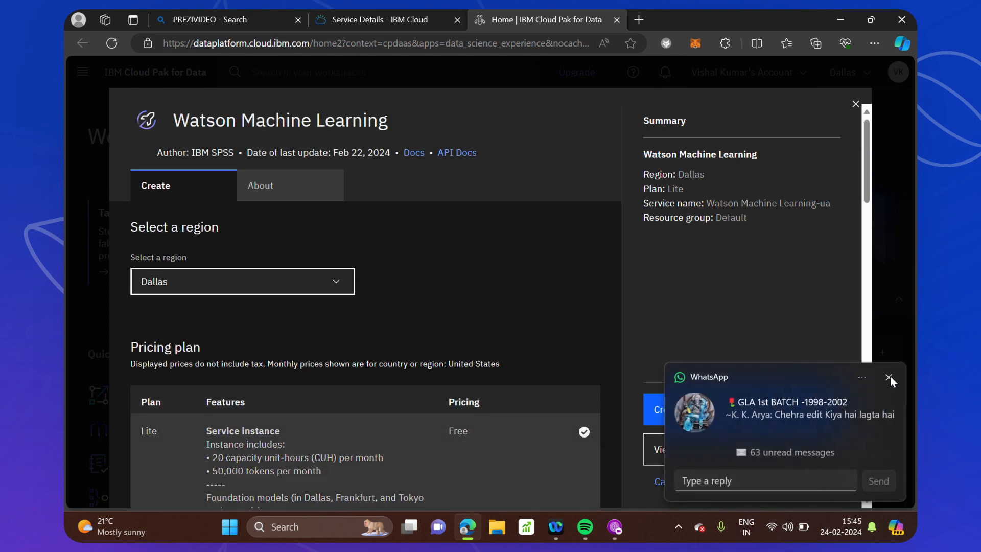
{"action": "left_click", "coordinate": [889, 377]}
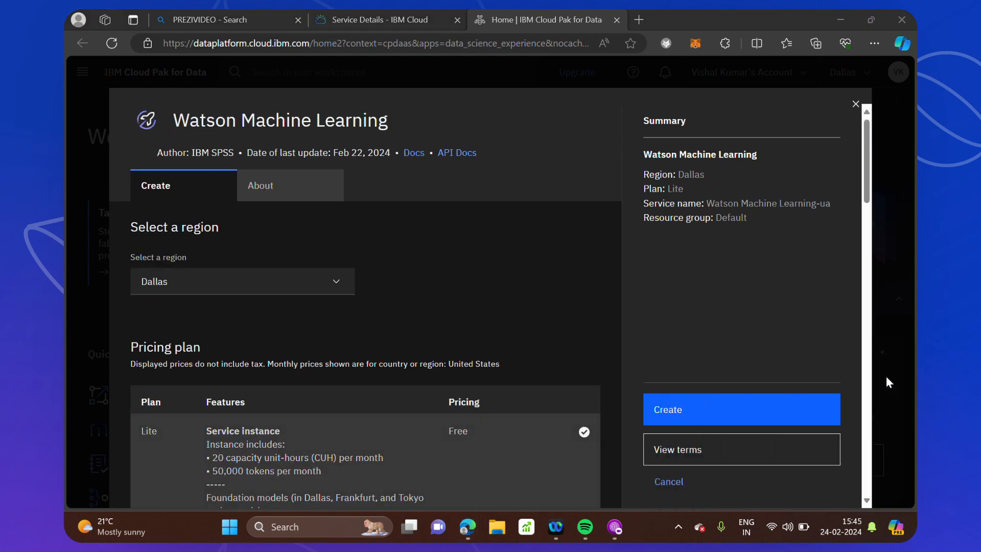
{"action": "left_click", "coordinate": [707, 420]}
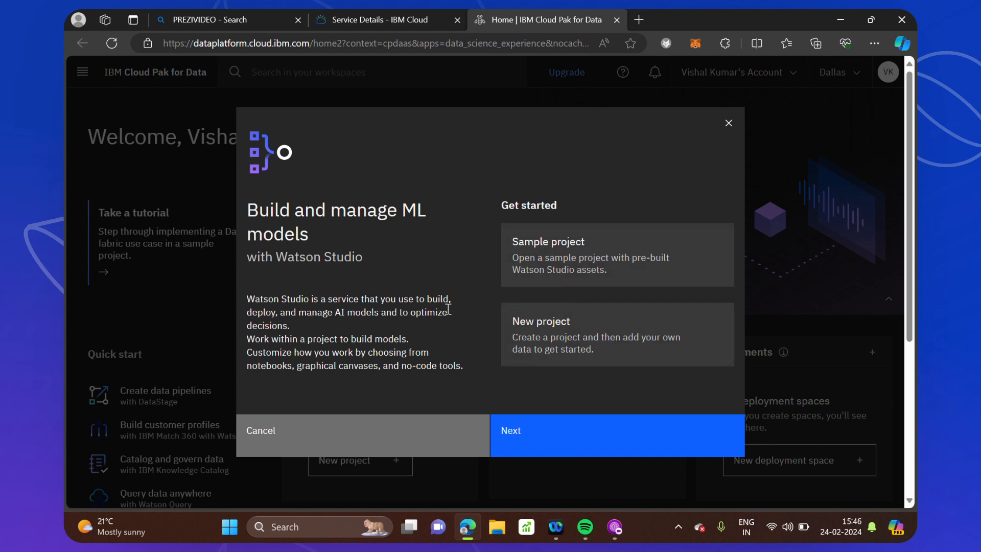
Choose New project as the way to get started with building ML models and continue to its setup form.
{"action": "scroll", "coordinate": [448, 309], "scroll_direction": "down", "scroll_amount": 1}
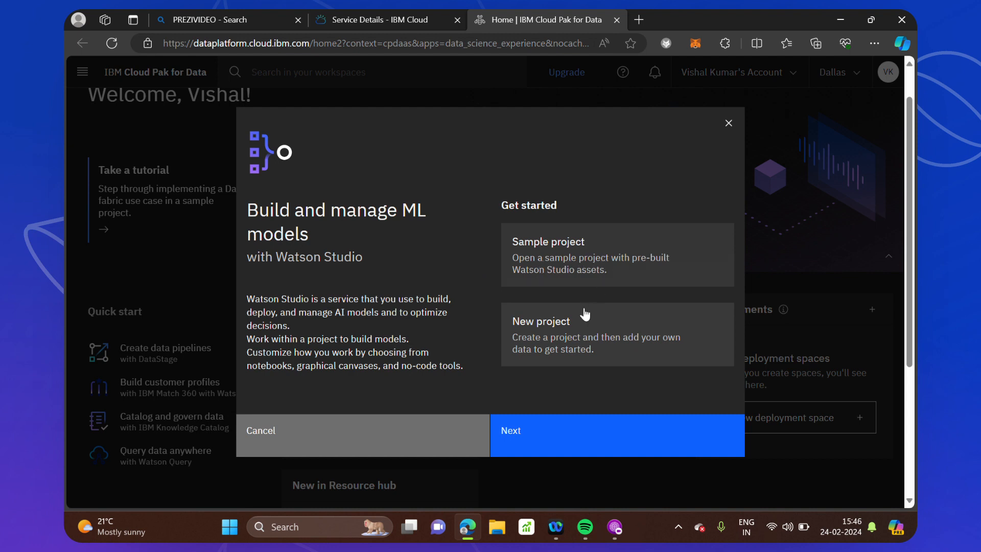
{"action": "left_click", "coordinate": [566, 347]}
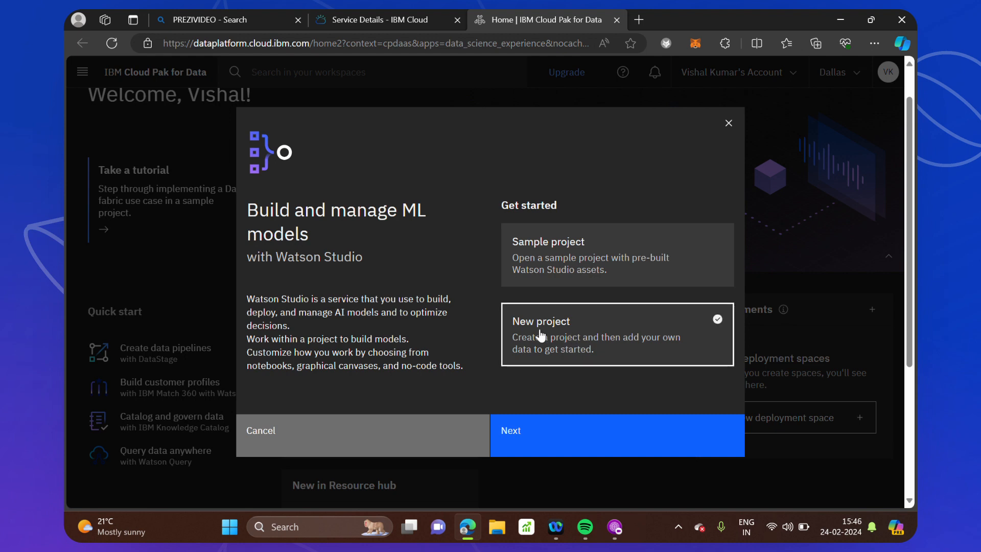
{"action": "left_click", "coordinate": [528, 446]}
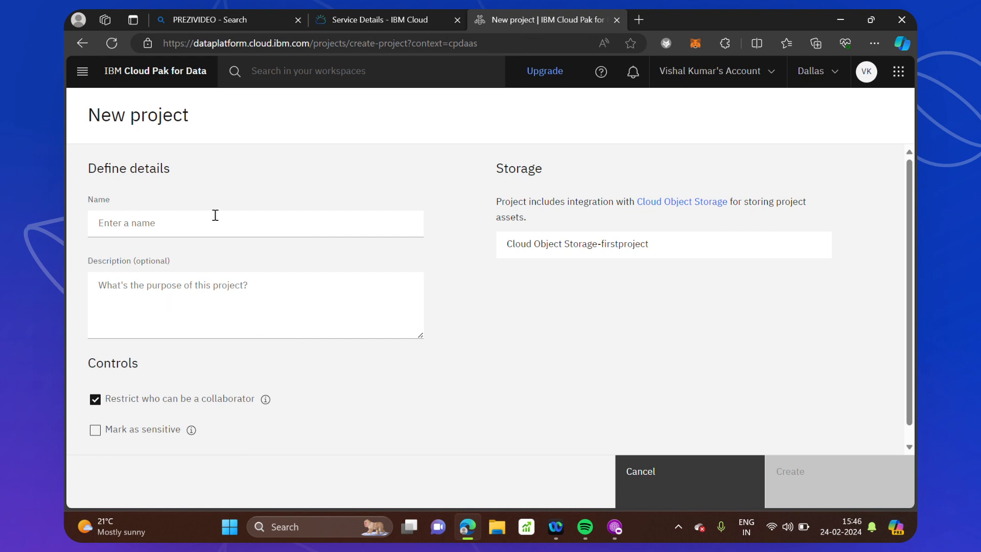
Name the new project FristProject.
{"action": "left_click", "coordinate": [157, 221]}
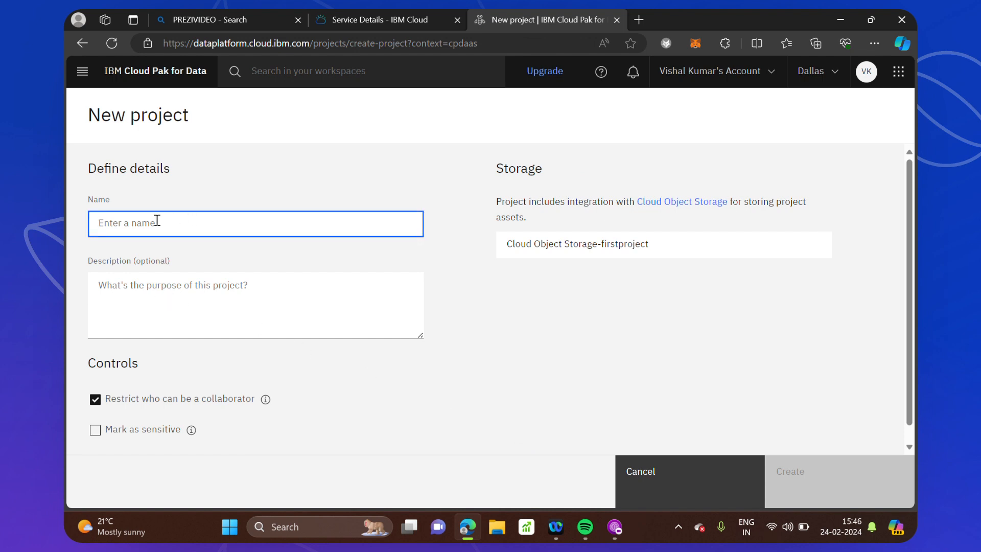
{"action": "left_click", "coordinate": [134, 312]}
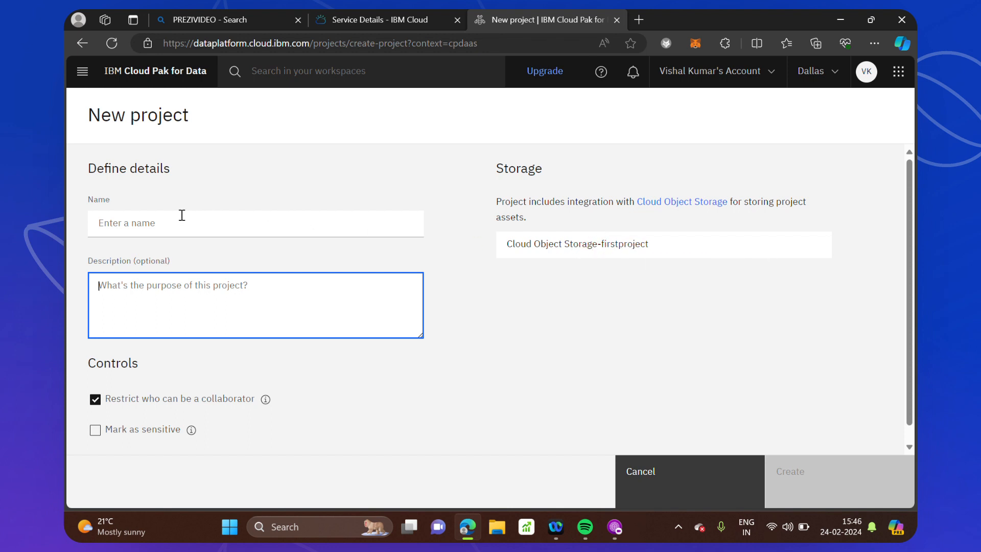
{"action": "left_click", "coordinate": [171, 227]}
{"action": "type", "text": "Fri"}
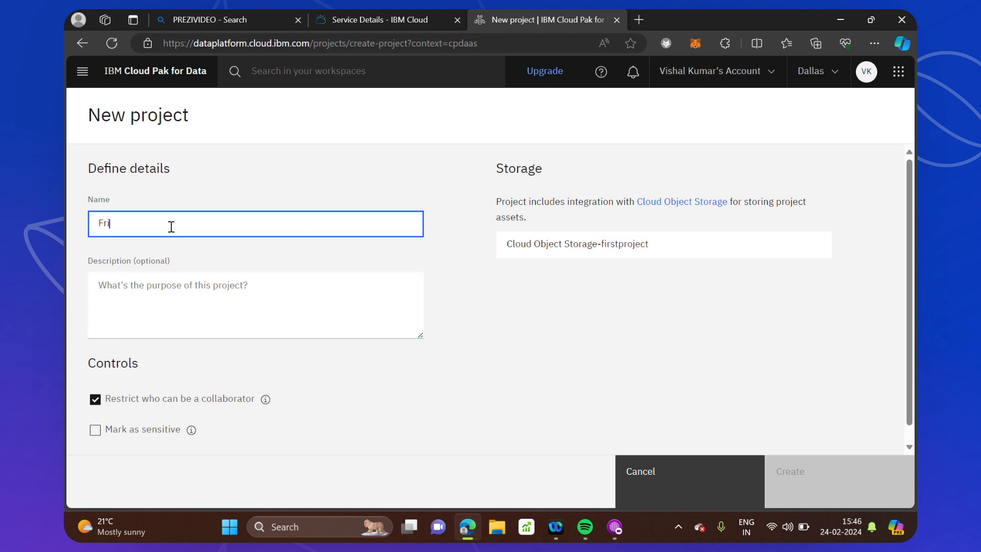
{"action": "type", "text": "stProject"}
Enter "Risk predicting projects credits" as the project description.
{"action": "left_click", "coordinate": [130, 285]}
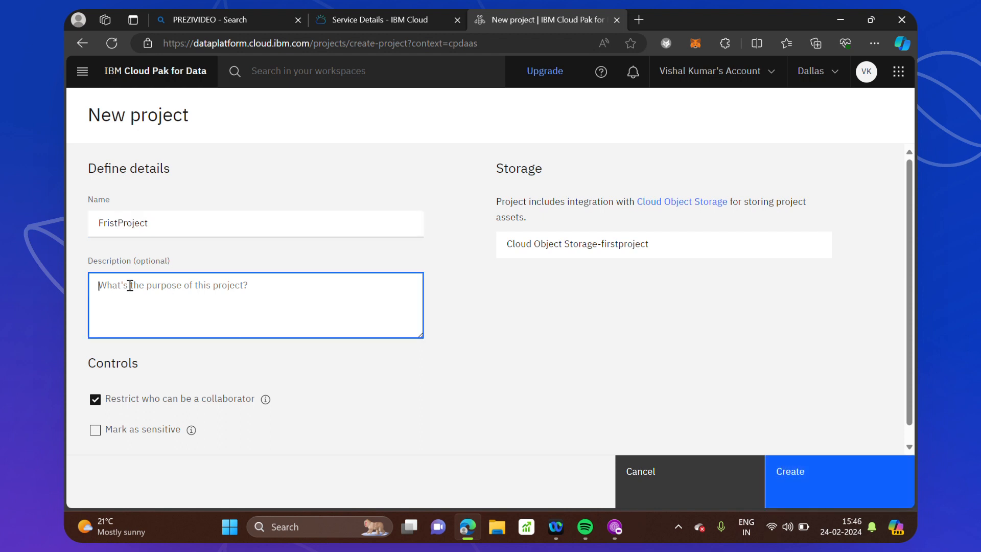
{"action": "type", "text": "Risk"}
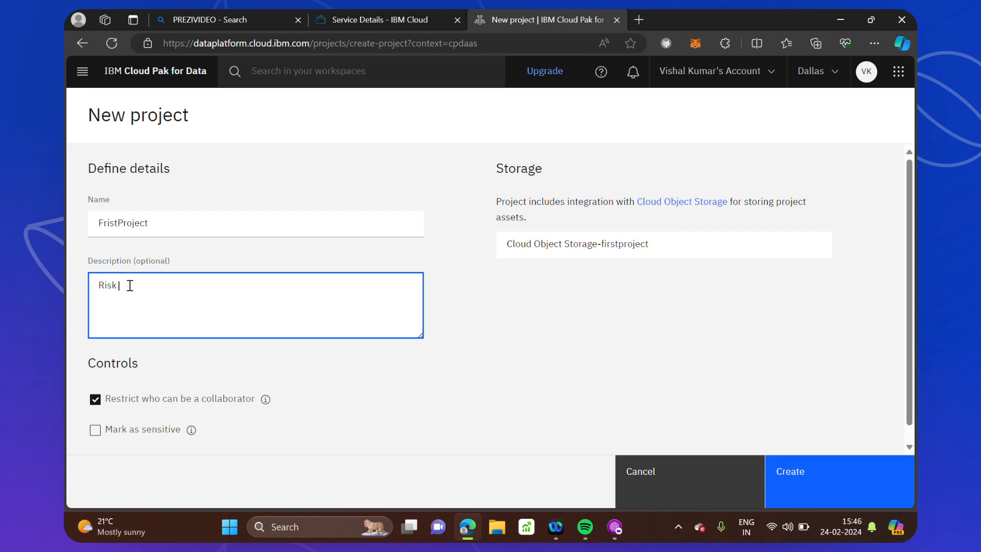
{"action": "type", "text": " predicting projec"}
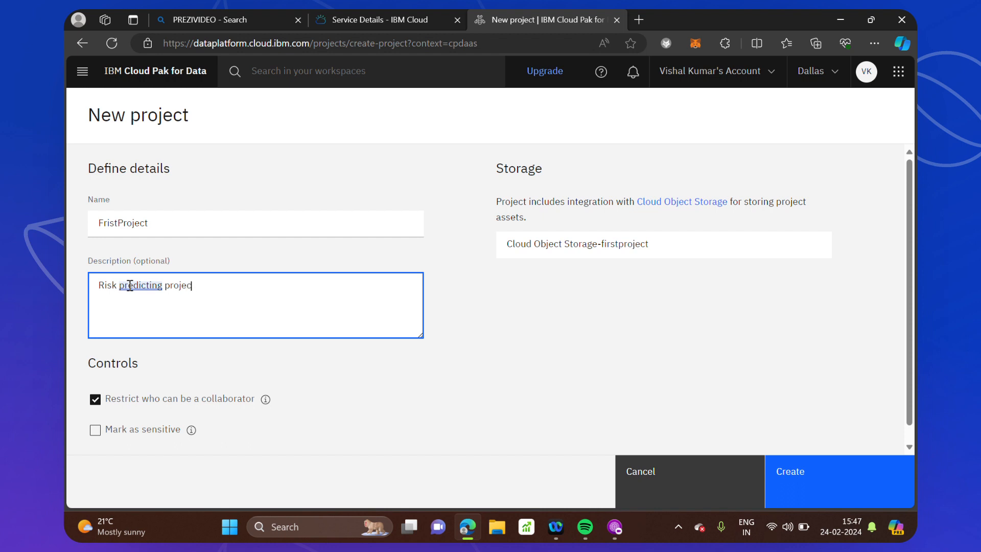
{"action": "type", "text": "ts cred"}
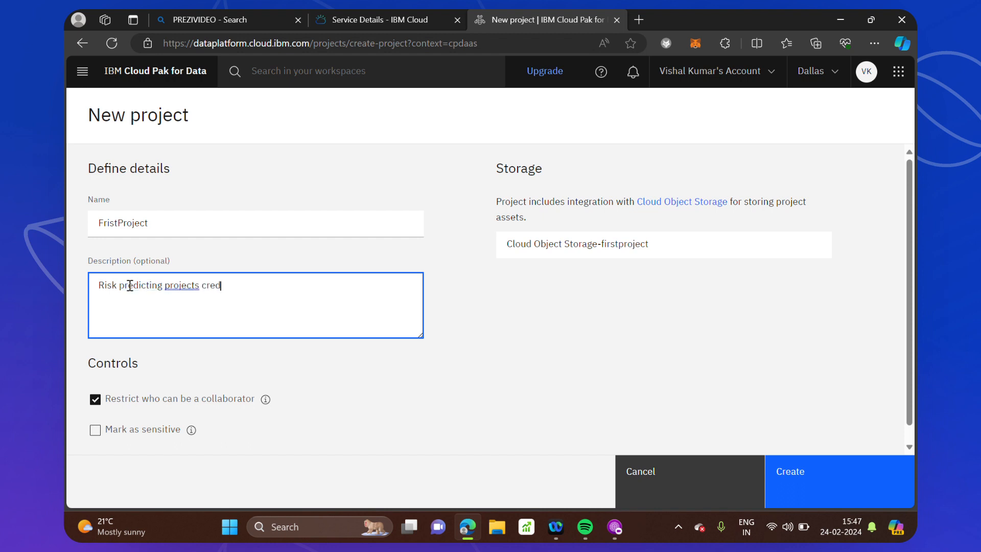
{"action": "type", "text": "its"}
Try out the project controls for collaborator restriction, sensitive marking and reporting on asset metadata.
{"action": "scroll", "coordinate": [130, 285], "scroll_direction": "down", "scroll_amount": 1}
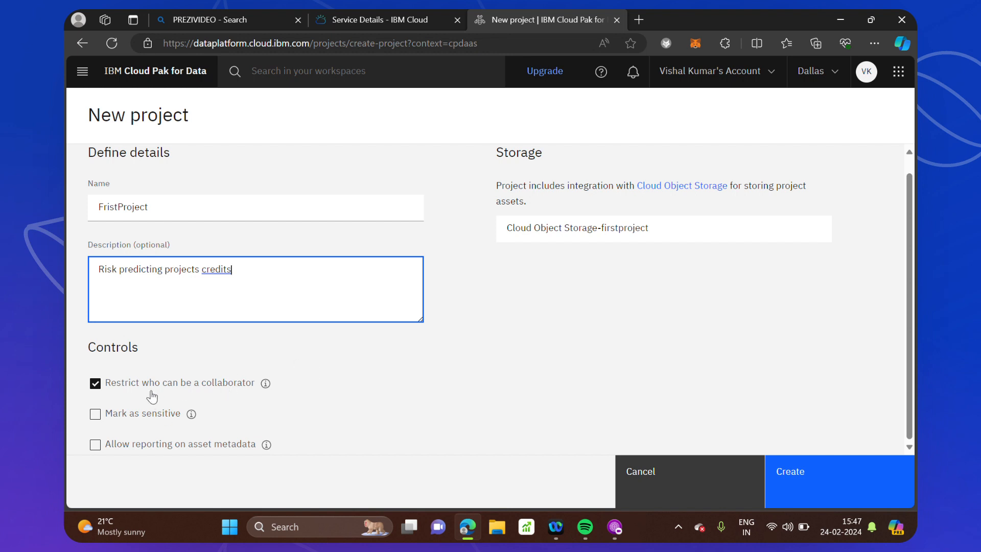
{"action": "left_click", "coordinate": [95, 384]}
{"action": "left_click", "coordinate": [95, 384]}
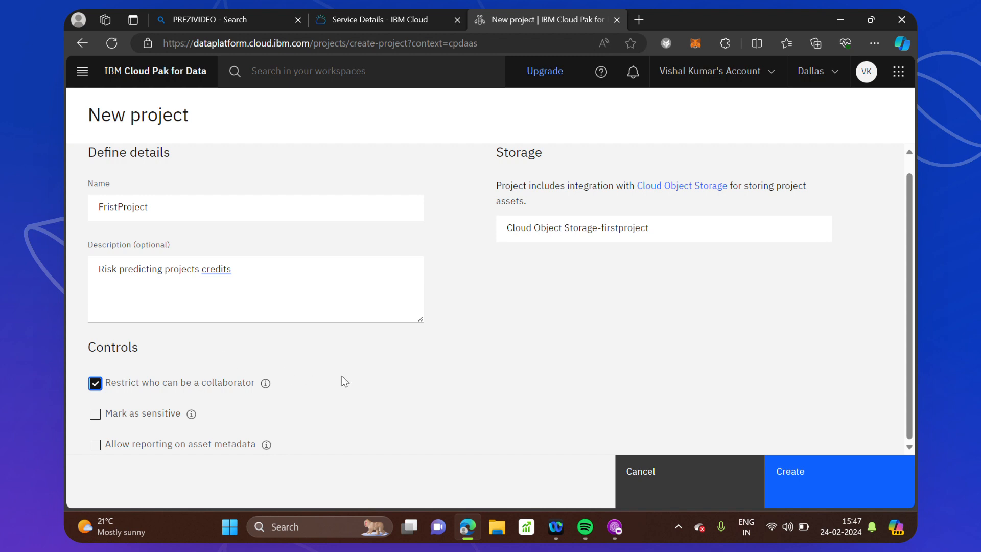
{"action": "left_click", "coordinate": [96, 414]}
{"action": "left_click", "coordinate": [96, 446]}
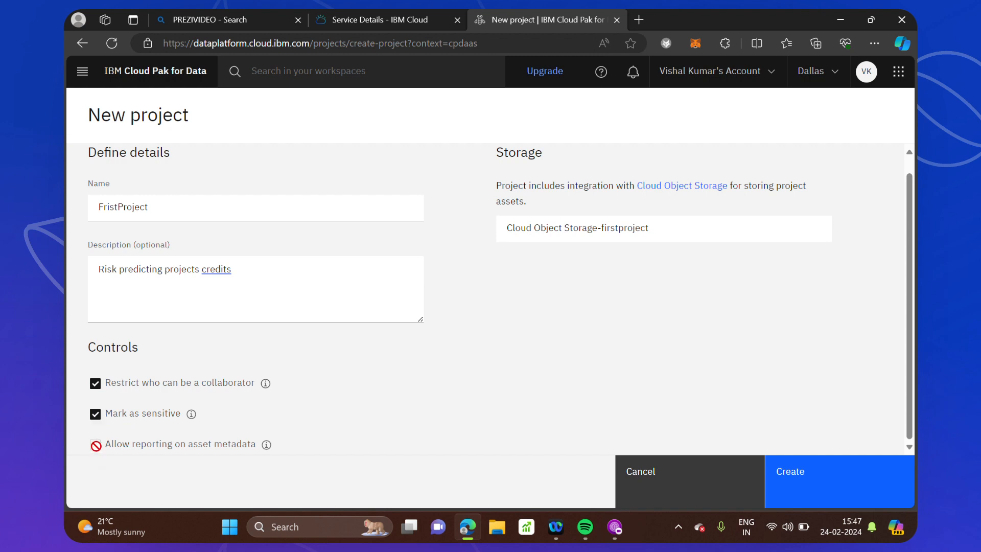
{"action": "left_click", "coordinate": [95, 413]}
Create the project with its current settings and go to its assets.
{"action": "left_click", "coordinate": [795, 477]}
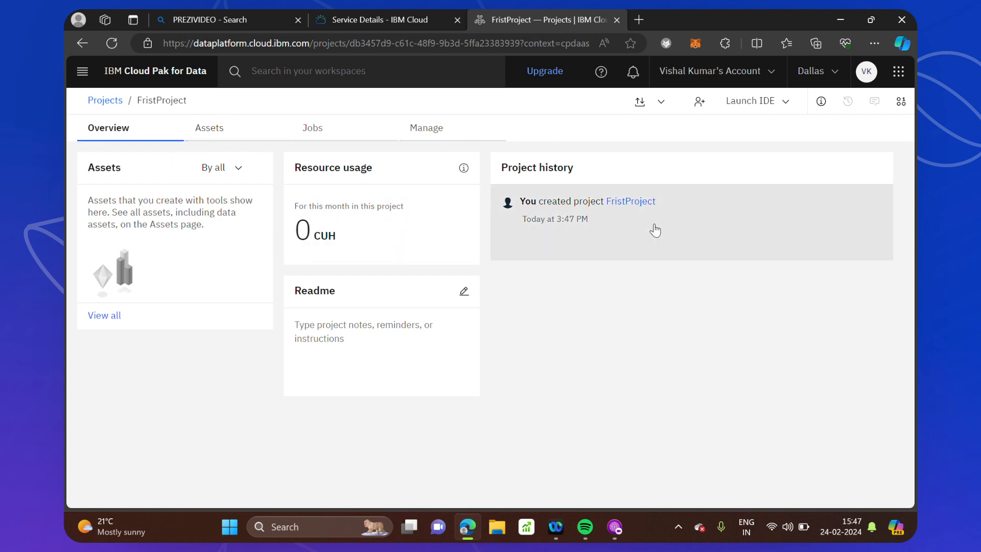
{"action": "left_click", "coordinate": [214, 134]}
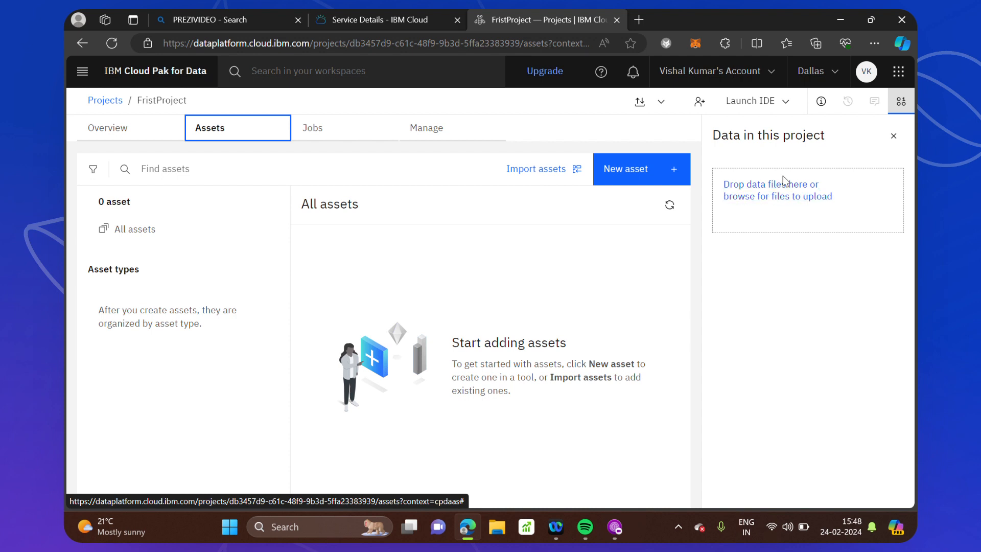
Upload the german_credit_data_biased_training file from the AI_FDP folder to the project as a data asset.
{"action": "left_click", "coordinate": [750, 195]}
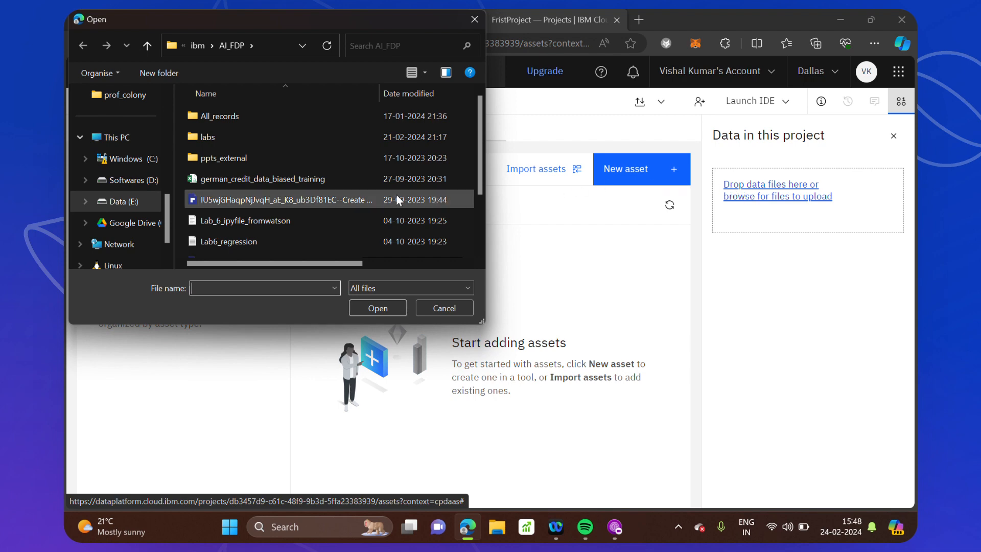
{"action": "left_click", "coordinate": [305, 180]}
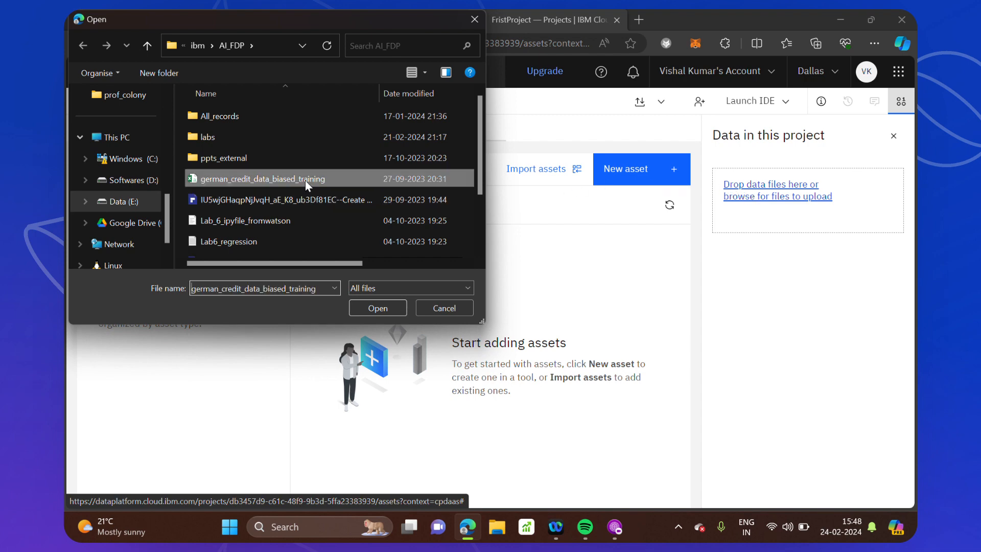
{"action": "left_click", "coordinate": [372, 312]}
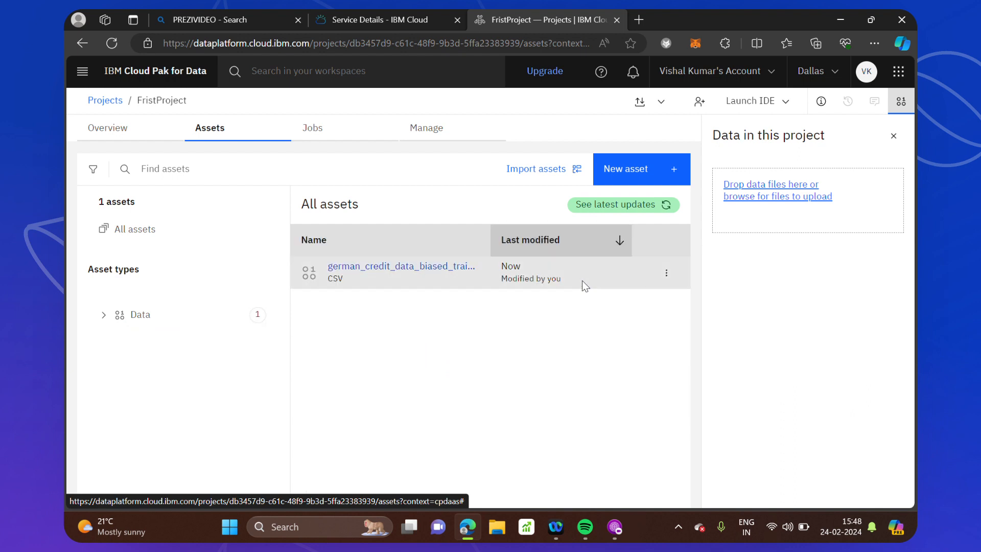
Open the german_credit_data_biased_training asset and examine its columns from CheckingStatus through to Risk, dismissing any notification over the data.
{"action": "left_click", "coordinate": [393, 273]}
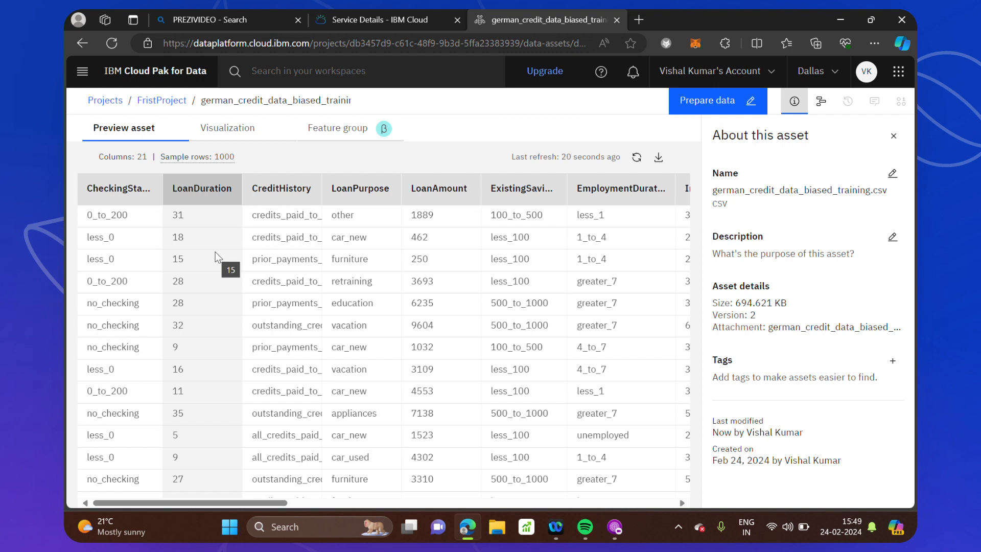
{"action": "scroll", "coordinate": [550, 242], "scroll_direction": "right", "scroll_amount": 10}
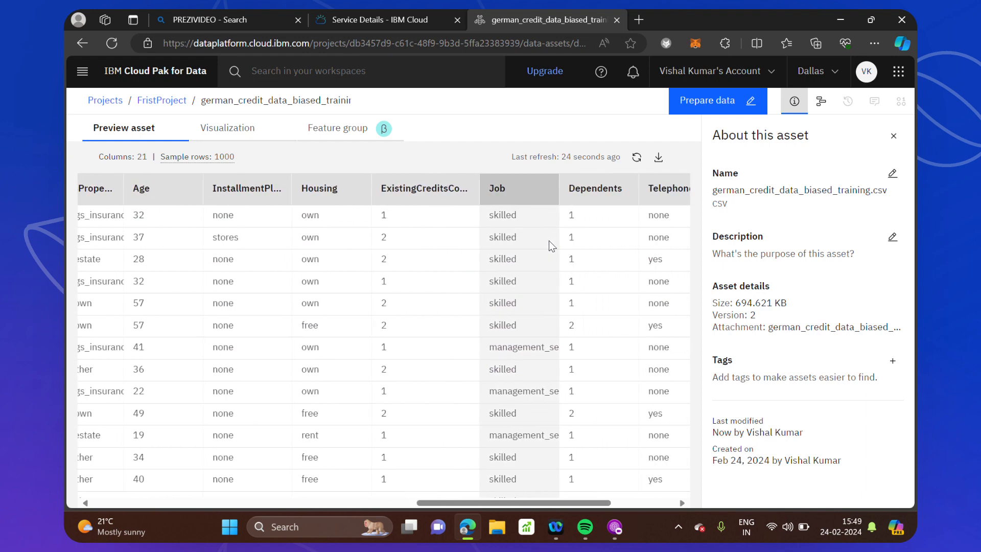
{"action": "scroll", "coordinate": [550, 242], "scroll_direction": "left", "scroll_amount": 10}
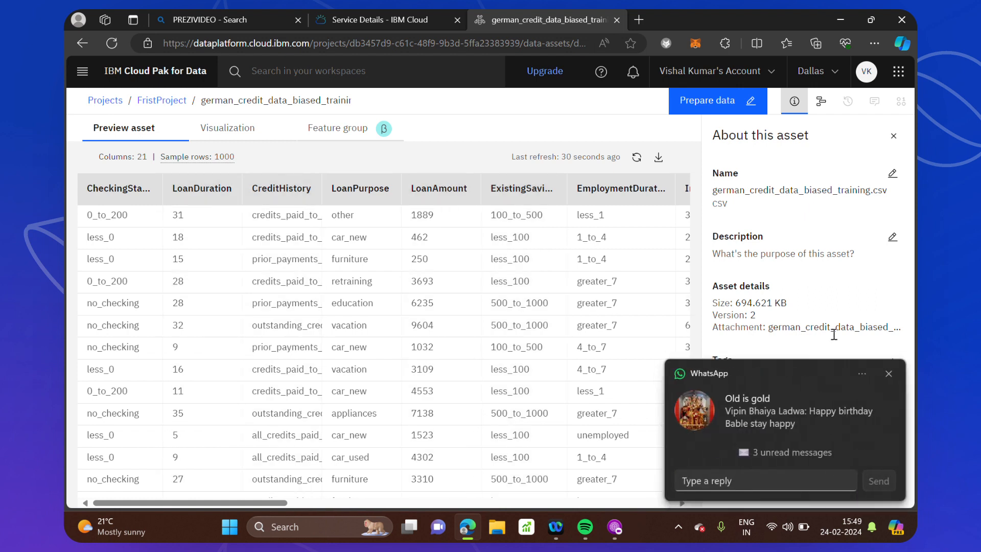
{"action": "left_click", "coordinate": [890, 373]}
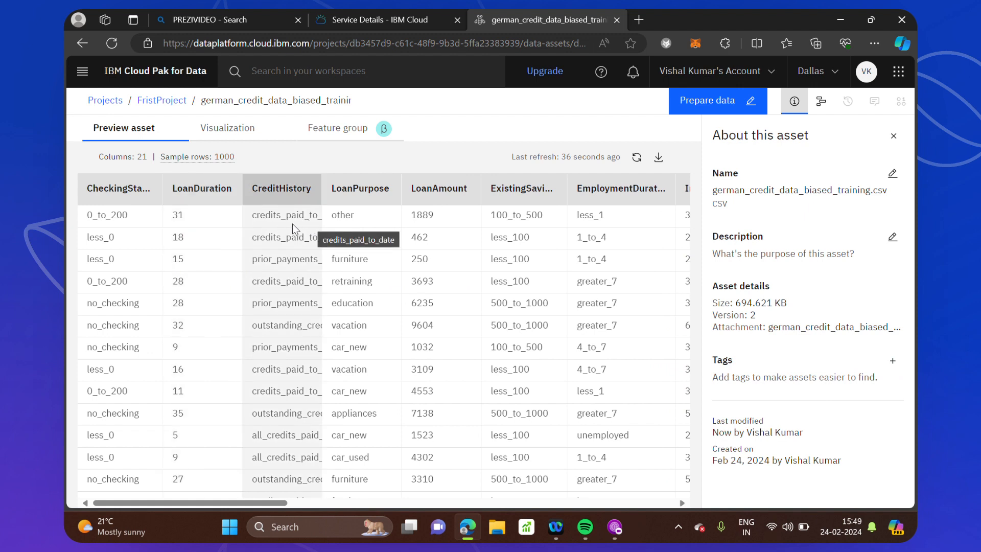
{"action": "scroll", "coordinate": [526, 225], "scroll_direction": "right", "scroll_amount": 2}
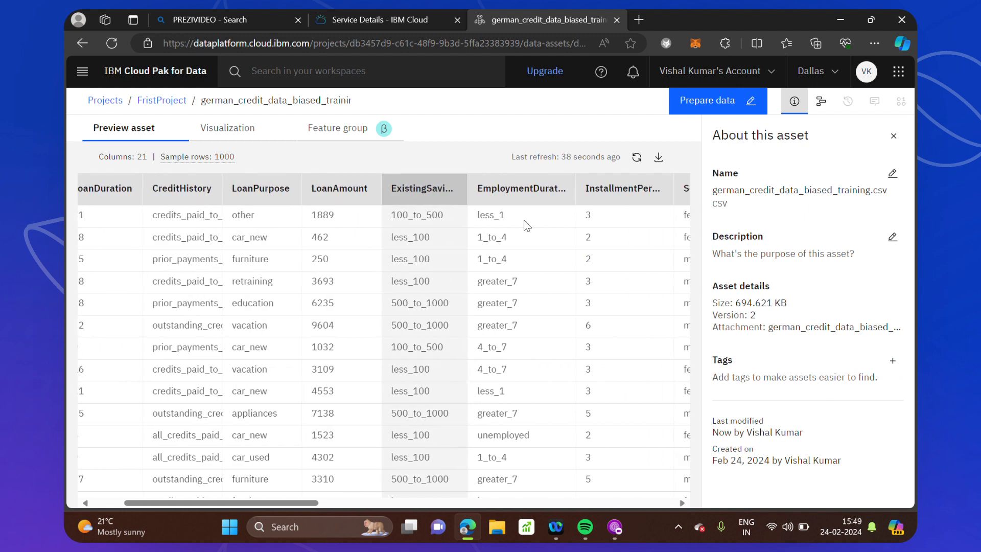
{"action": "scroll", "coordinate": [523, 221], "scroll_direction": "right", "scroll_amount": 2}
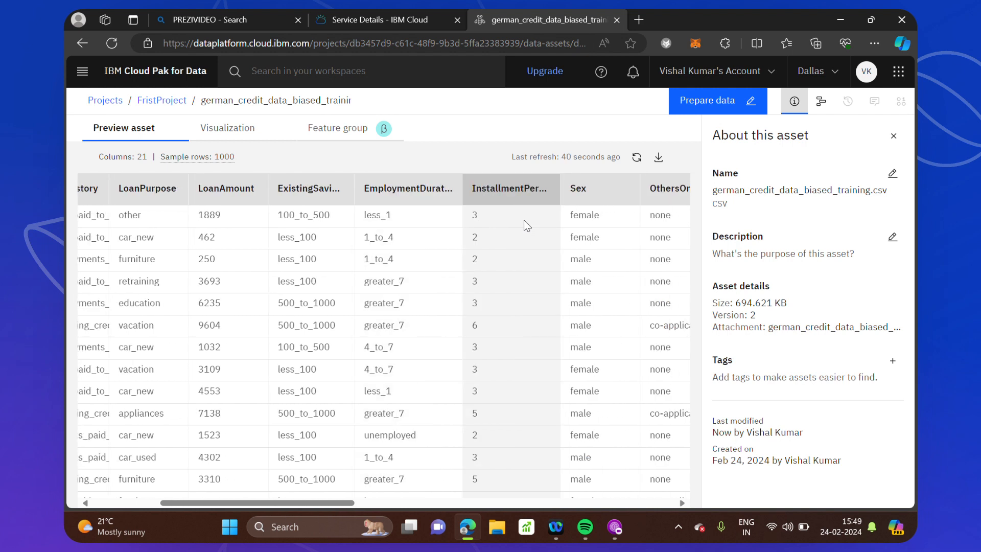
{"action": "scroll", "coordinate": [523, 220], "scroll_direction": "right", "scroll_amount": 5}
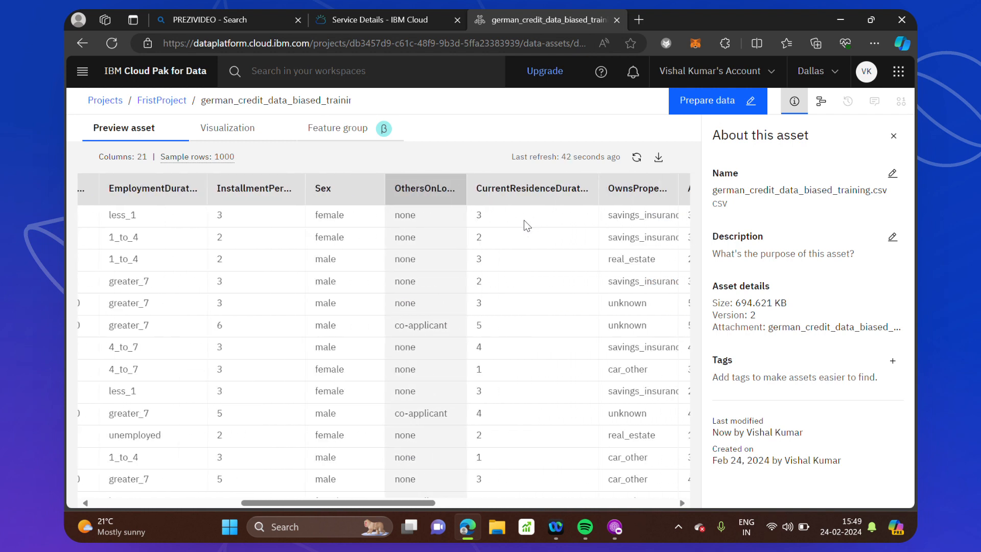
{"action": "scroll", "coordinate": [524, 221], "scroll_direction": "right", "scroll_amount": 4}
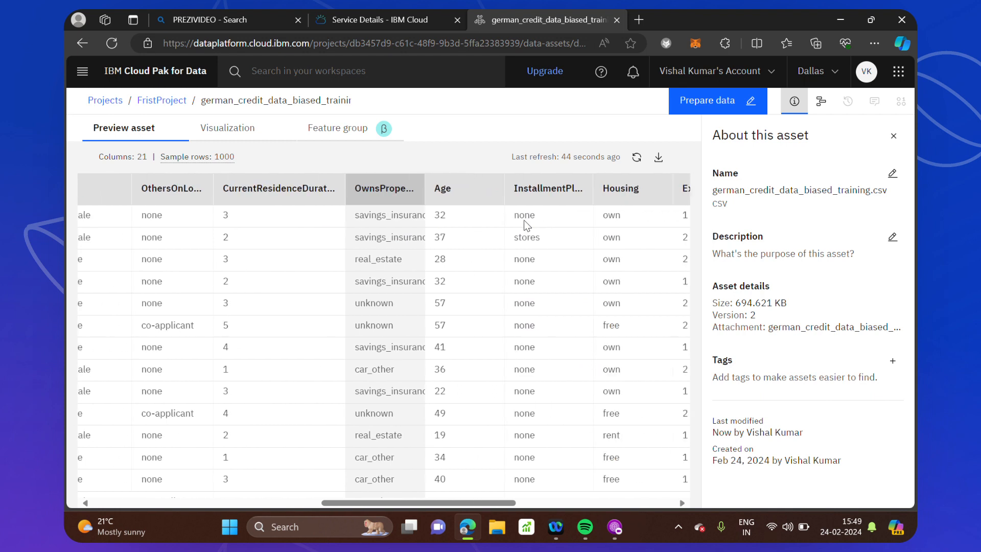
{"action": "scroll", "coordinate": [523, 220], "scroll_direction": "right", "scroll_amount": 5}
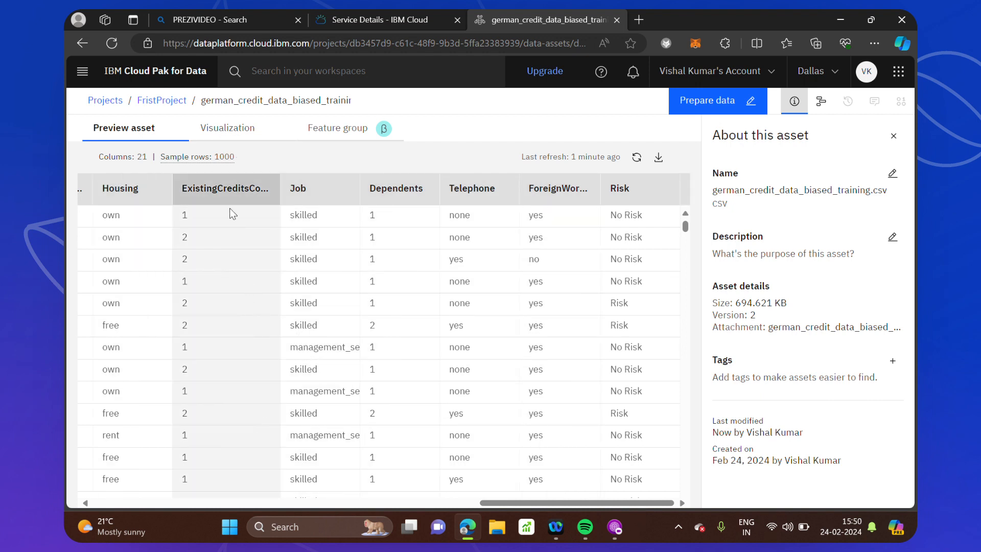
Visualize the credit data as a scatter plot with Age on the X-axis and Risk on the Y-axis.
{"action": "left_click", "coordinate": [231, 129]}
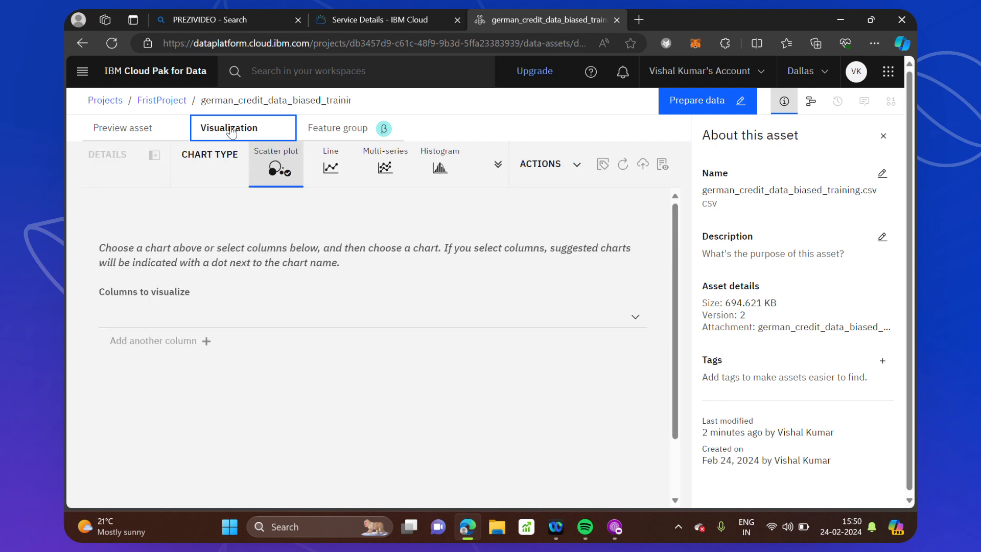
{"action": "left_click", "coordinate": [281, 169]}
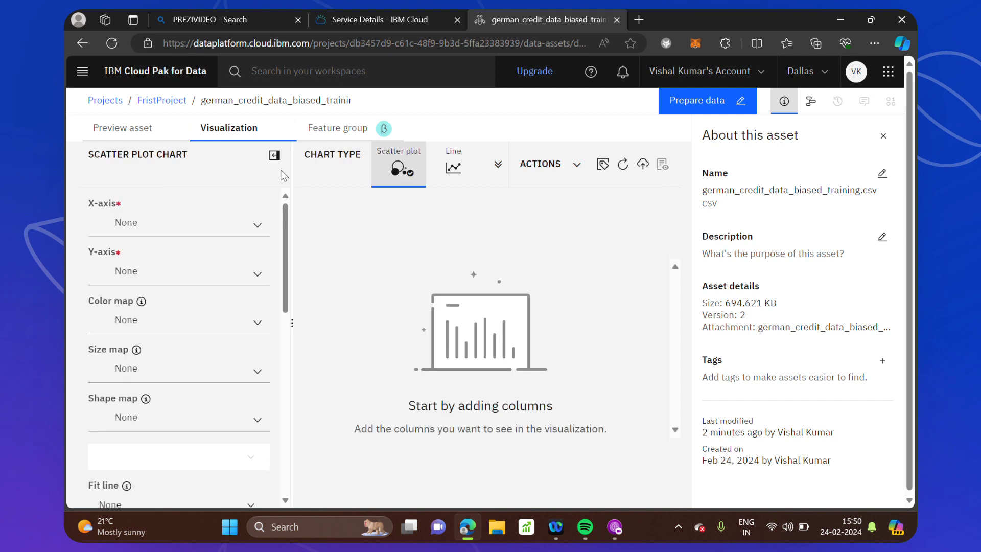
{"action": "left_click", "coordinate": [135, 222]}
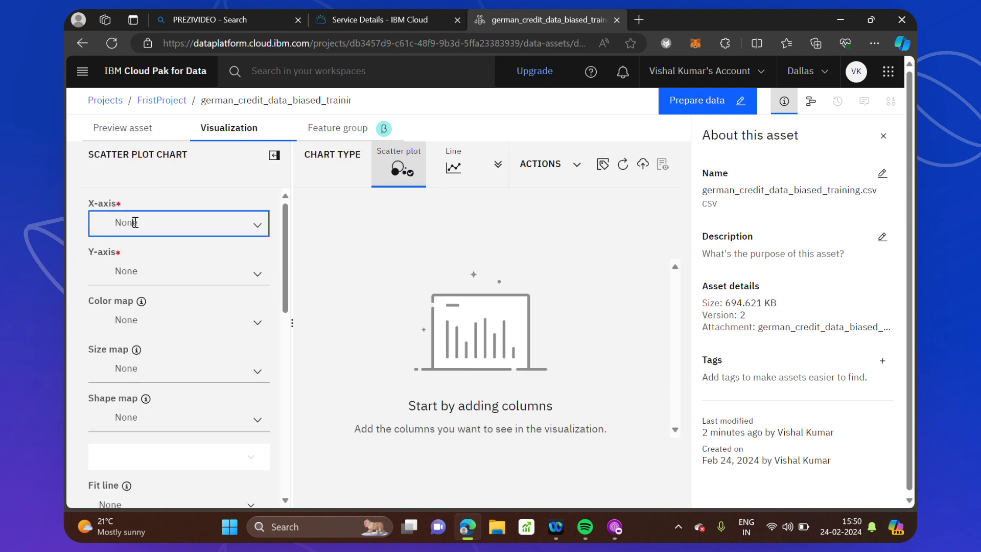
{"action": "left_click", "coordinate": [125, 248]}
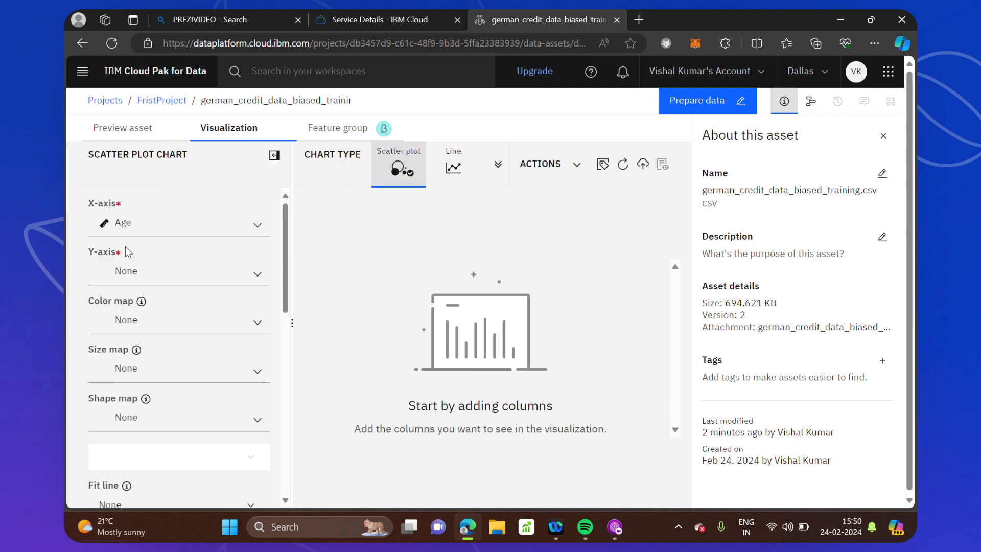
{"action": "left_click", "coordinate": [122, 271]}
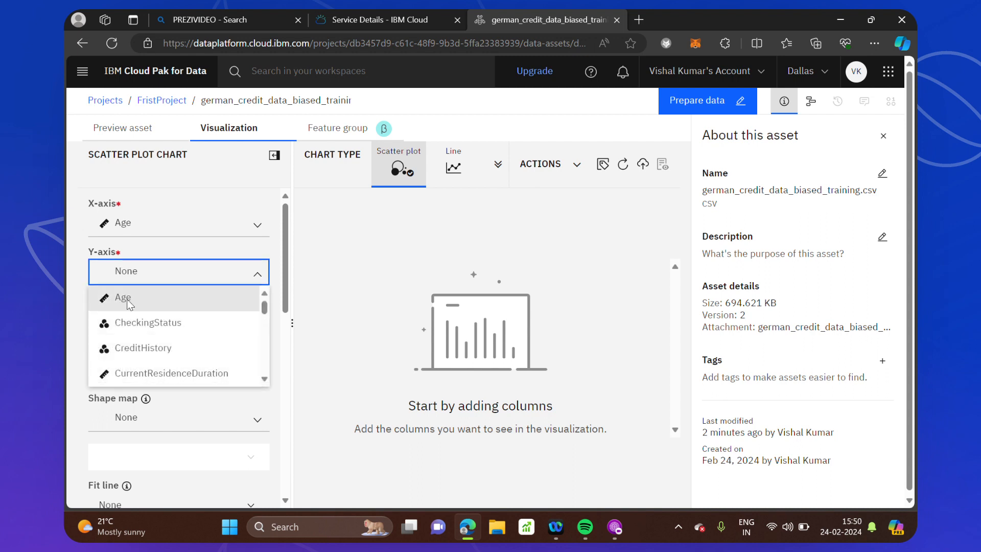
{"action": "scroll", "coordinate": [135, 324], "scroll_direction": "down", "scroll_amount": 10}
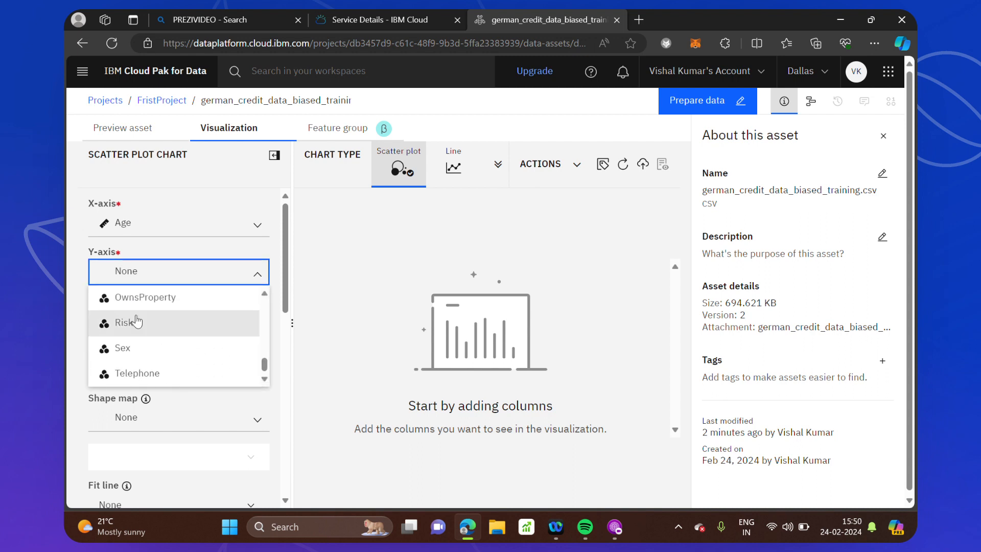
{"action": "left_click", "coordinate": [125, 323]}
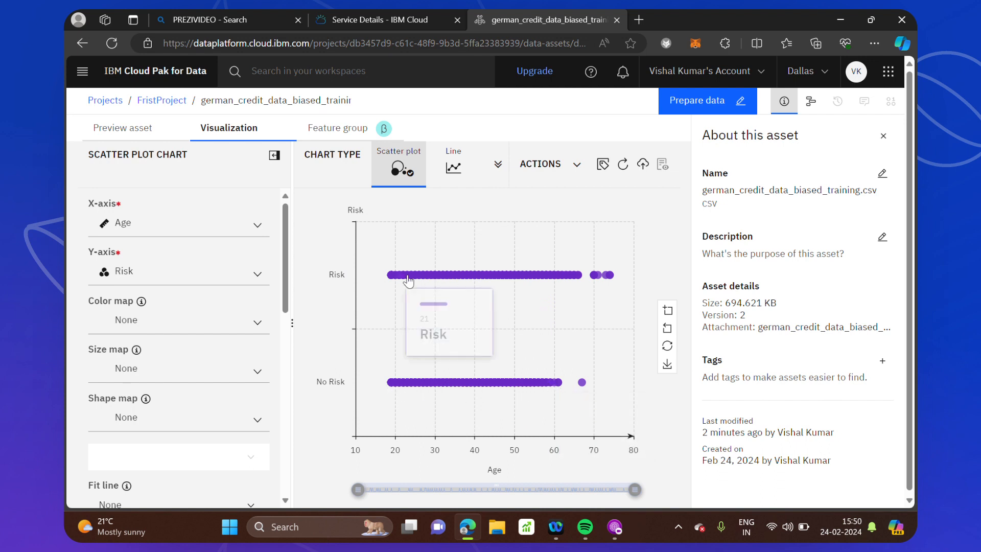
Set the scatter plot's X-axis to CheckingStatus to compare it with Risk.
{"action": "left_click", "coordinate": [174, 226]}
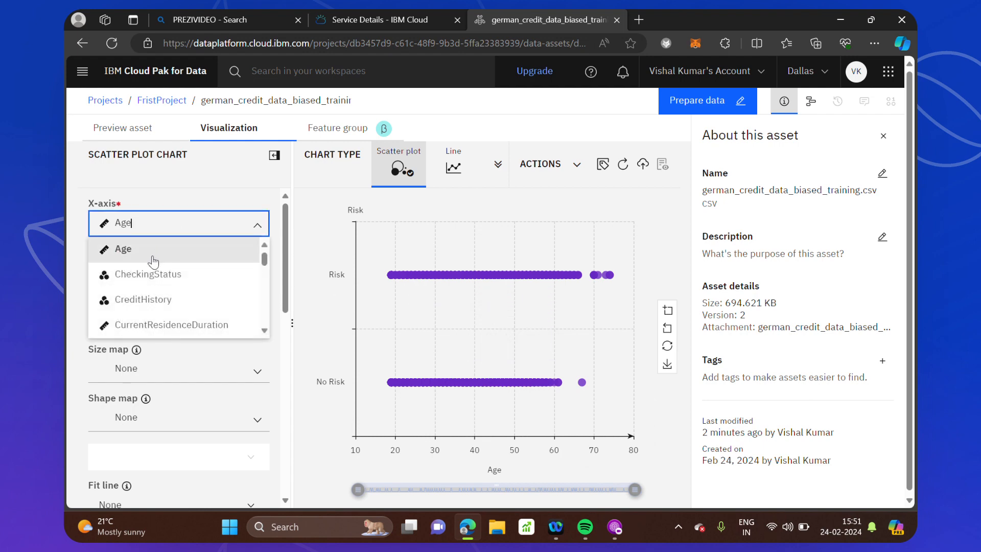
{"action": "left_click", "coordinate": [149, 275]}
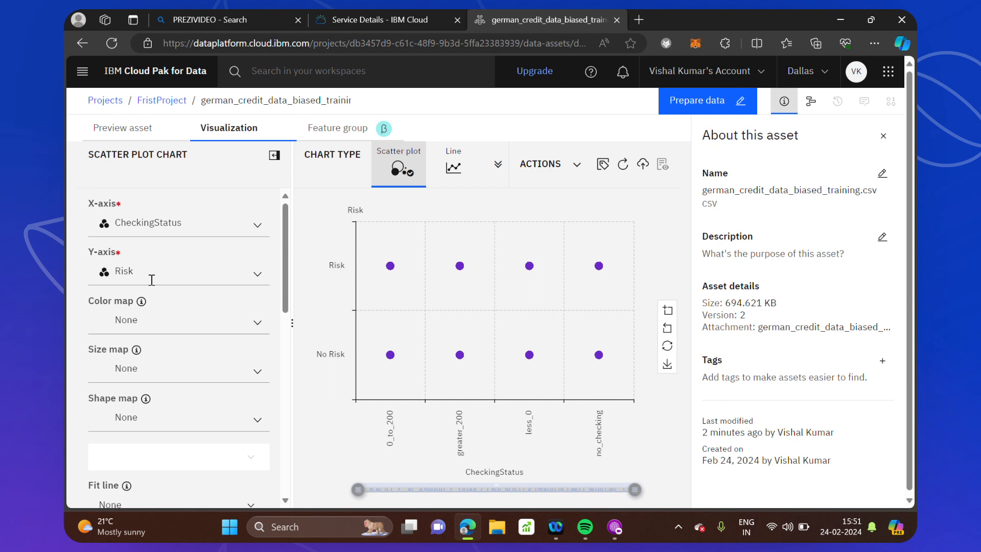
Set the scatter plot's X-axis to ExistingCreditsCount, keeping Risk on the Y-axis.
{"action": "left_click", "coordinate": [156, 226]}
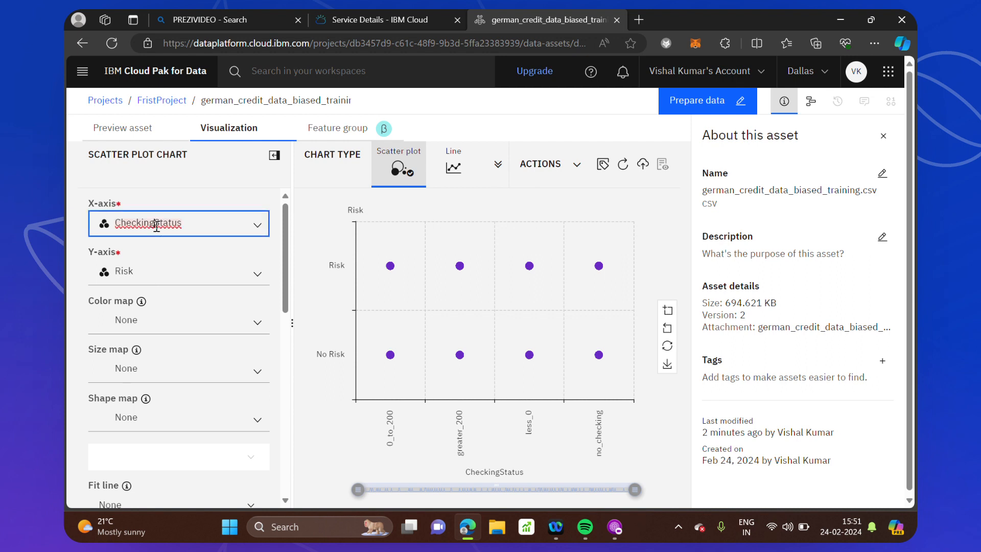
{"action": "left_click", "coordinate": [262, 226]}
{"action": "left_click", "coordinate": [262, 227]}
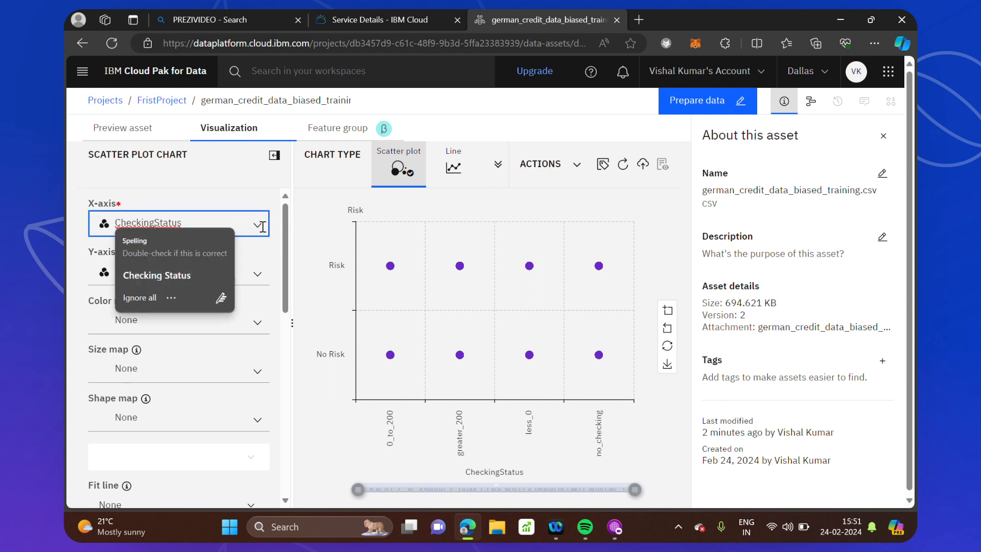
{"action": "left_click", "coordinate": [261, 262]}
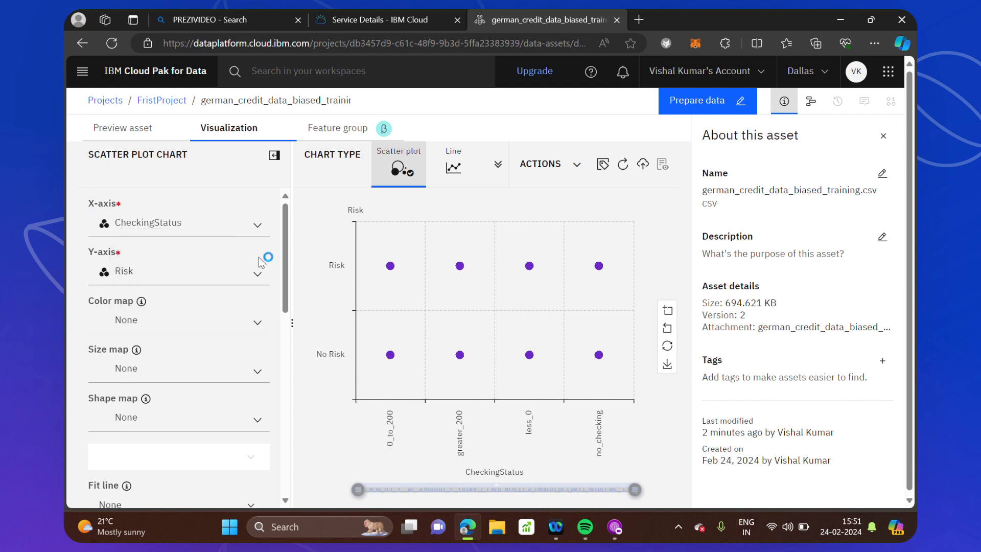
{"action": "left_click", "coordinate": [168, 223]}
{"action": "scroll", "coordinate": [149, 307], "scroll_direction": "down", "scroll_amount": 3}
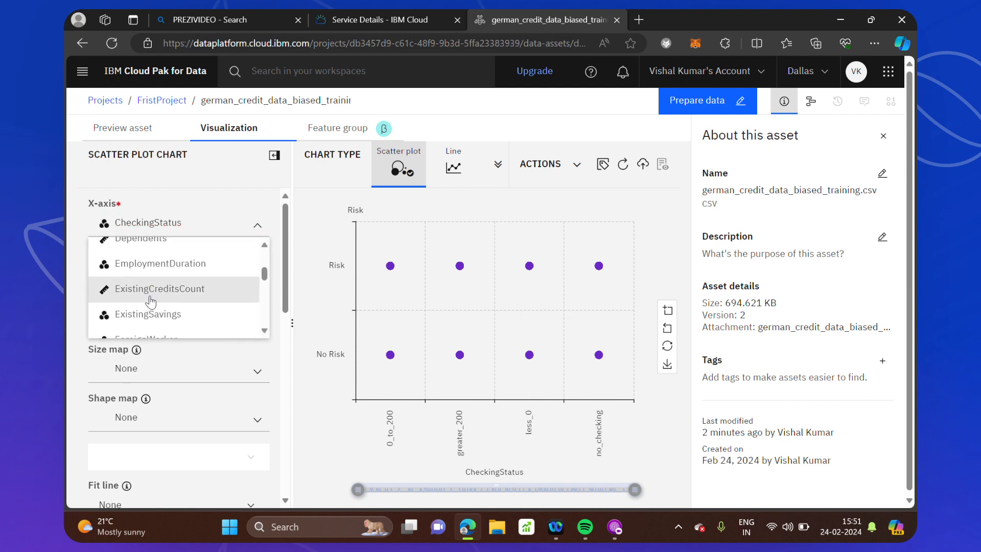
{"action": "left_click", "coordinate": [150, 301]}
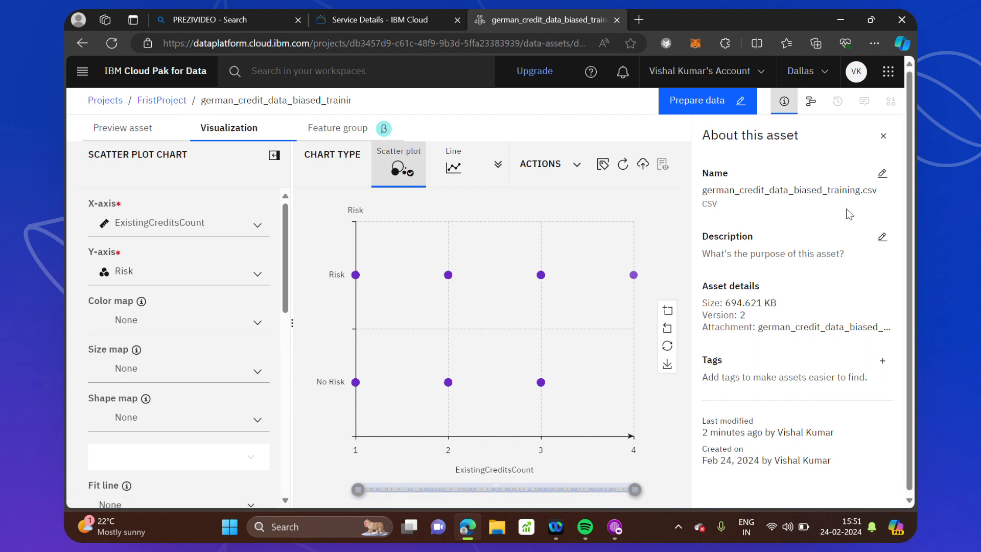
{"action": "scroll", "coordinate": [782, 290], "scroll_direction": "down", "scroll_amount": 1}
{"action": "scroll", "coordinate": [782, 290], "scroll_direction": "up", "scroll_amount": 1}
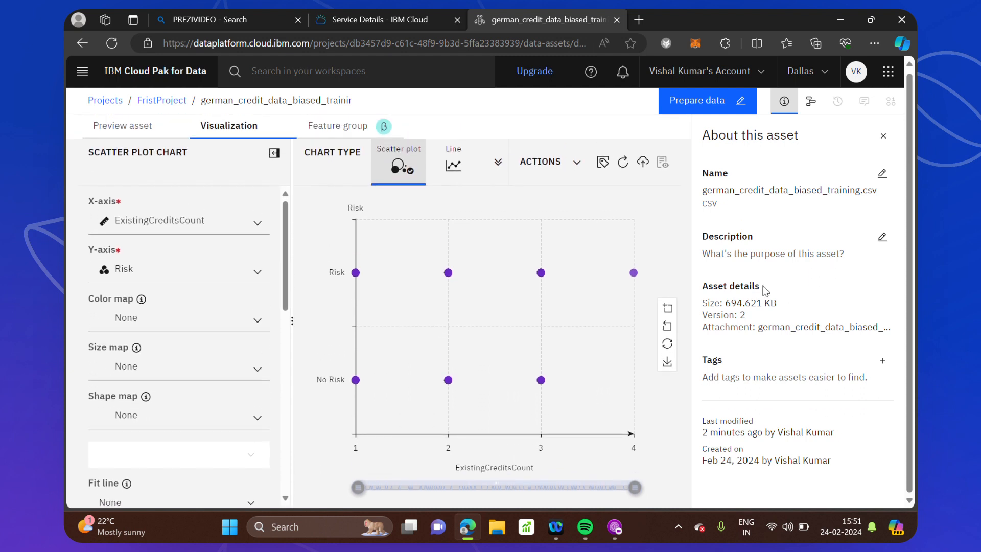
Switch the visualization to a line chart and open the list of available chart actions.
{"action": "left_click", "coordinate": [453, 165]}
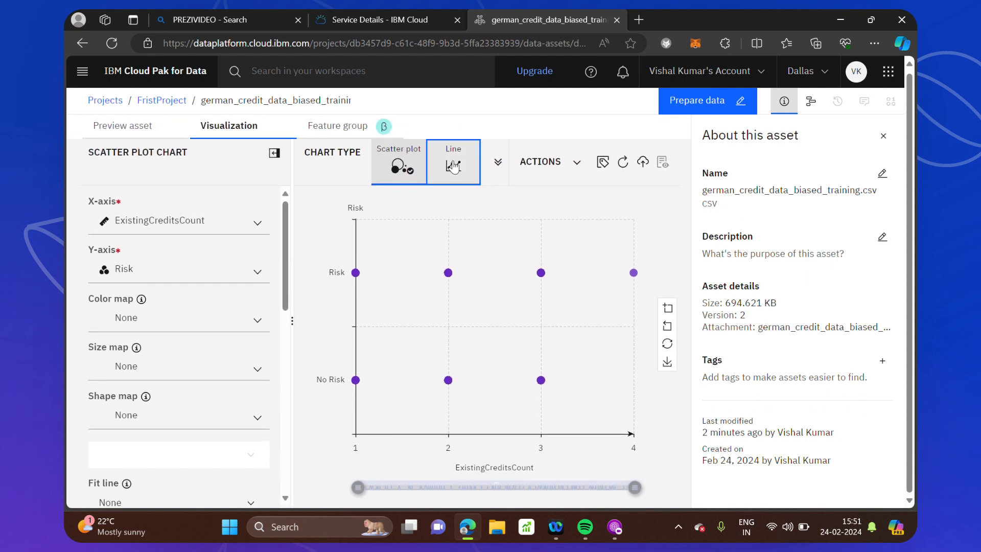
{"action": "left_click", "coordinate": [576, 172]}
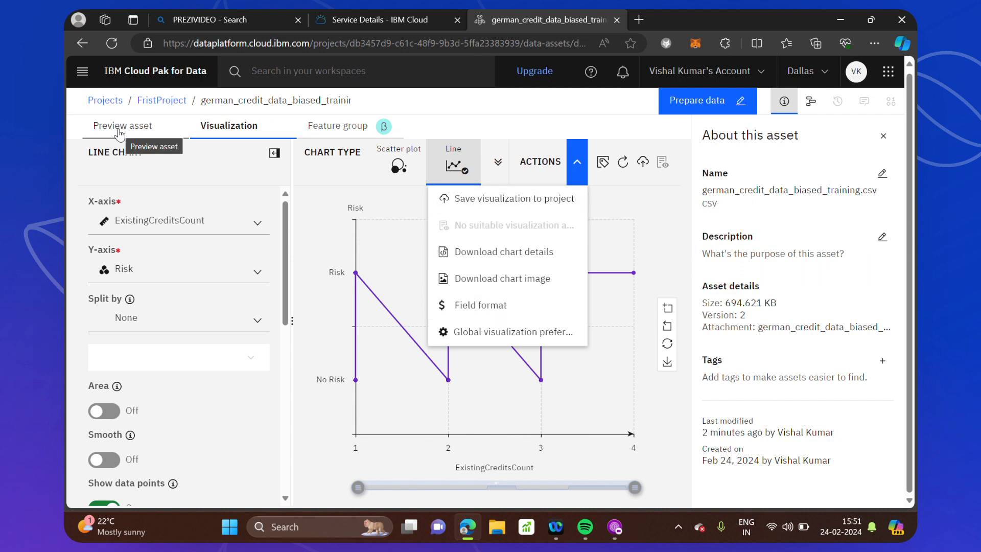
Return to the FristProject assets and start a new AutoAI asset from the automated builders.
{"action": "left_click", "coordinate": [158, 104]}
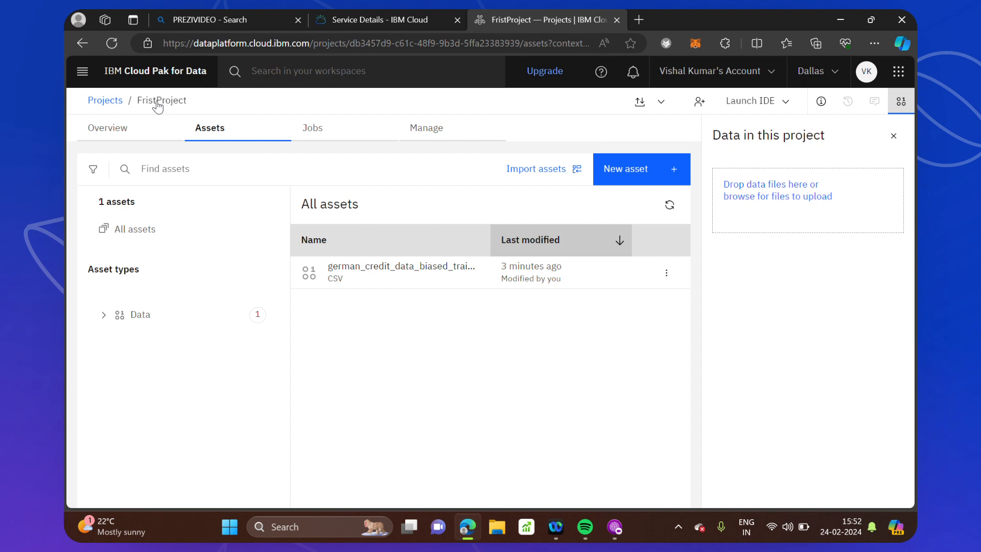
{"action": "left_click", "coordinate": [633, 173]}
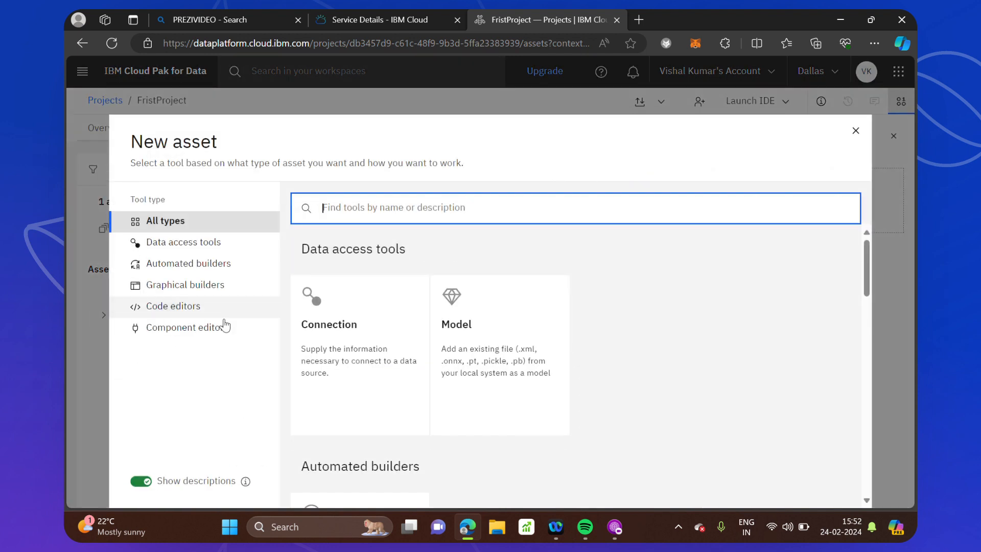
{"action": "left_click", "coordinate": [190, 264]}
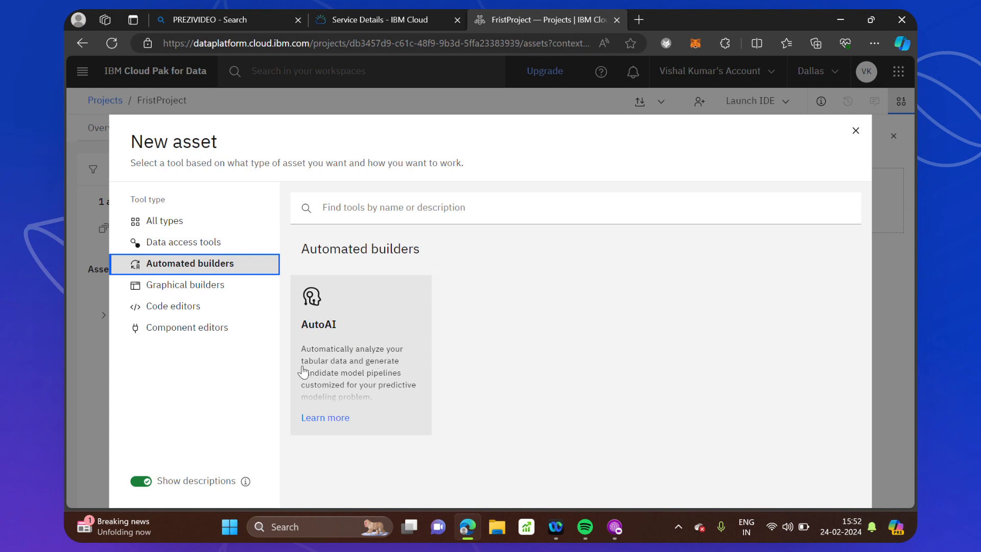
{"action": "left_click", "coordinate": [364, 373]}
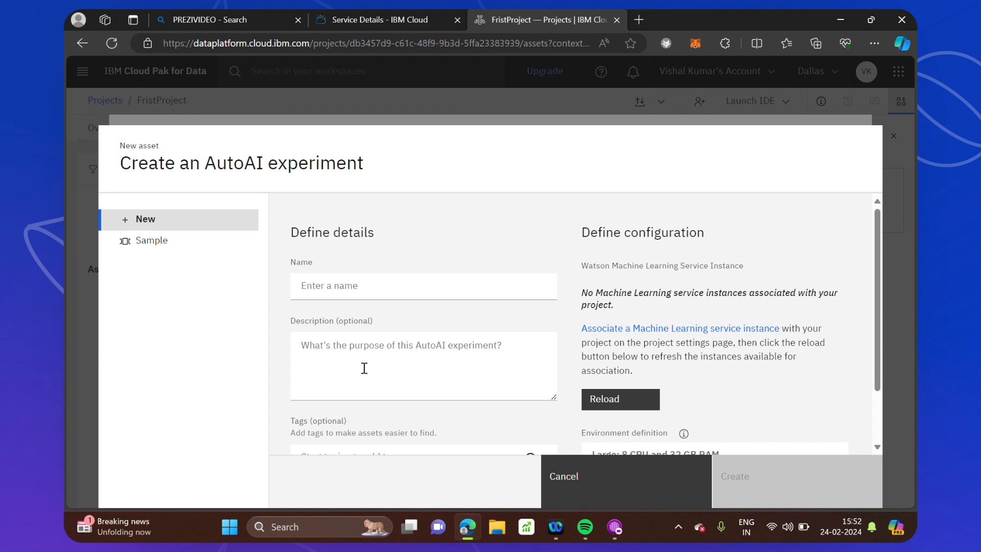
Name the AutoAI experiment Firstproject and enter "Risk analysis" as its description.
{"action": "left_click", "coordinate": [309, 284]}
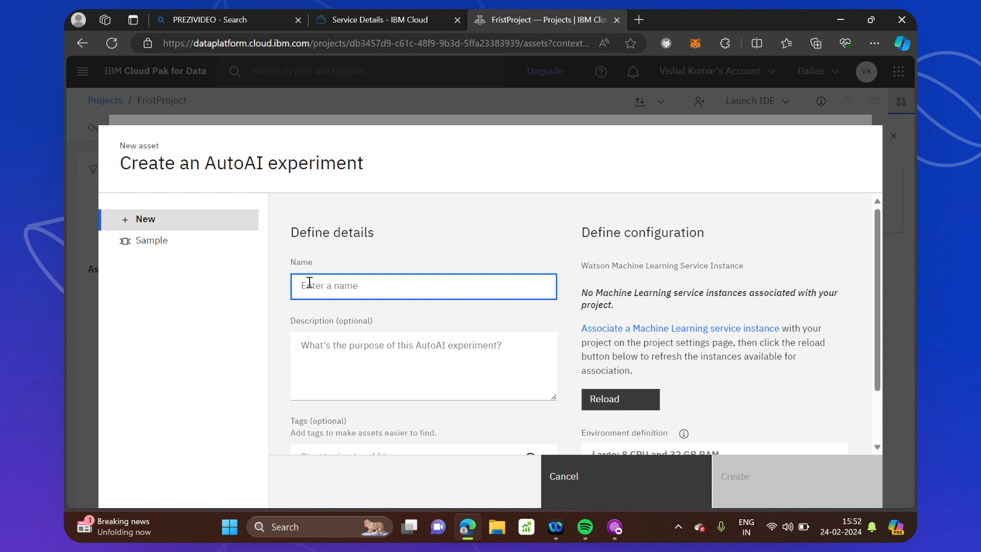
{"action": "type", "text": "Firstproject"}
{"action": "left_click", "coordinate": [333, 338]}
{"action": "type", "text": "Ros"}
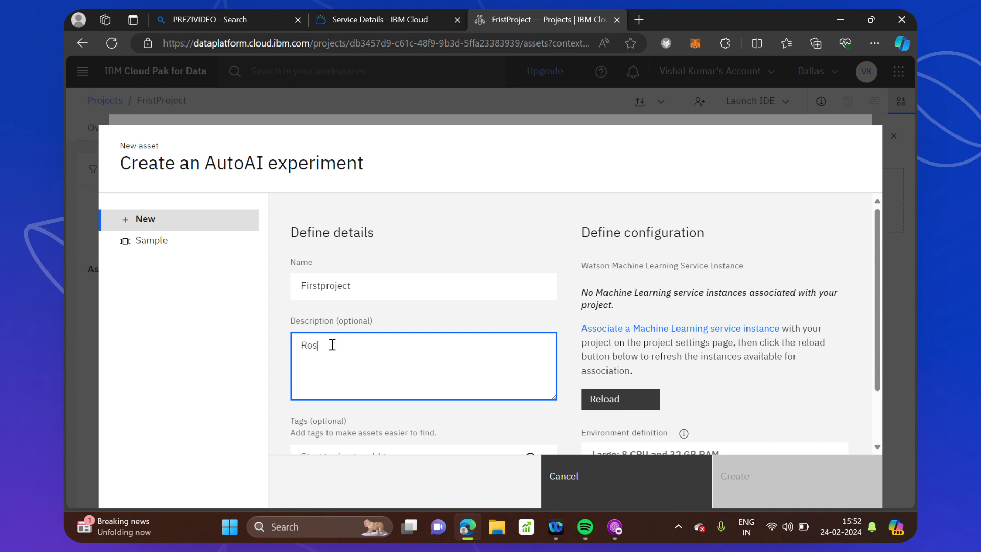
{"action": "type", "text": "i"}
{"action": "key", "text": "BackSpace"}
{"action": "key", "text": "BackSpace"}
{"action": "key", "text": "BackSpace"}
{"action": "type", "text": "isk analysis"}
{"action": "scroll", "coordinate": [332, 345], "scroll_direction": "down", "scroll_amount": 2}
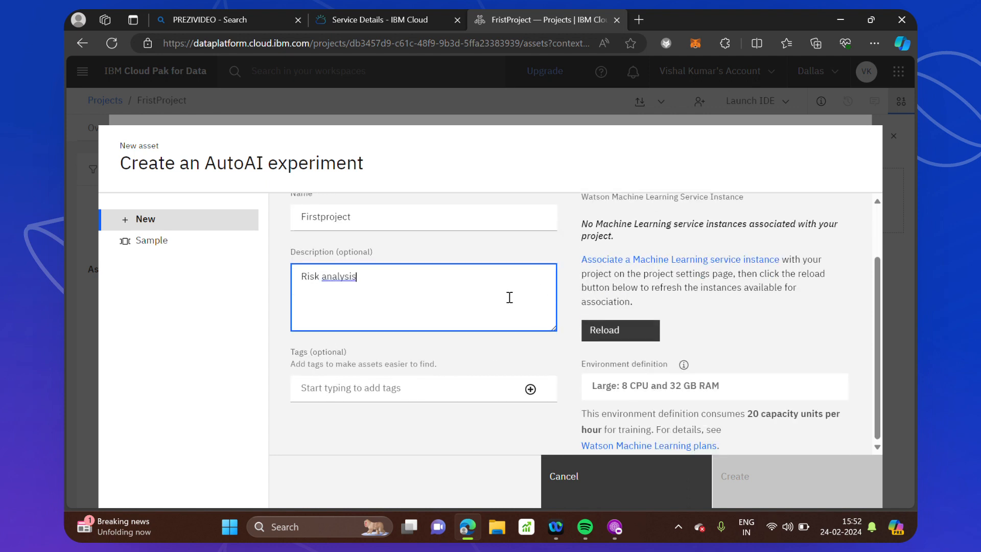
Associate the Watson Machine Learning-ua service with the project and create the AutoAI experiment.
{"action": "scroll", "coordinate": [510, 297], "scroll_direction": "up", "scroll_amount": 2}
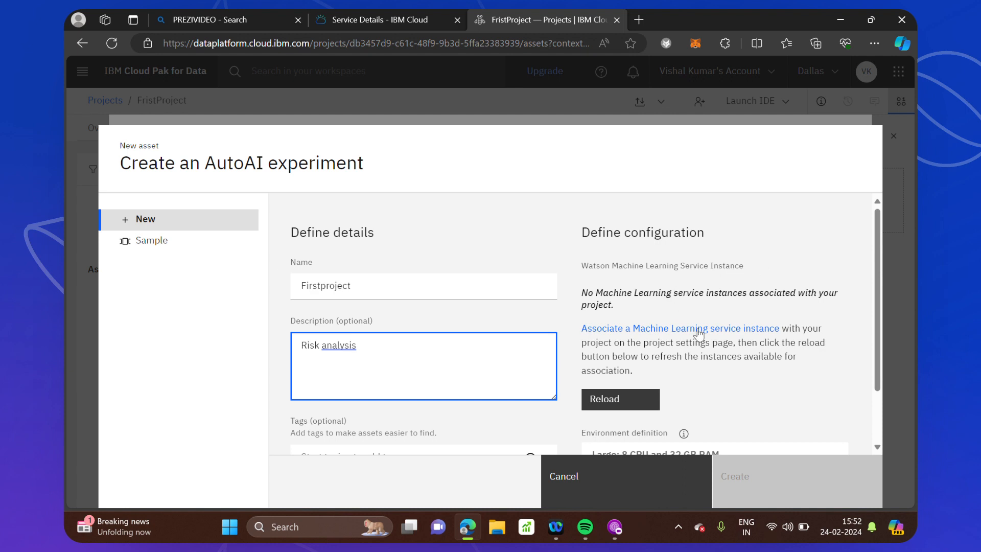
{"action": "left_click", "coordinate": [654, 330]}
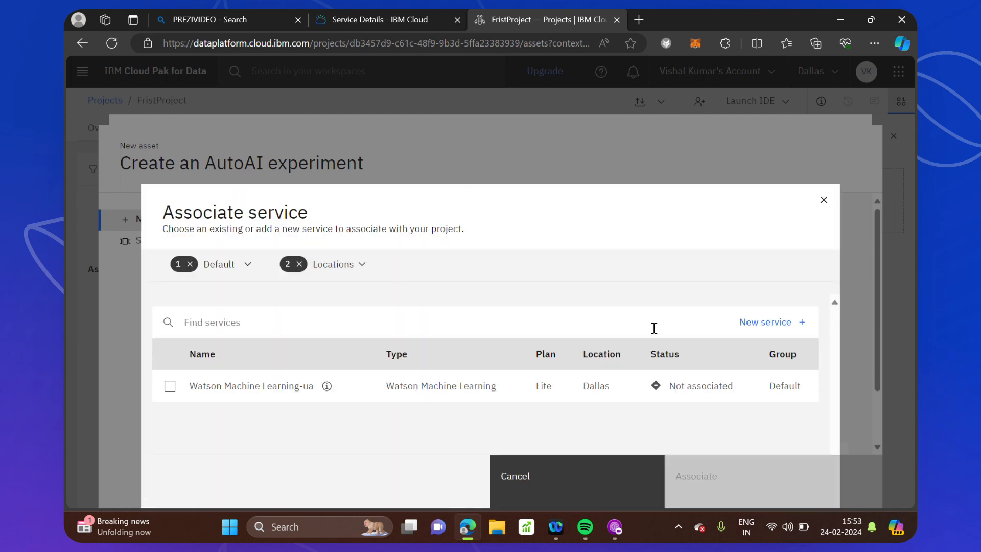
{"action": "left_click", "coordinate": [169, 387]}
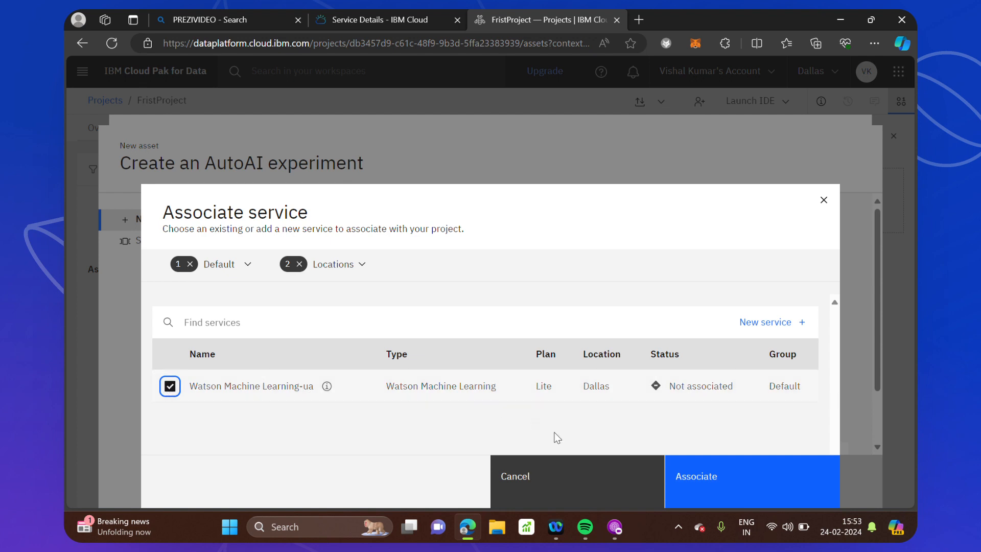
{"action": "left_click", "coordinate": [704, 488]}
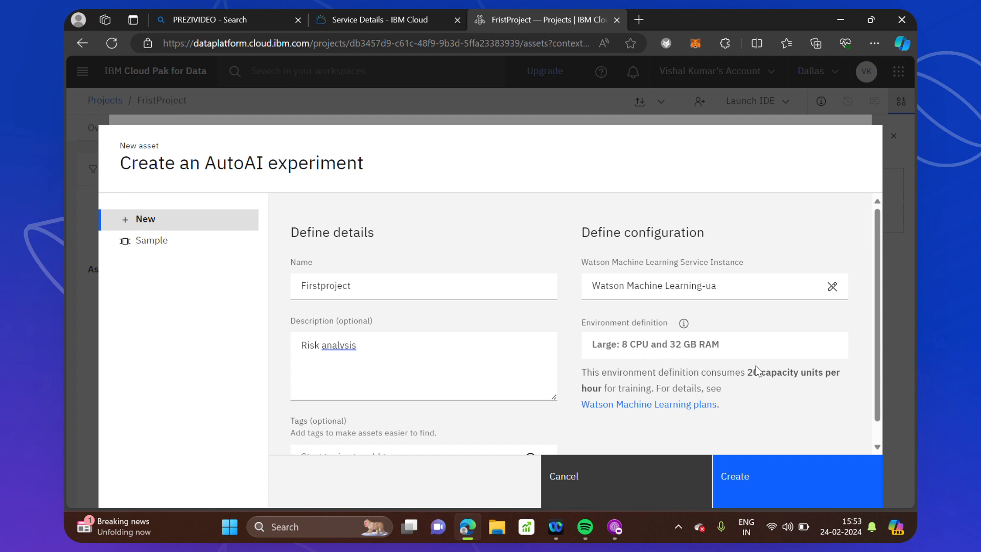
{"action": "scroll", "coordinate": [756, 370], "scroll_direction": "down", "scroll_amount": 1}
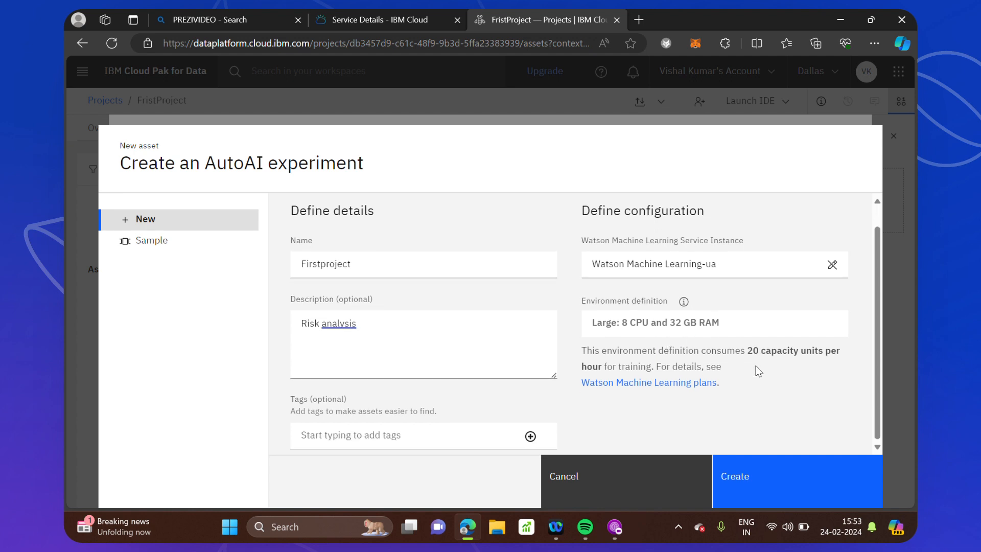
{"action": "left_click", "coordinate": [763, 484]}
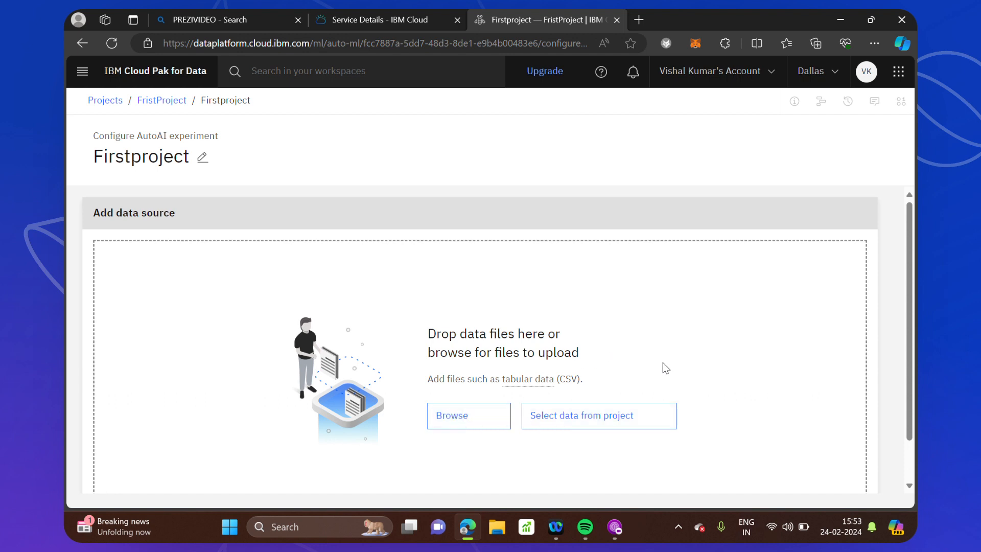
Add the project's german_credit_data_biased_training.csv data asset as the experiment's data source.
{"action": "left_click", "coordinate": [565, 419]}
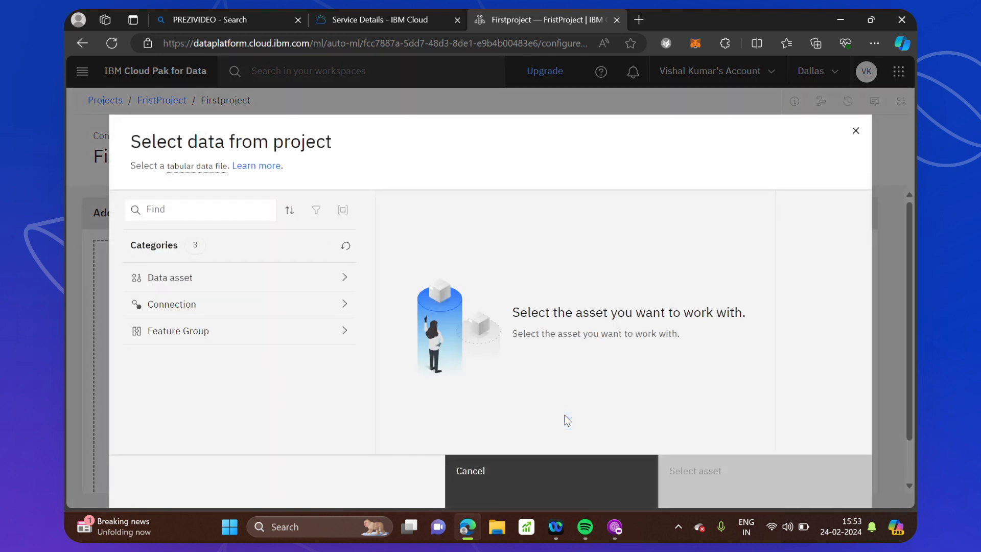
{"action": "left_click", "coordinate": [172, 282]}
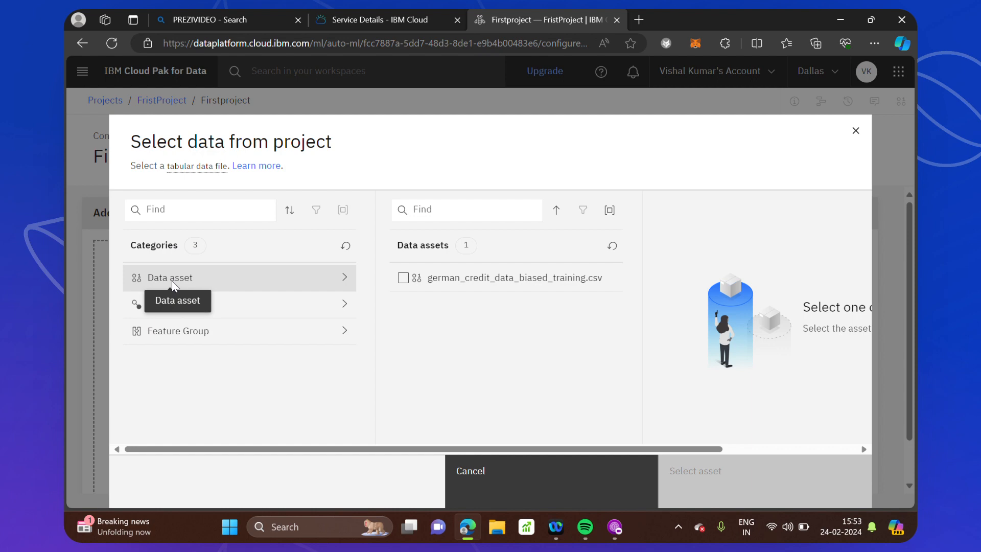
{"action": "left_click", "coordinate": [403, 278]}
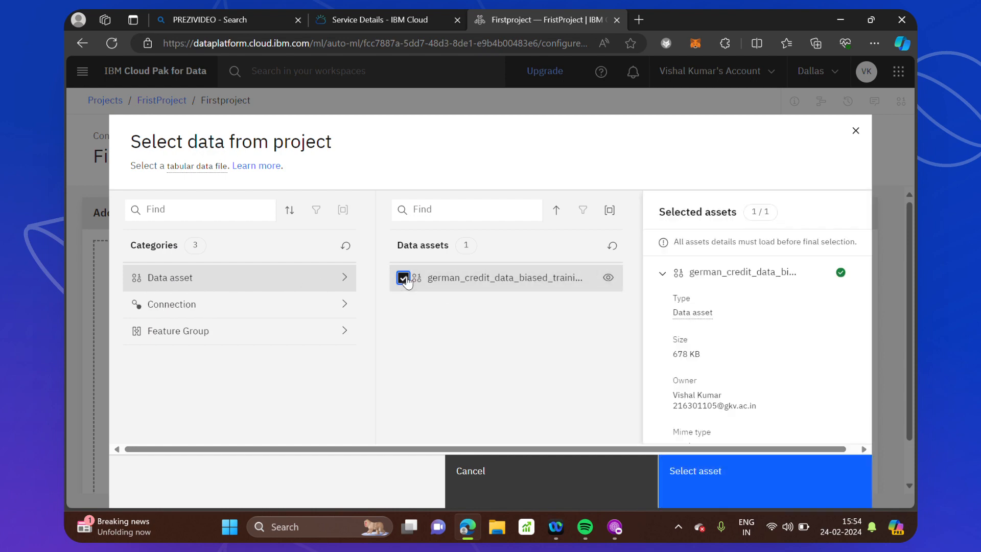
{"action": "left_click", "coordinate": [709, 487]}
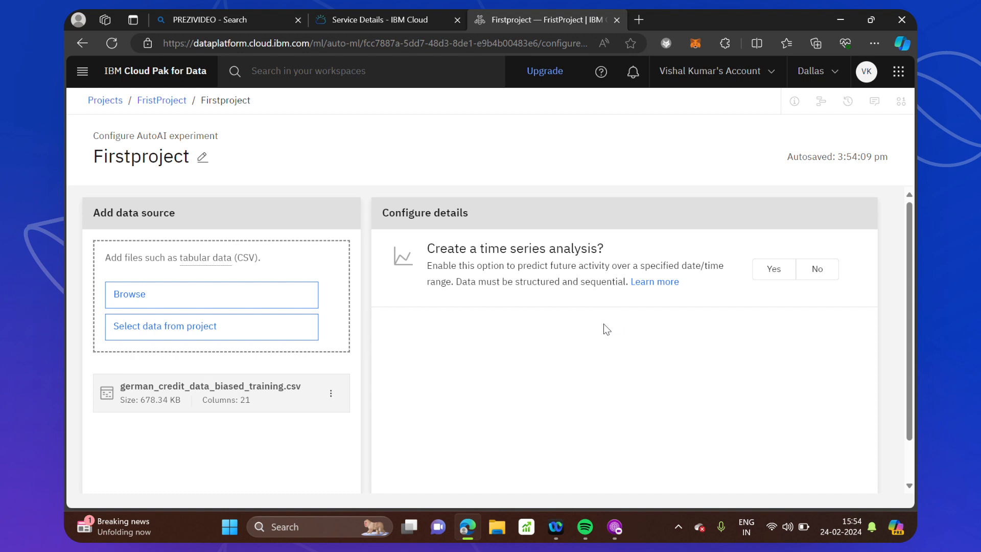
Decline the time series analysis and choose Risk as the experiment's prediction column.
{"action": "left_click", "coordinate": [817, 271]}
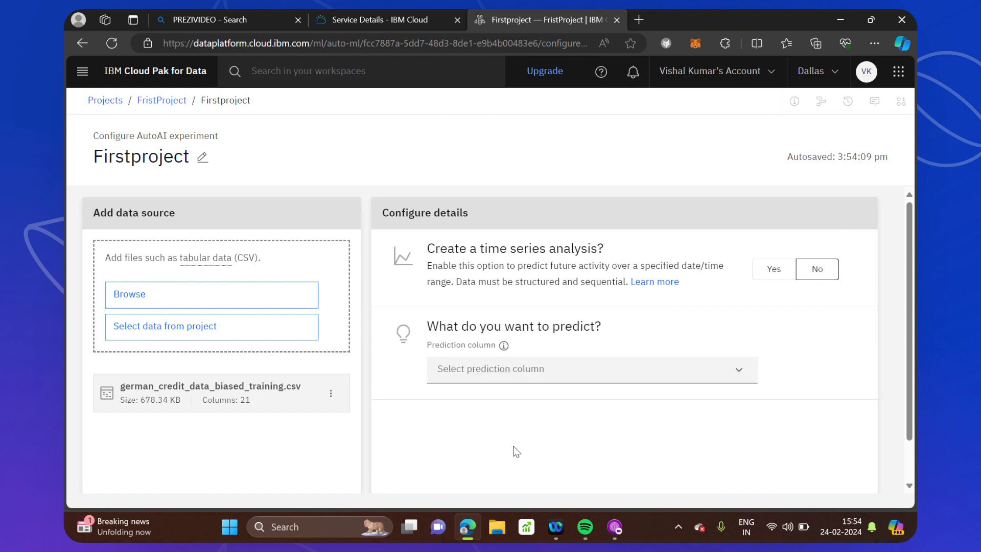
{"action": "scroll", "coordinate": [517, 454], "scroll_direction": "down", "scroll_amount": 1}
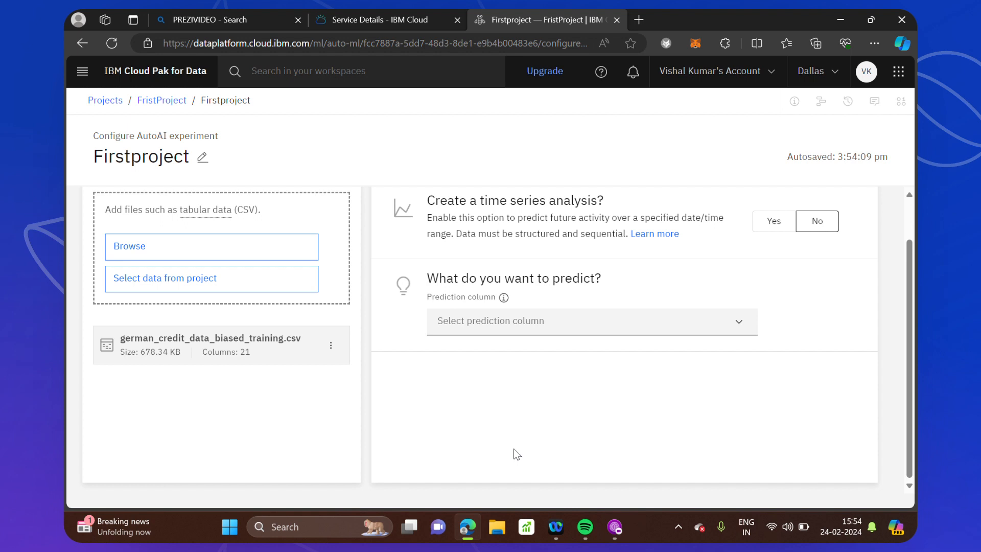
{"action": "left_click", "coordinate": [507, 325]}
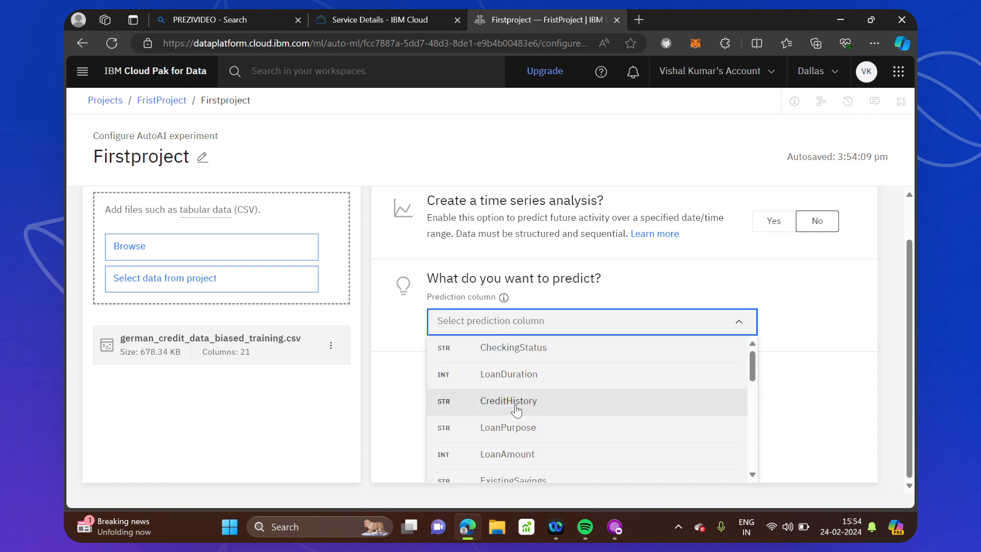
{"action": "scroll", "coordinate": [516, 409], "scroll_direction": "down", "scroll_amount": 10}
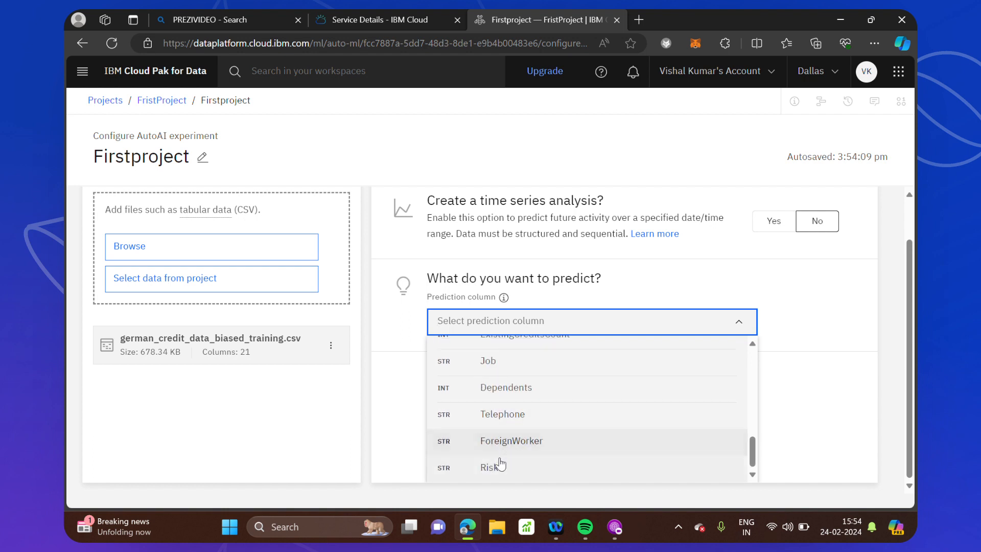
{"action": "left_click", "coordinate": [490, 469]}
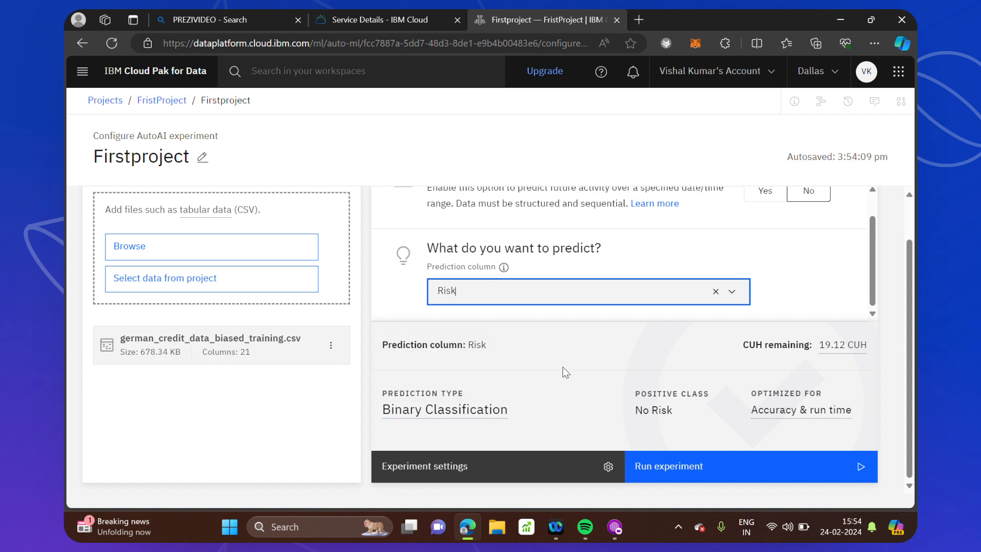
Look through the dataset columns offered for prediction, down to Risk, and close the list without changing the selection.
{"action": "left_click", "coordinate": [533, 295]}
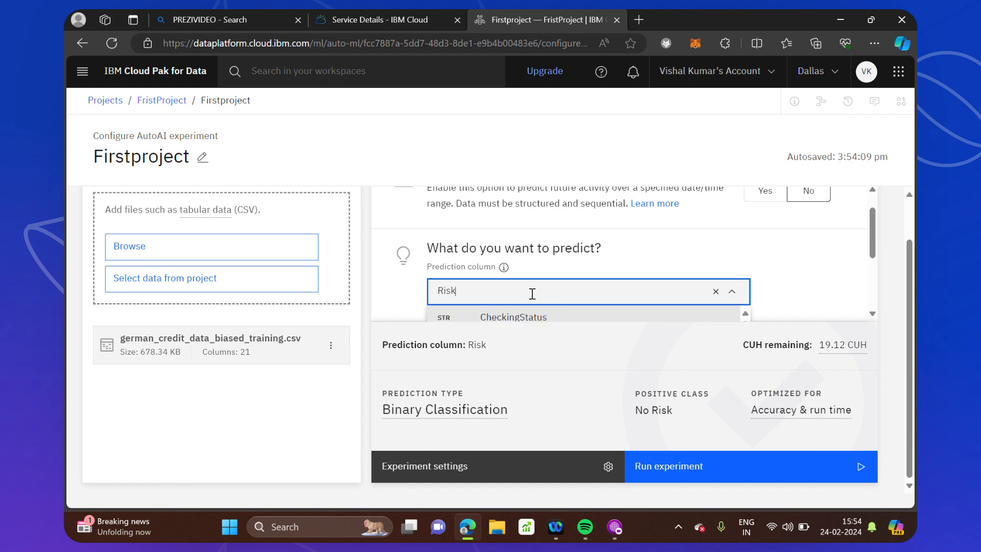
{"action": "scroll", "coordinate": [642, 319], "scroll_direction": "down", "scroll_amount": 1}
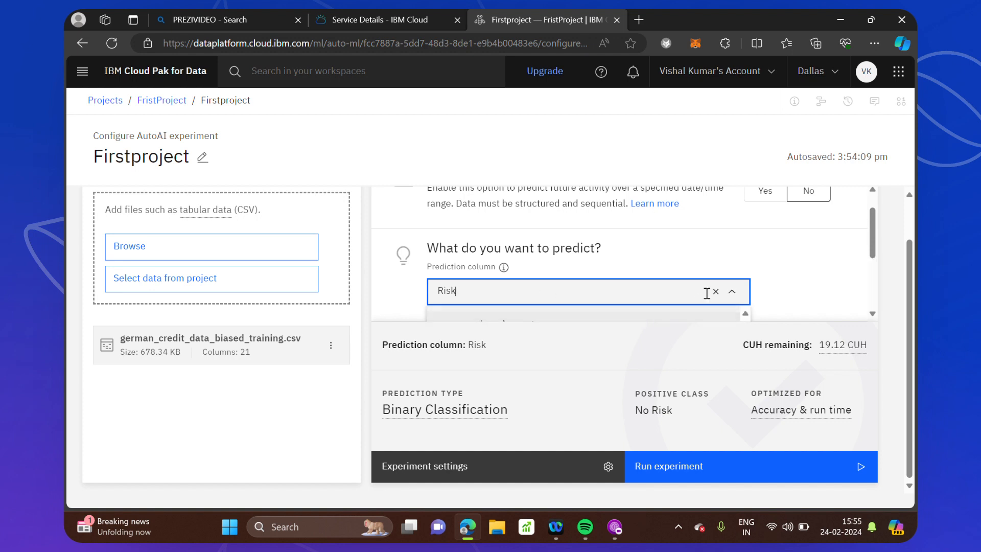
{"action": "scroll", "coordinate": [816, 275], "scroll_direction": "down", "scroll_amount": 2}
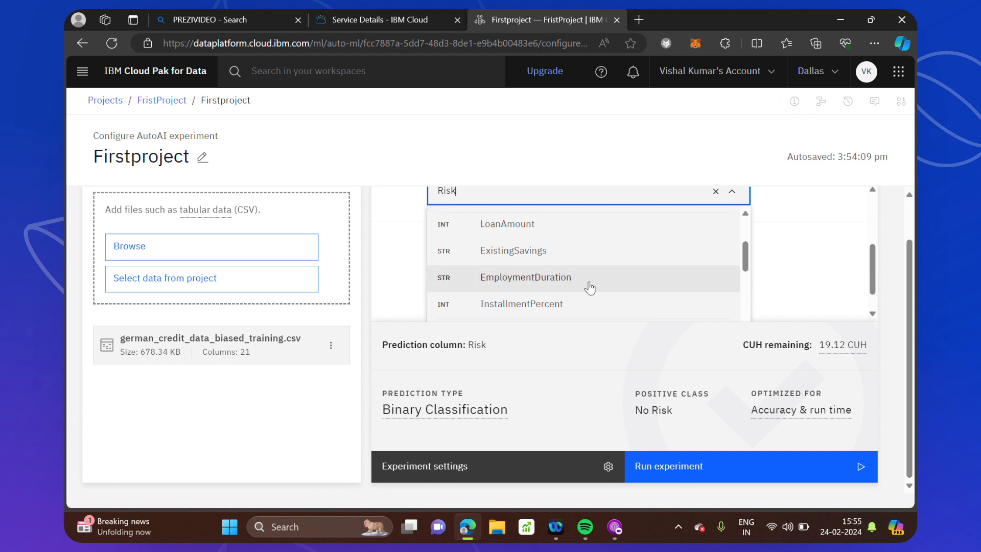
{"action": "scroll", "coordinate": [587, 289], "scroll_direction": "down", "scroll_amount": 1}
{"action": "scroll", "coordinate": [587, 289], "scroll_direction": "down", "scroll_amount": 5}
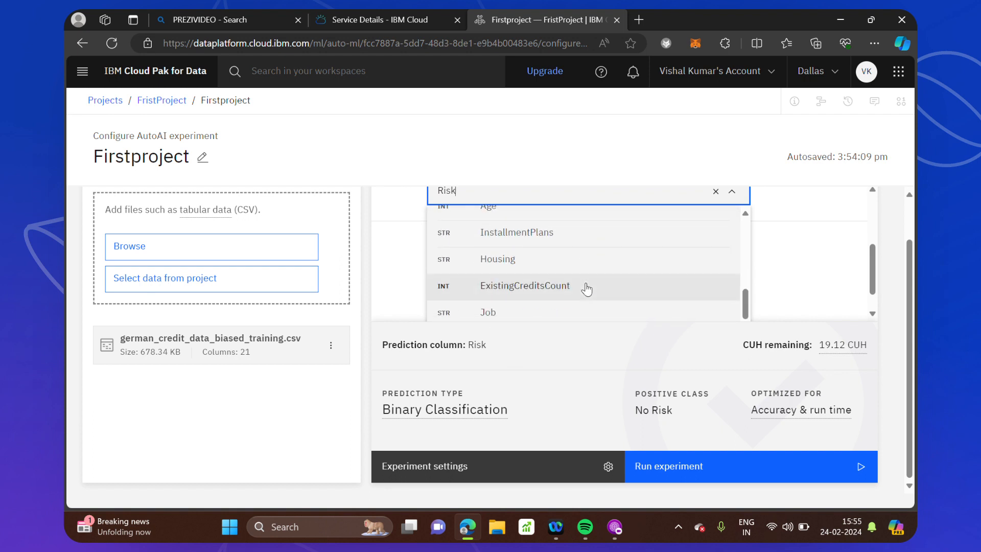
{"action": "scroll", "coordinate": [586, 289], "scroll_direction": "down", "scroll_amount": 5}
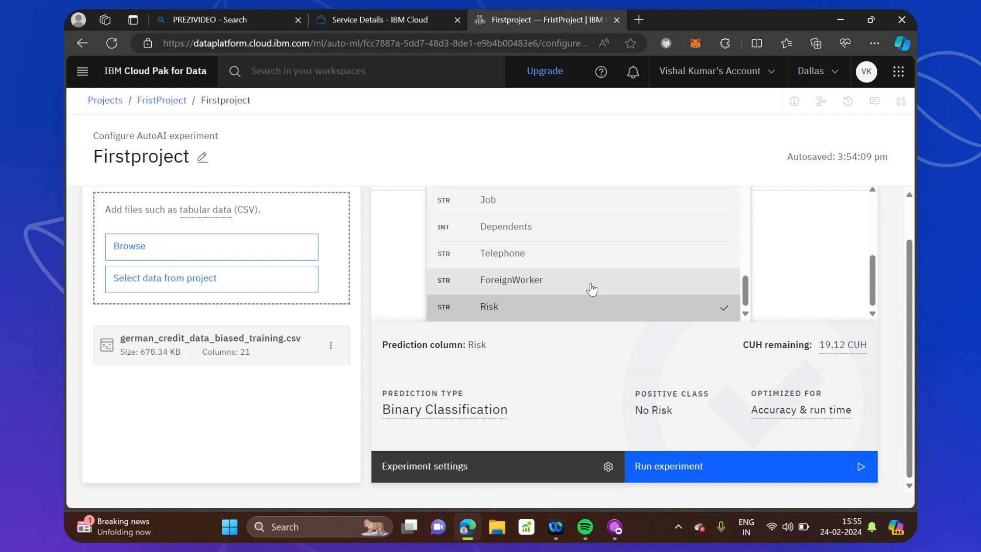
{"action": "left_click", "coordinate": [793, 241]}
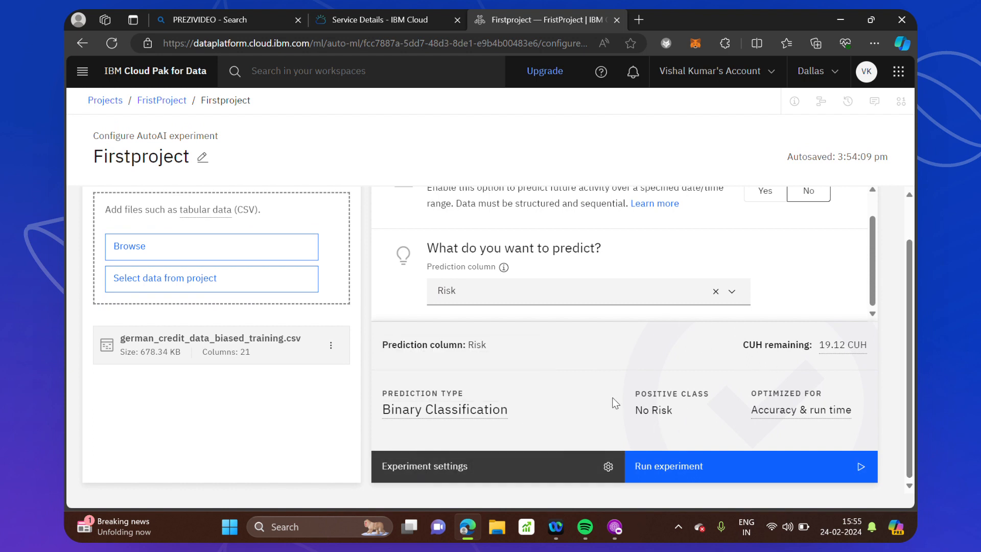
Open the experiment settings and examine the prediction type, positive class and optimized metric options.
{"action": "left_click", "coordinate": [439, 468]}
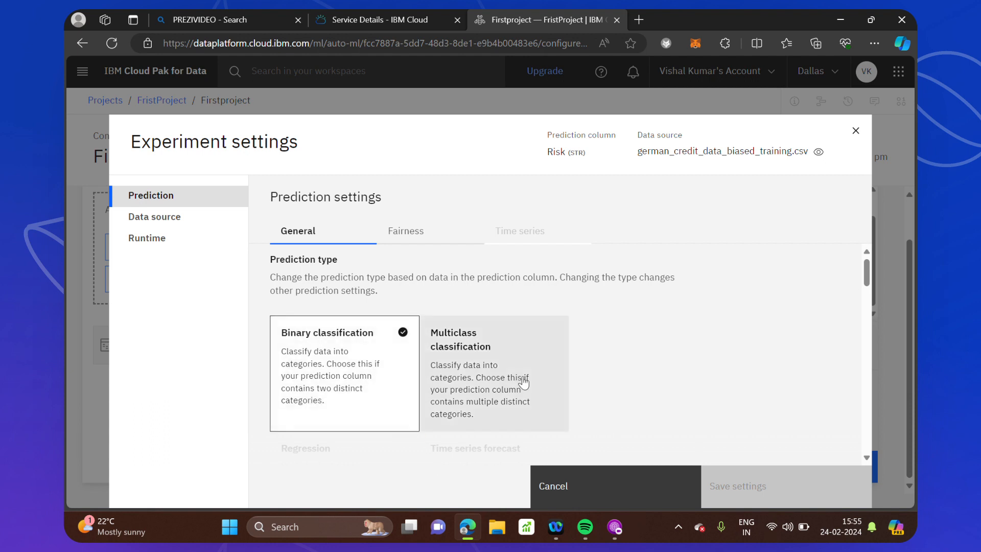
{"action": "scroll", "coordinate": [389, 413], "scroll_direction": "down", "scroll_amount": 2}
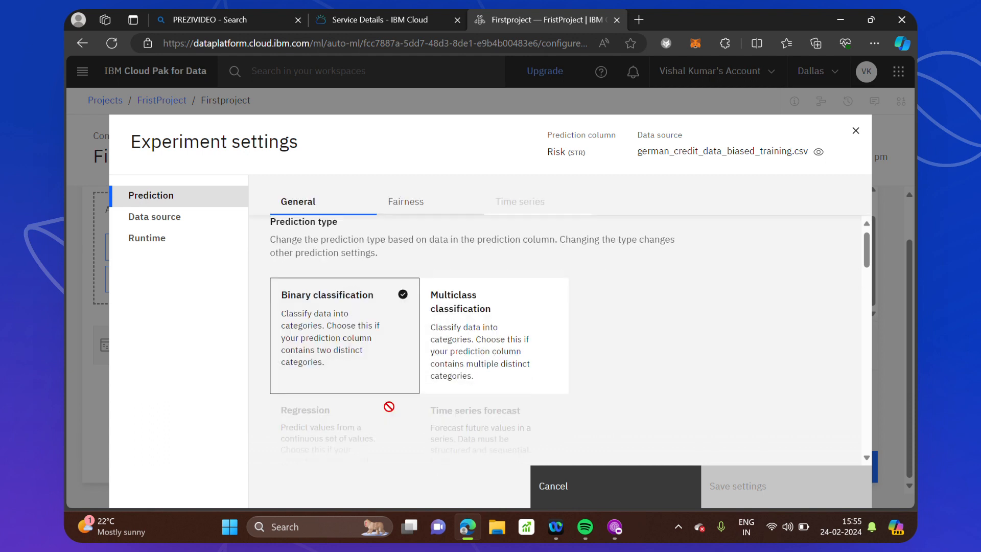
{"action": "scroll", "coordinate": [389, 407], "scroll_direction": "down", "scroll_amount": 4}
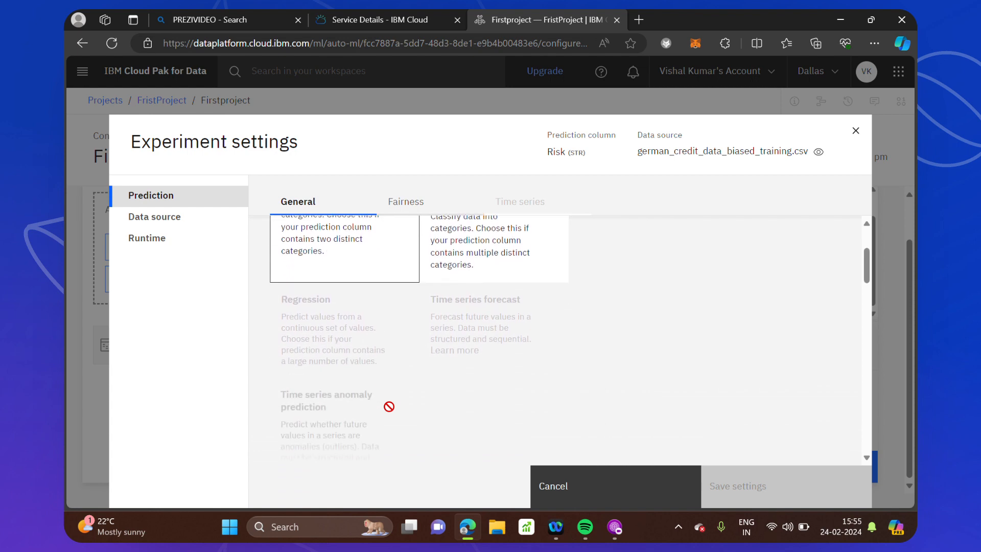
{"action": "scroll", "coordinate": [390, 407], "scroll_direction": "up", "scroll_amount": 5}
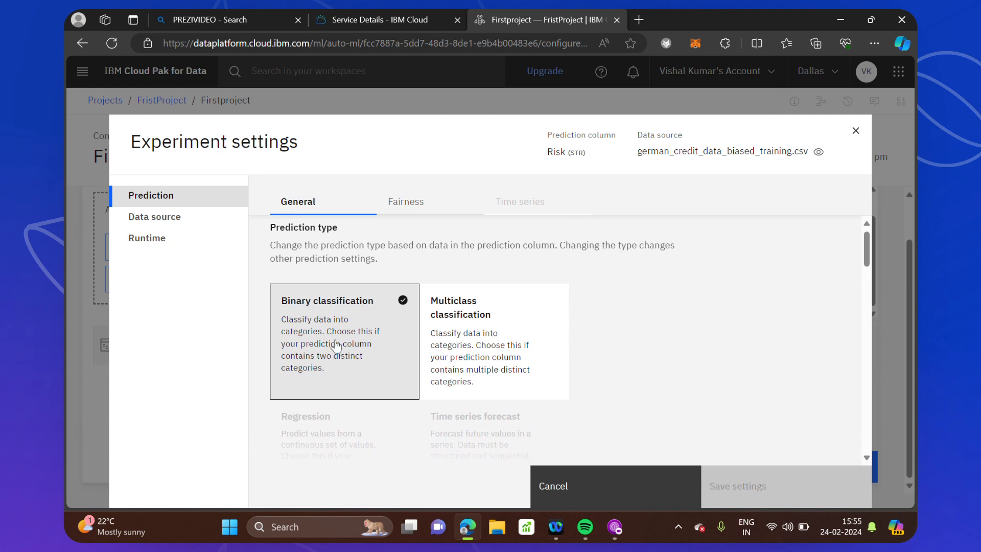
{"action": "scroll", "coordinate": [346, 348], "scroll_direction": "down", "scroll_amount": 4}
{"action": "scroll", "coordinate": [344, 346], "scroll_direction": "down", "scroll_amount": 4}
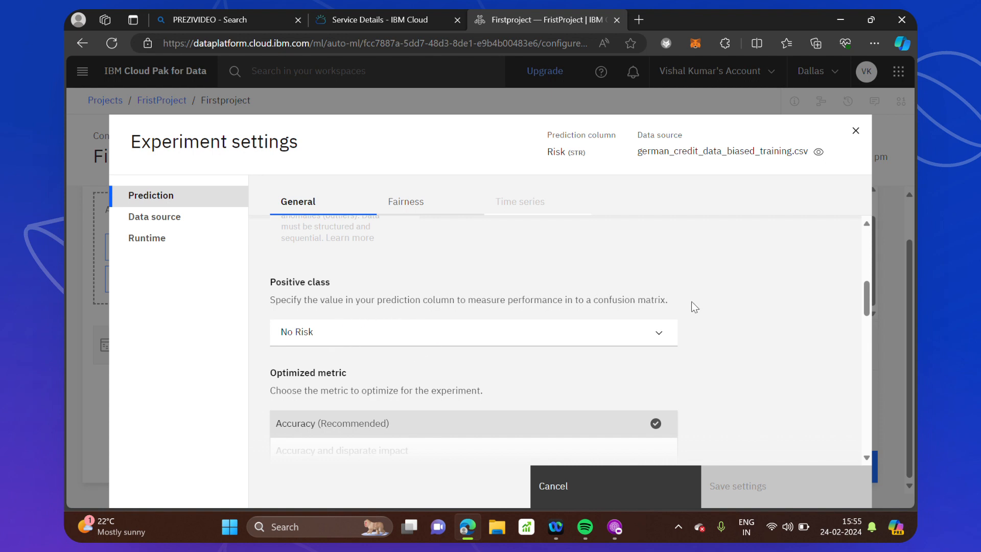
{"action": "scroll", "coordinate": [707, 310], "scroll_direction": "down", "scroll_amount": 1}
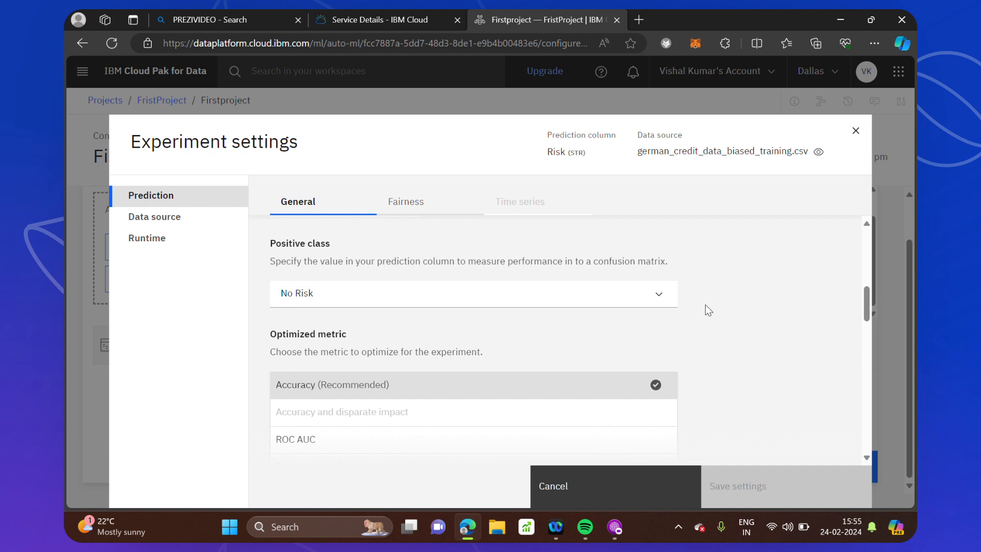
{"action": "scroll", "coordinate": [705, 309], "scroll_direction": "down", "scroll_amount": 1}
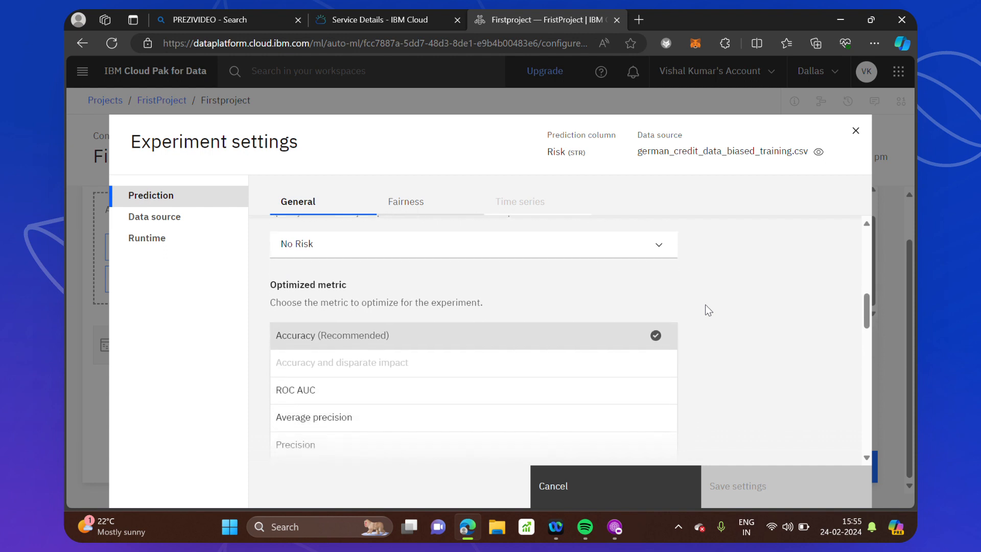
{"action": "mouse_move", "coordinate": [429, 350]}
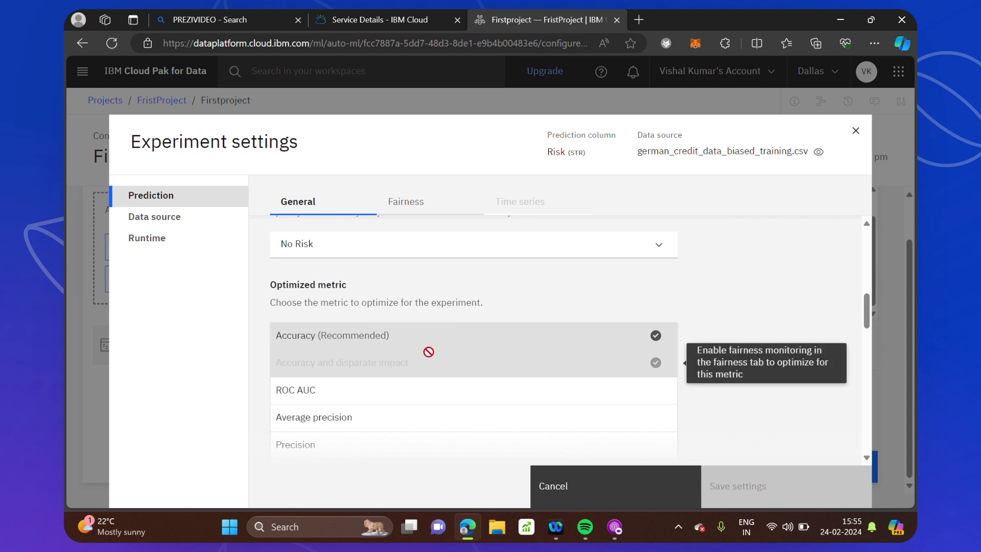
{"action": "scroll", "coordinate": [428, 351], "scroll_direction": "down", "scroll_amount": 1}
{"action": "scroll", "coordinate": [428, 351], "scroll_direction": "down", "scroll_amount": 1}
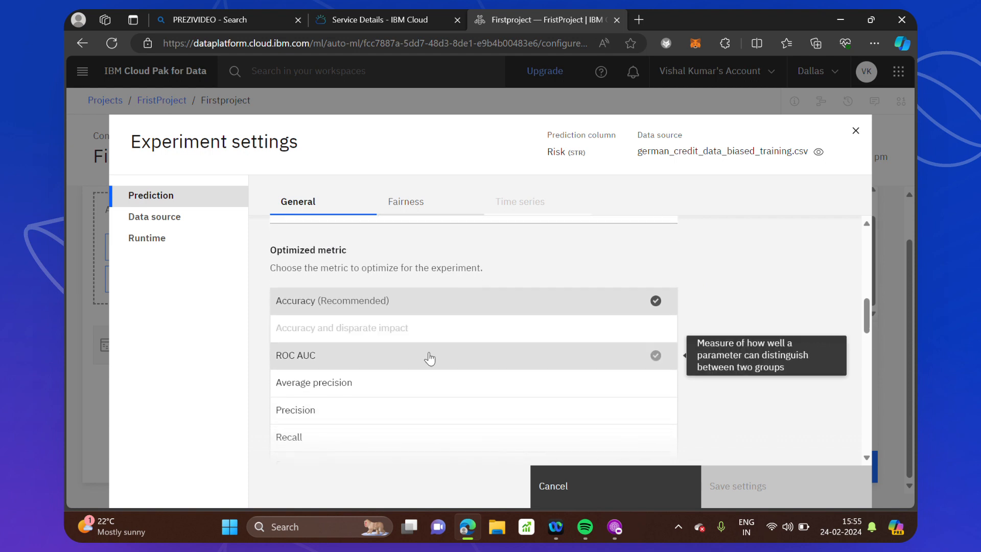
{"action": "mouse_move", "coordinate": [281, 307]}
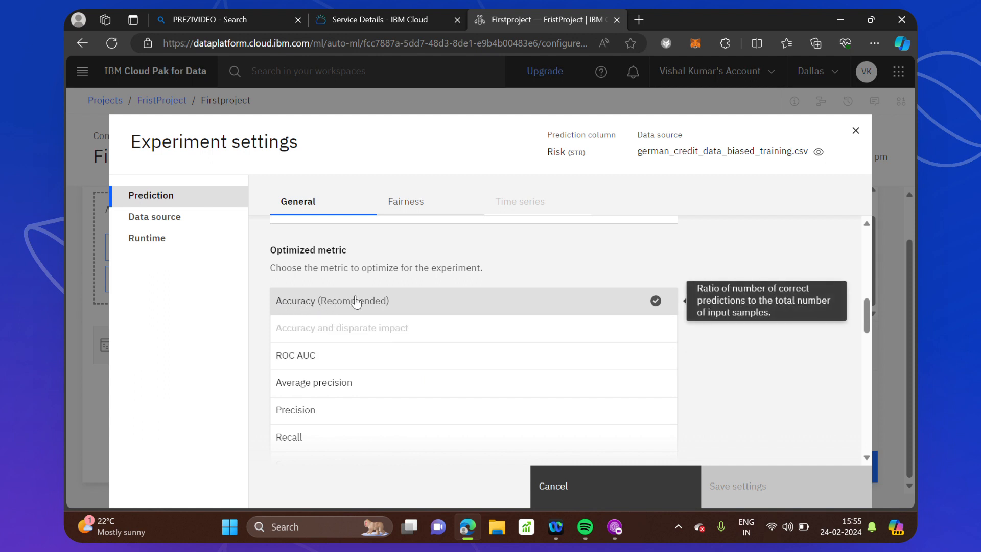
Try ROC AUC and Precision as the optimized metric, and return to the recommended Accuracy.
{"action": "left_click", "coordinate": [421, 305]}
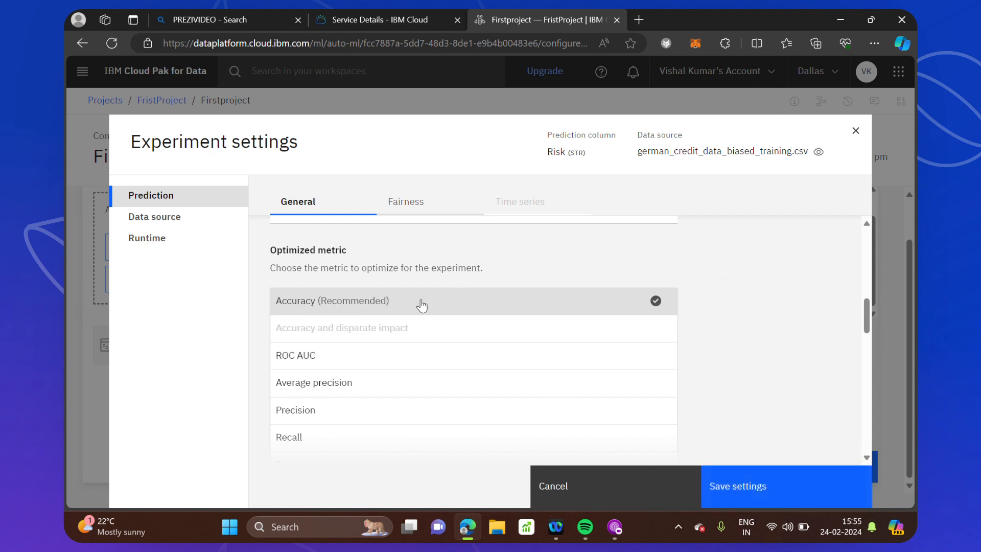
{"action": "left_click", "coordinate": [295, 363]}
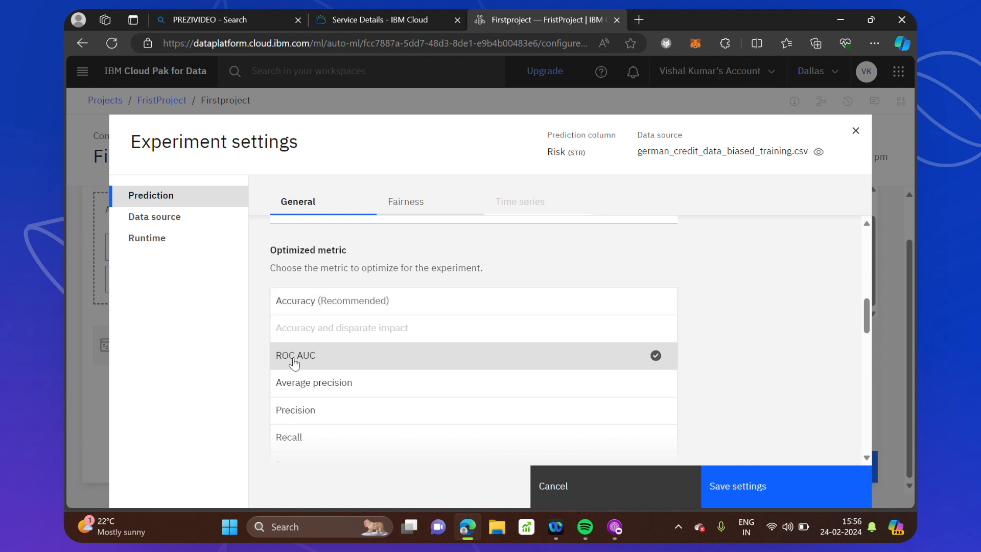
{"action": "left_click", "coordinate": [294, 411]}
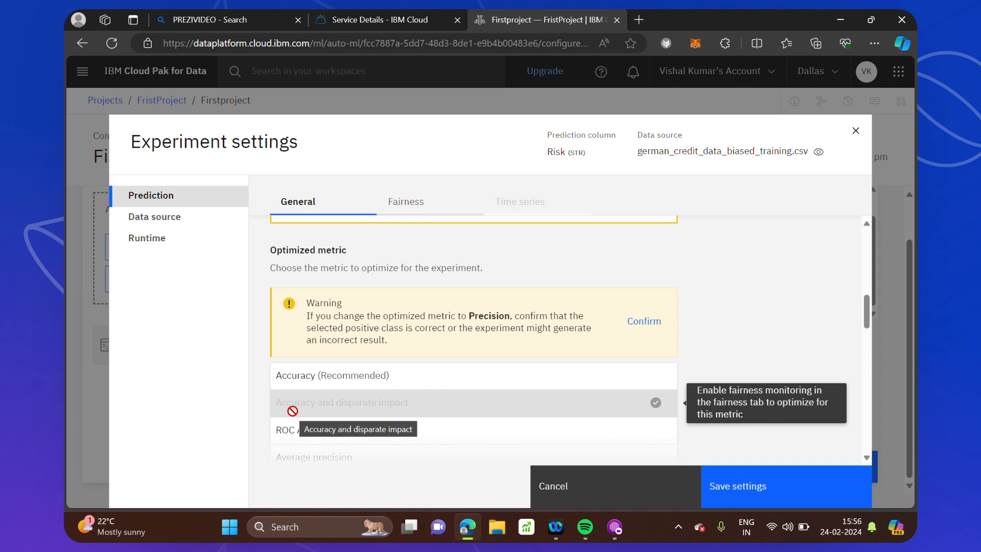
{"action": "left_click", "coordinate": [295, 378]}
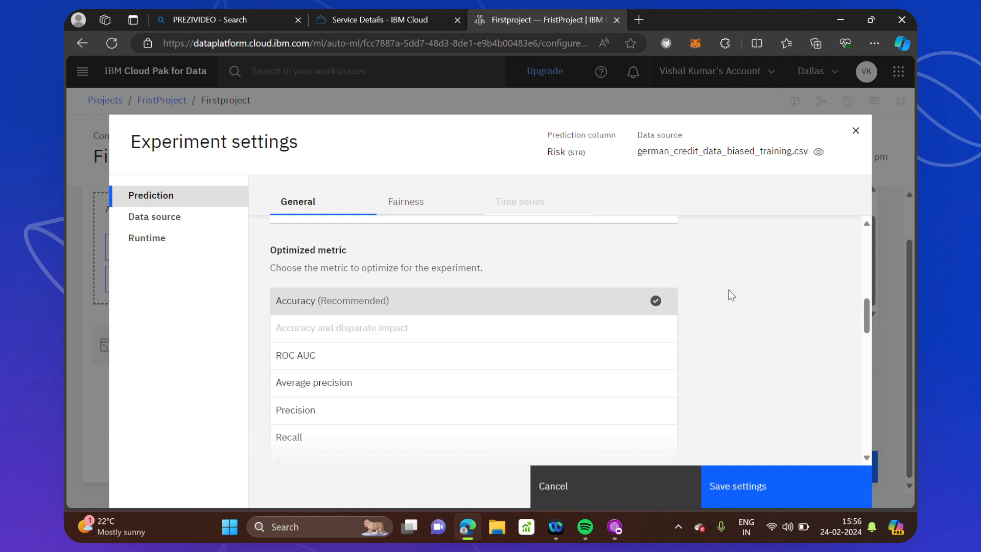
Include the Gradient Boosting Classifier among the algorithms the experiment considers.
{"action": "scroll", "coordinate": [734, 335], "scroll_direction": "down", "scroll_amount": 3}
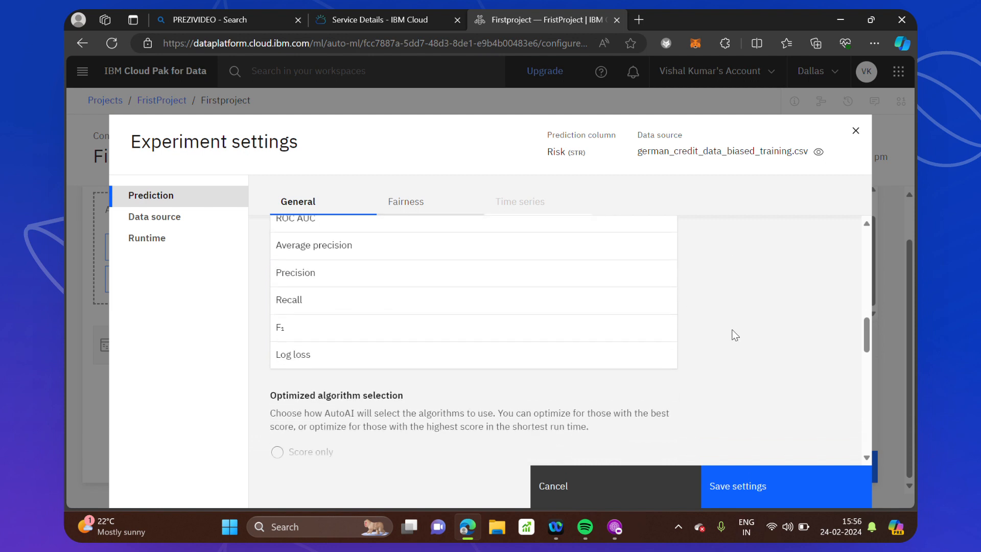
{"action": "scroll", "coordinate": [735, 335], "scroll_direction": "down", "scroll_amount": 2}
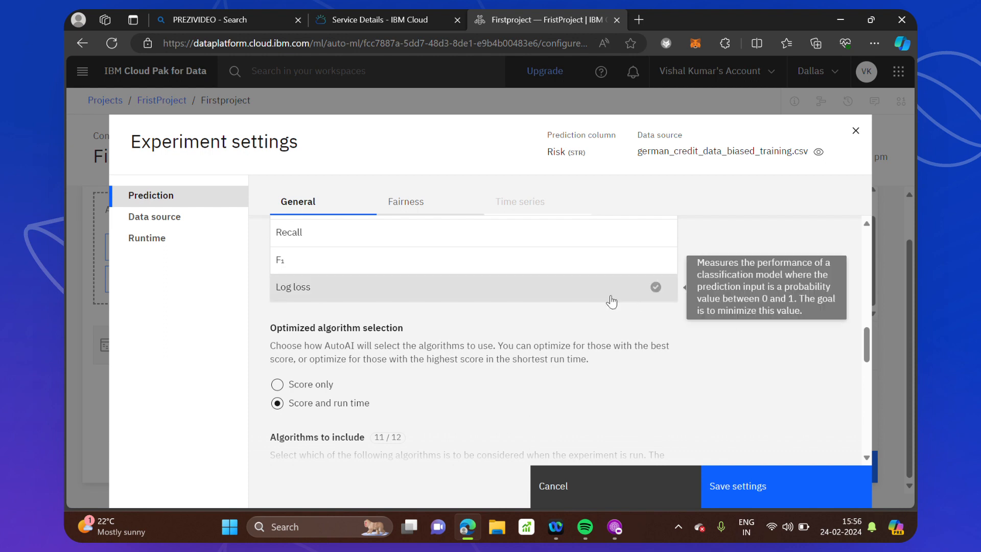
{"action": "scroll", "coordinate": [526, 285], "scroll_direction": "up", "scroll_amount": 4}
{"action": "scroll", "coordinate": [527, 288], "scroll_direction": "down", "scroll_amount": 4}
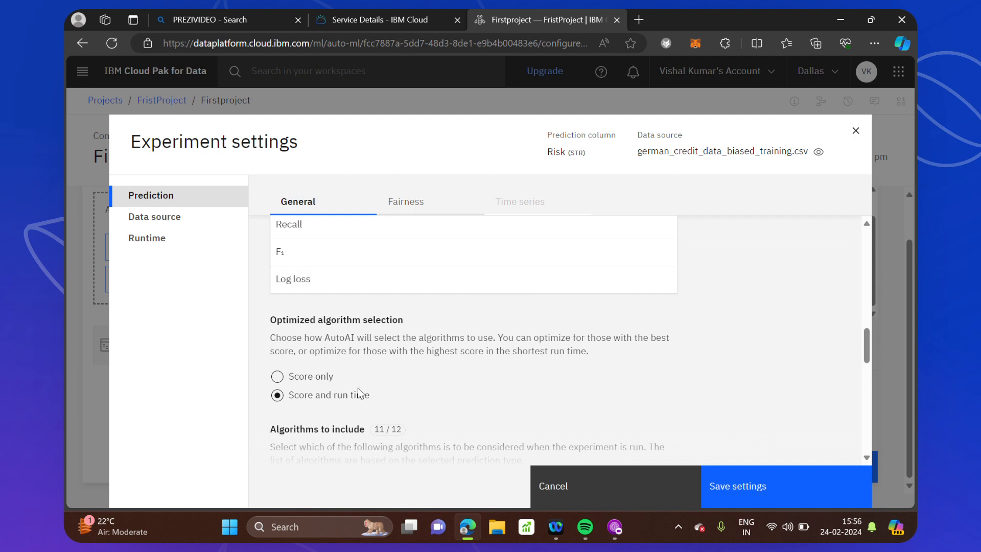
{"action": "scroll", "coordinate": [420, 379], "scroll_direction": "down", "scroll_amount": 1}
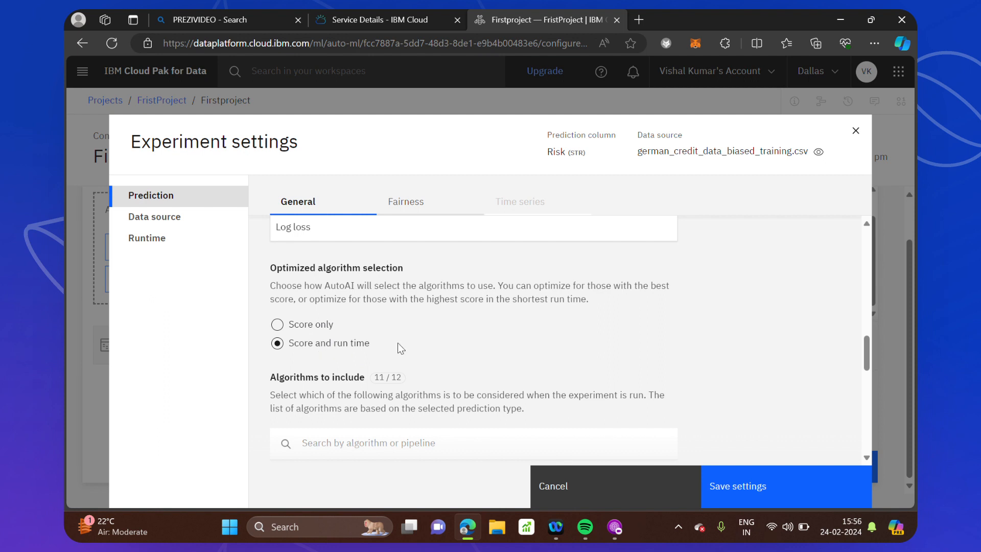
{"action": "scroll", "coordinate": [398, 343], "scroll_direction": "down", "scroll_amount": 3}
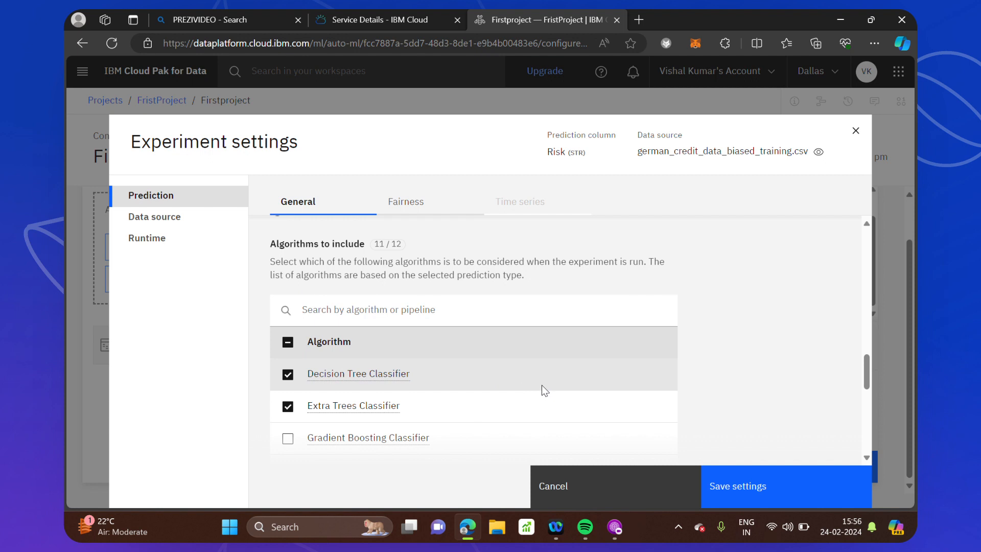
{"action": "scroll", "coordinate": [541, 384], "scroll_direction": "down", "scroll_amount": 3}
{"action": "scroll", "coordinate": [543, 391], "scroll_direction": "down", "scroll_amount": 6}
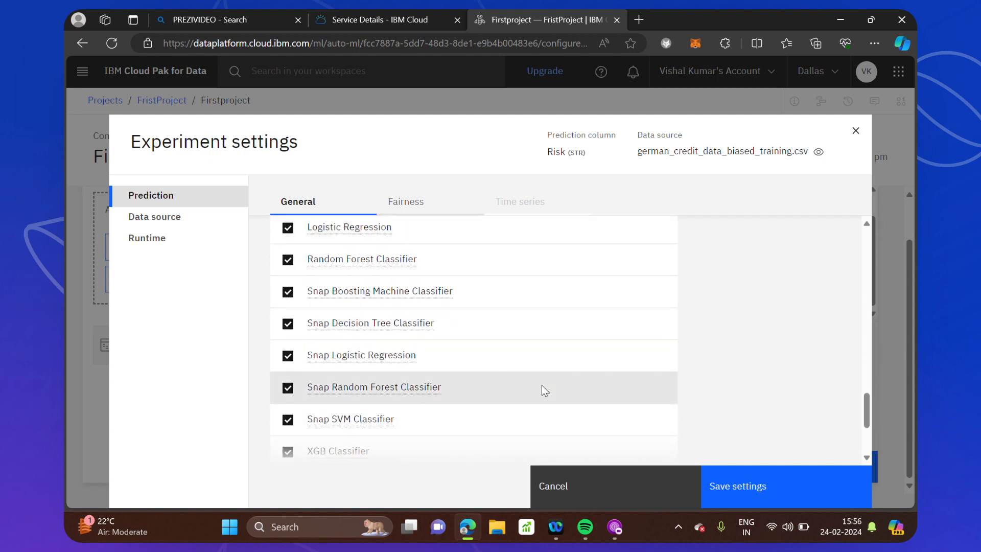
{"action": "scroll", "coordinate": [542, 384], "scroll_direction": "up", "scroll_amount": 10}
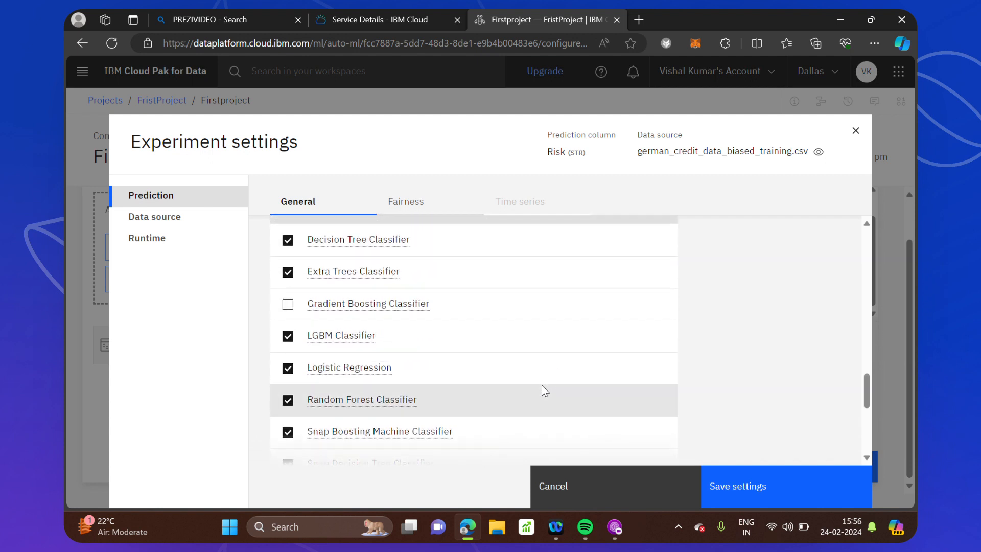
{"action": "scroll", "coordinate": [542, 384], "scroll_direction": "down", "scroll_amount": 3}
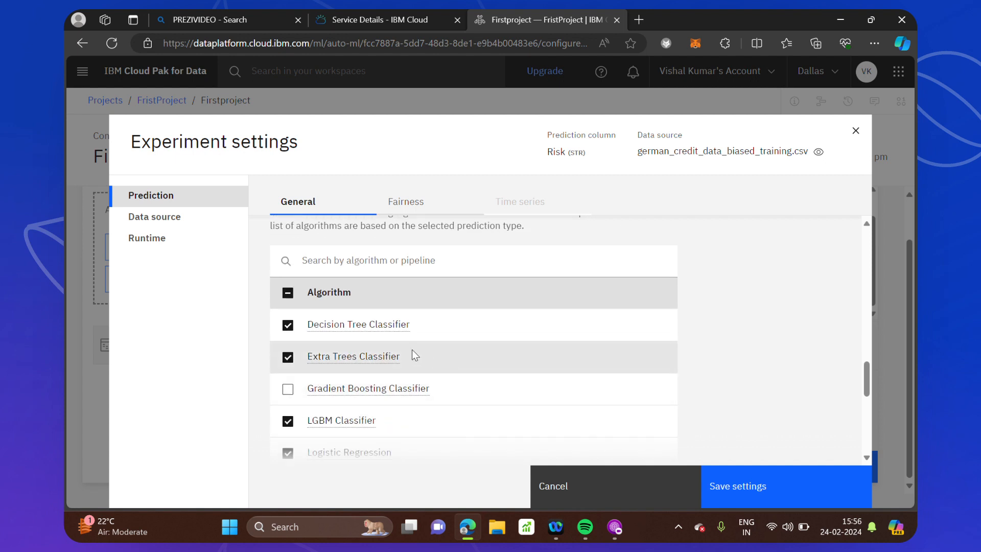
{"action": "left_click", "coordinate": [288, 390]}
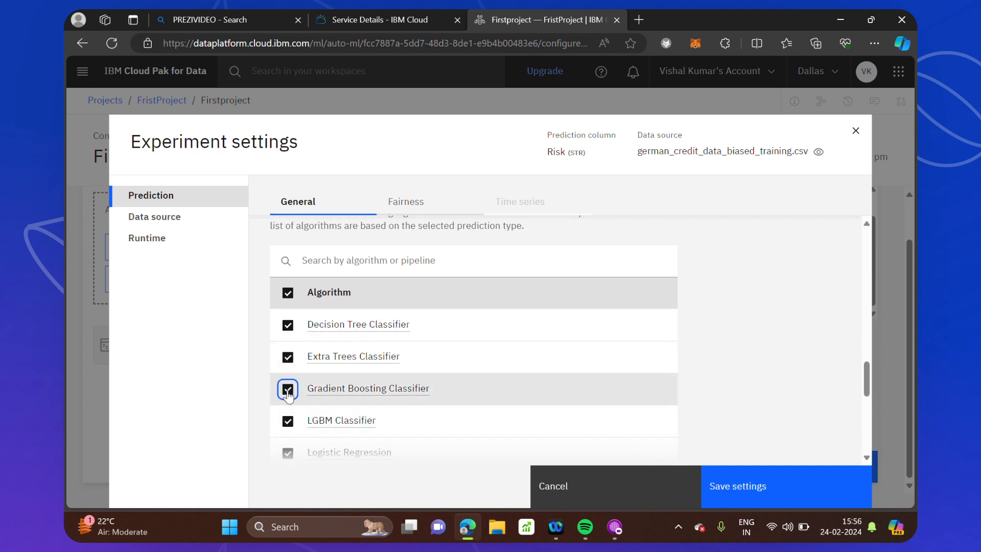
{"action": "scroll", "coordinate": [287, 393], "scroll_direction": "up", "scroll_amount": 3}
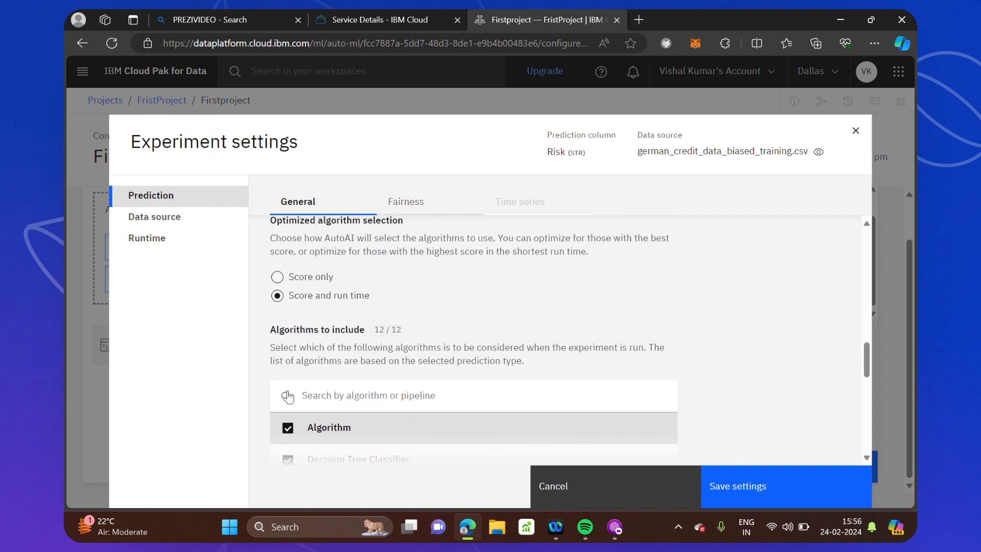
Set the number of top algorithms to use for creating model pipelines to 3.
{"action": "scroll", "coordinate": [288, 395], "scroll_direction": "down", "scroll_amount": 5}
{"action": "scroll", "coordinate": [288, 394], "scroll_direction": "down", "scroll_amount": 6}
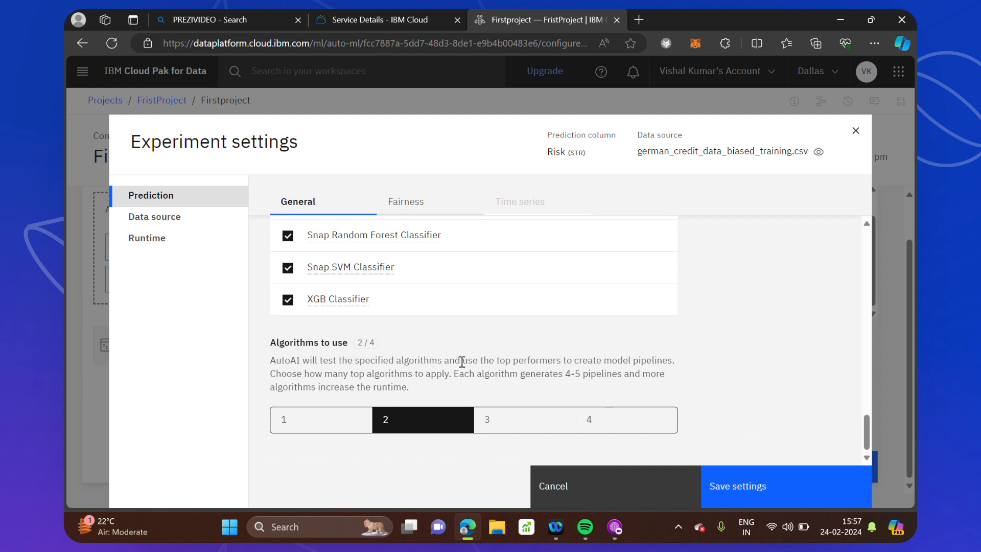
{"action": "scroll", "coordinate": [452, 360], "scroll_direction": "up", "scroll_amount": 2}
{"action": "scroll", "coordinate": [451, 360], "scroll_direction": "down", "scroll_amount": 2}
{"action": "scroll", "coordinate": [451, 360], "scroll_direction": "up", "scroll_amount": 3}
{"action": "scroll", "coordinate": [450, 356], "scroll_direction": "up", "scroll_amount": 6}
{"action": "scroll", "coordinate": [450, 357], "scroll_direction": "down", "scroll_amount": 9}
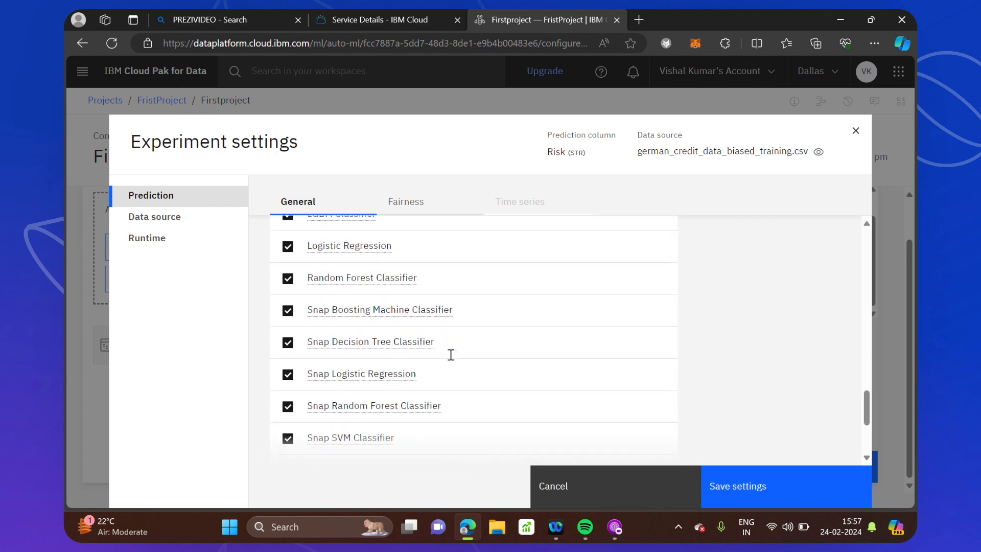
{"action": "left_click", "coordinate": [495, 431]}
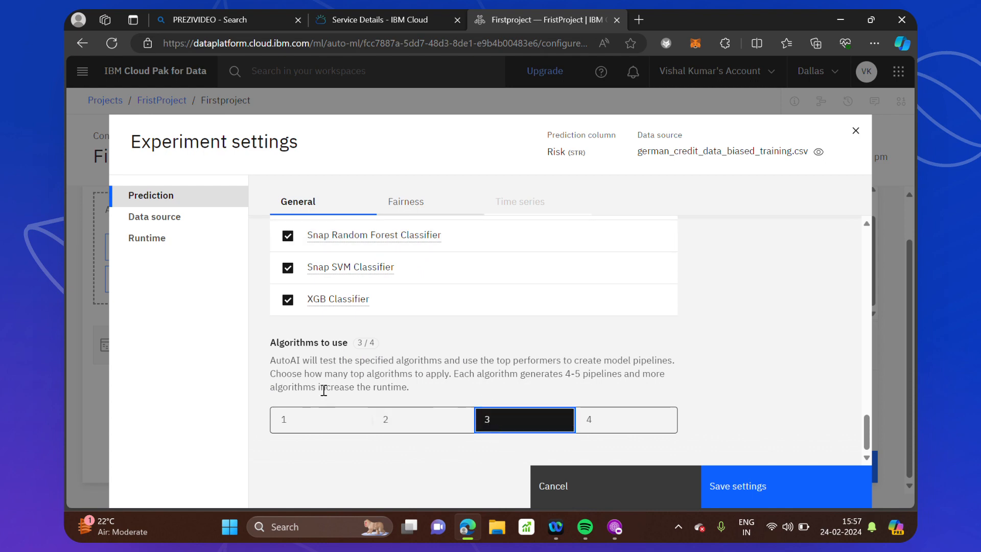
{"action": "scroll", "coordinate": [323, 390], "scroll_direction": "up", "scroll_amount": 10}
{"action": "scroll", "coordinate": [323, 390], "scroll_direction": "down", "scroll_amount": 5}
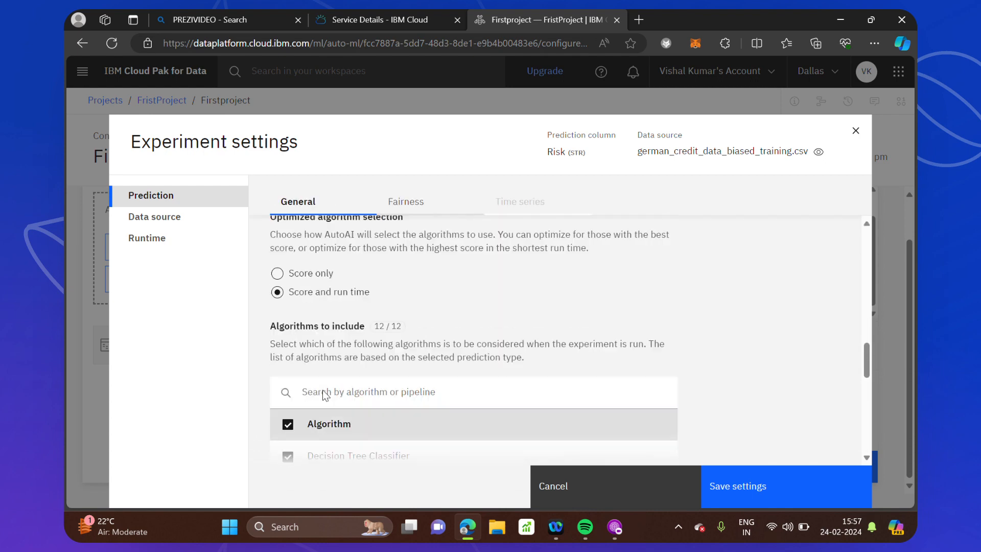
{"action": "scroll", "coordinate": [323, 391], "scroll_direction": "down", "scroll_amount": 8}
{"action": "scroll", "coordinate": [323, 391], "scroll_direction": "up", "scroll_amount": 10}
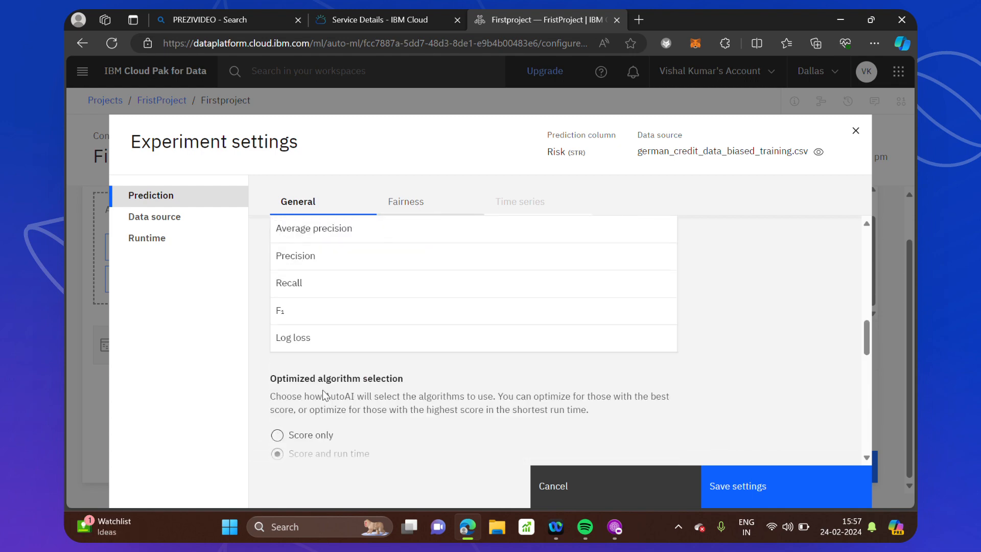
Check the fairness evaluation option in the prediction settings, and return to the general prediction settings.
{"action": "scroll", "coordinate": [323, 390], "scroll_direction": "up", "scroll_amount": 8}
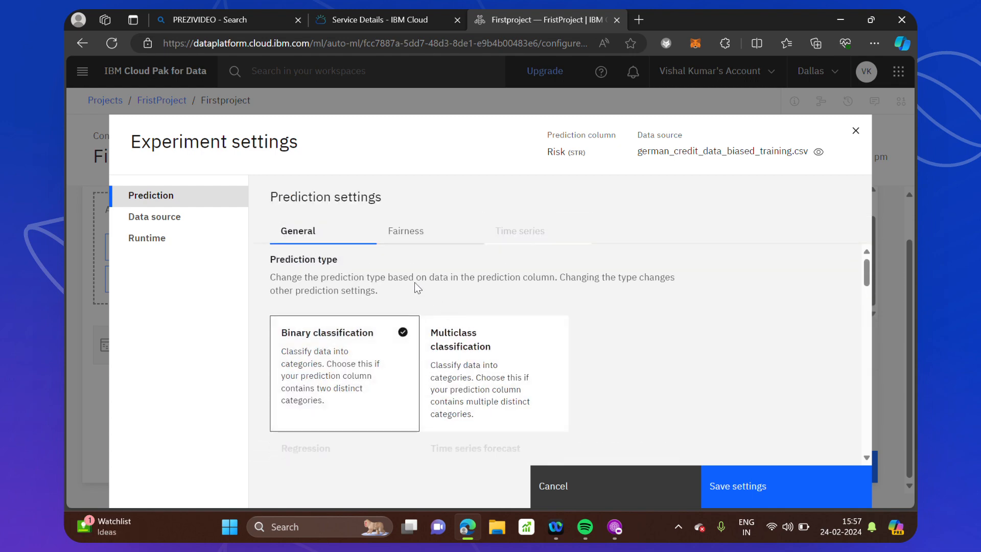
{"action": "left_click", "coordinate": [399, 229]}
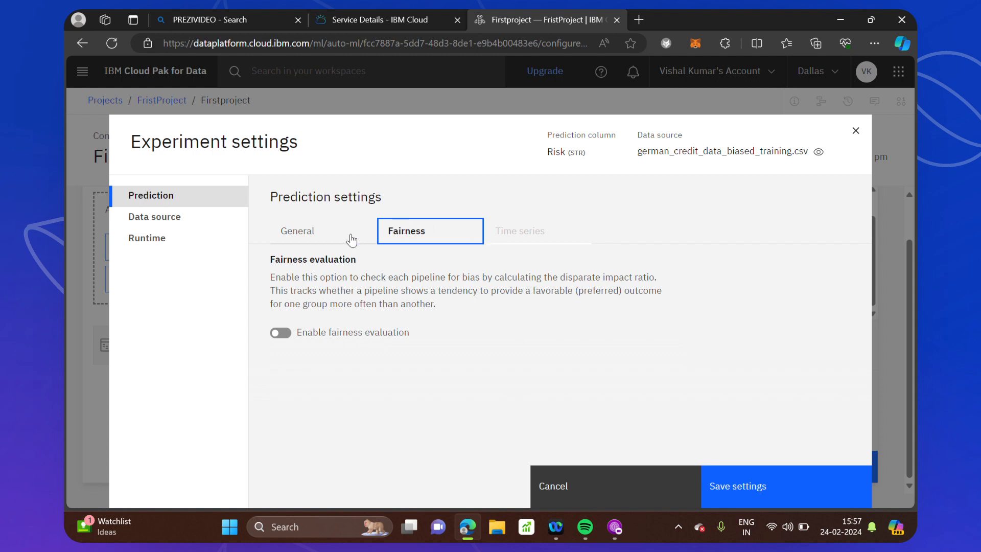
{"action": "left_click", "coordinate": [305, 235]}
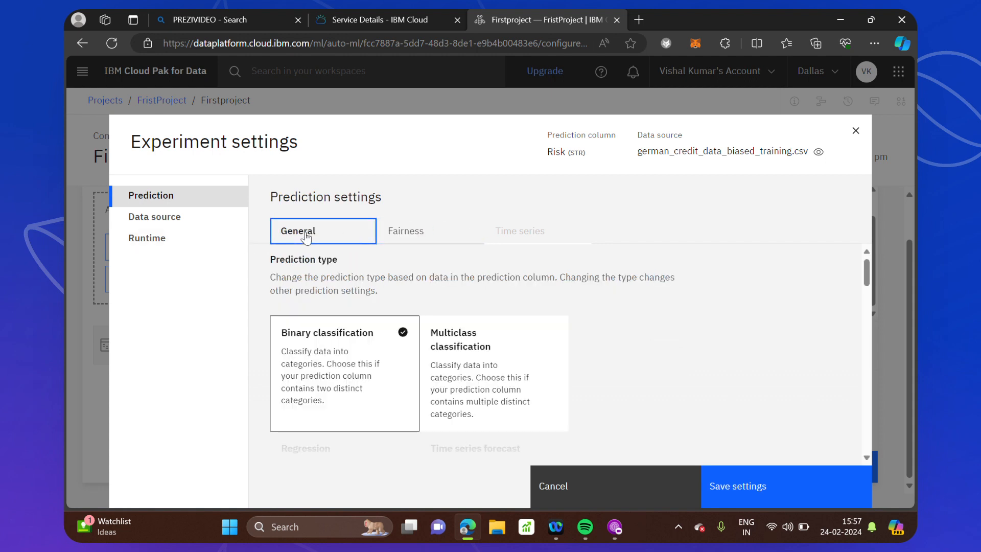
In the data source settings, set feature refinement to Remove if it improves model quality.
{"action": "left_click", "coordinate": [154, 222]}
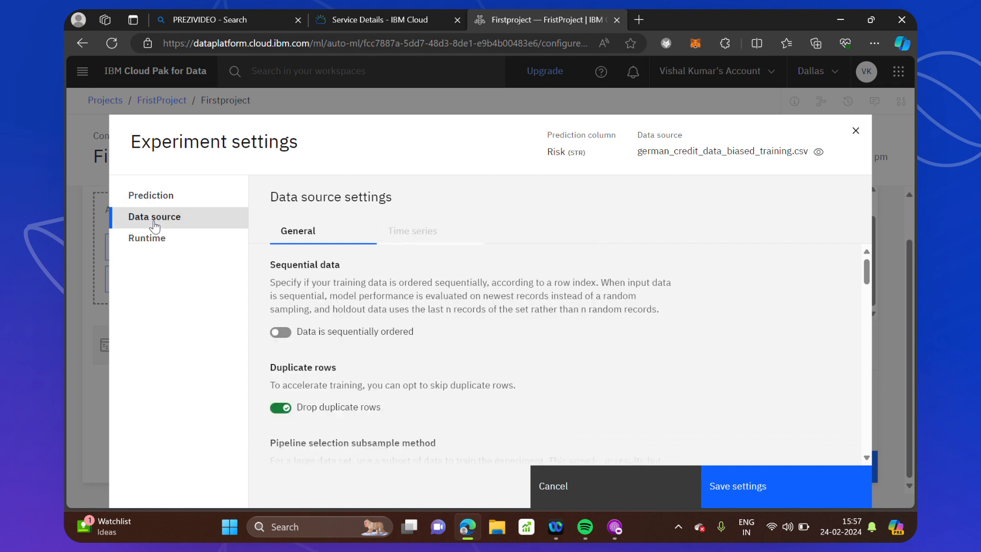
{"action": "scroll", "coordinate": [470, 384], "scroll_direction": "down", "scroll_amount": 2}
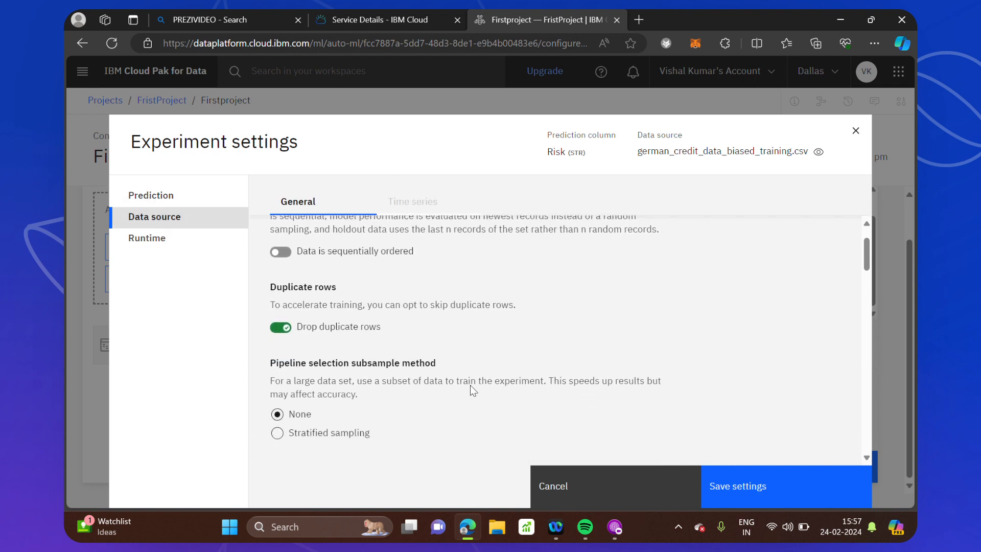
{"action": "scroll", "coordinate": [470, 385], "scroll_direction": "up", "scroll_amount": 2}
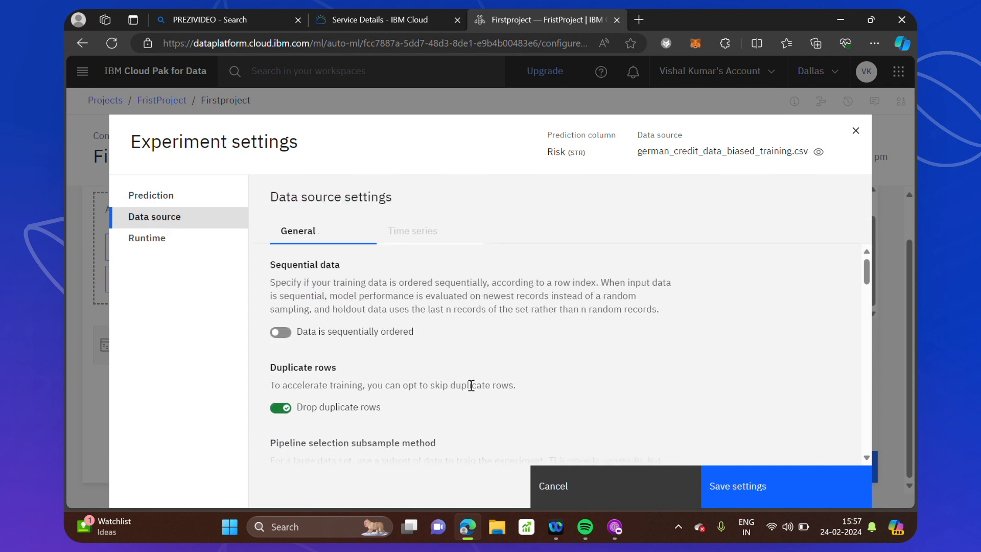
{"action": "scroll", "coordinate": [470, 385], "scroll_direction": "down", "scroll_amount": 2}
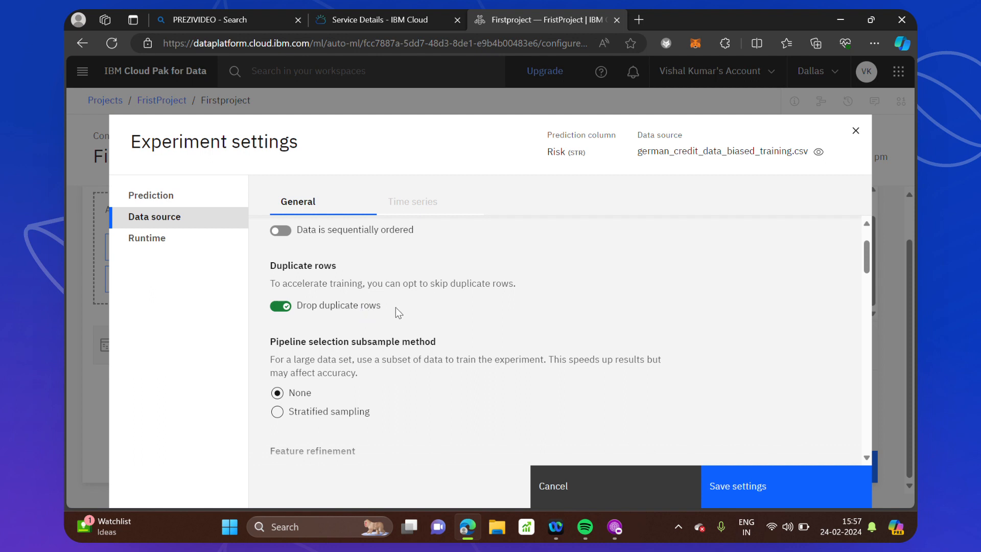
{"action": "scroll", "coordinate": [395, 308], "scroll_direction": "down", "scroll_amount": 2}
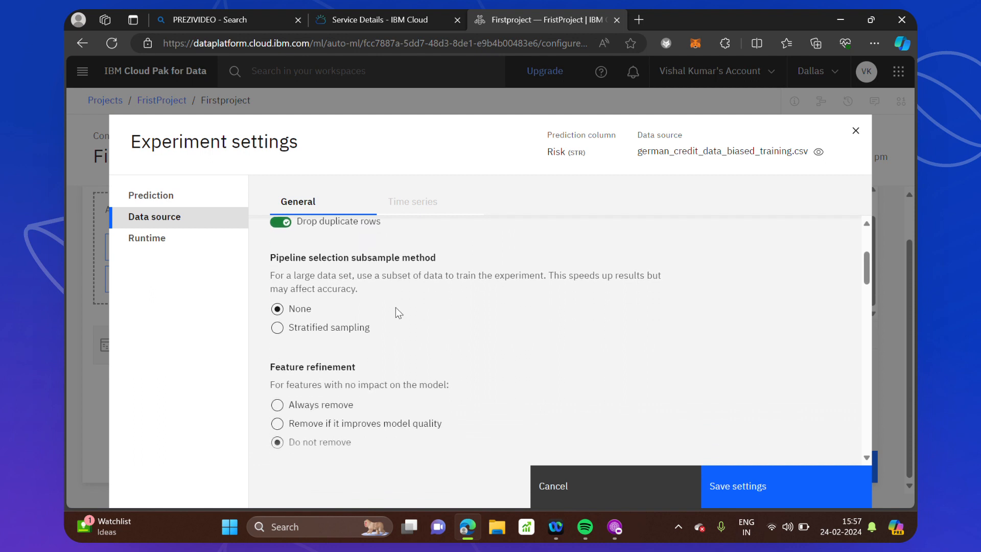
{"action": "scroll", "coordinate": [396, 308], "scroll_direction": "down", "scroll_amount": 1}
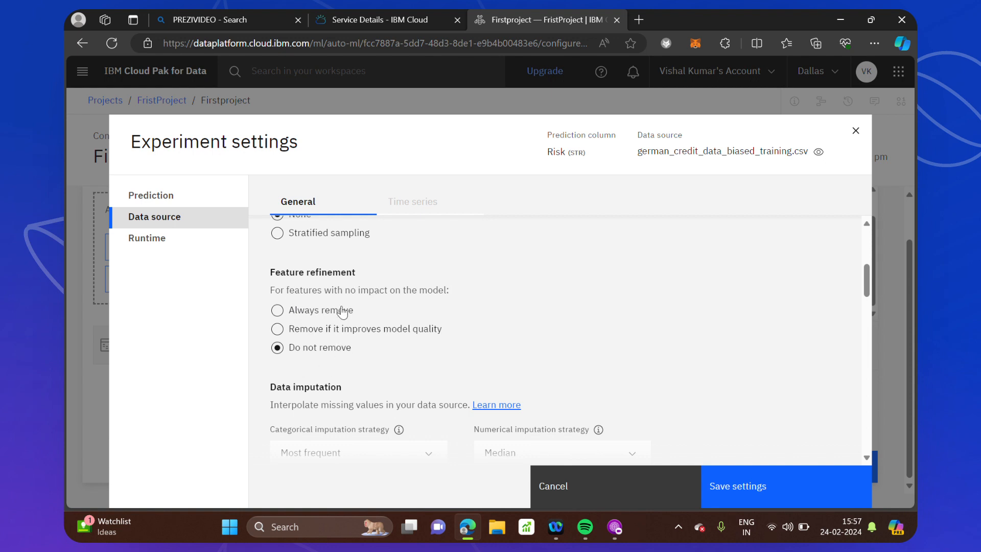
{"action": "left_click", "coordinate": [278, 329]}
Examine the data imputation, text feature engineering, final training data set and outlier handling settings.
{"action": "scroll", "coordinate": [280, 333], "scroll_direction": "down", "scroll_amount": 2}
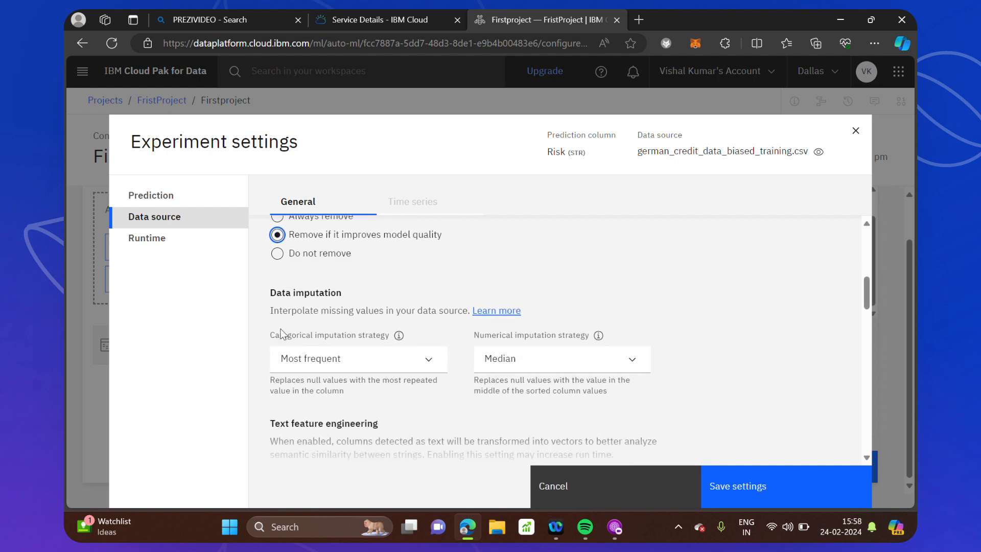
{"action": "scroll", "coordinate": [369, 378], "scroll_direction": "down", "scroll_amount": 3}
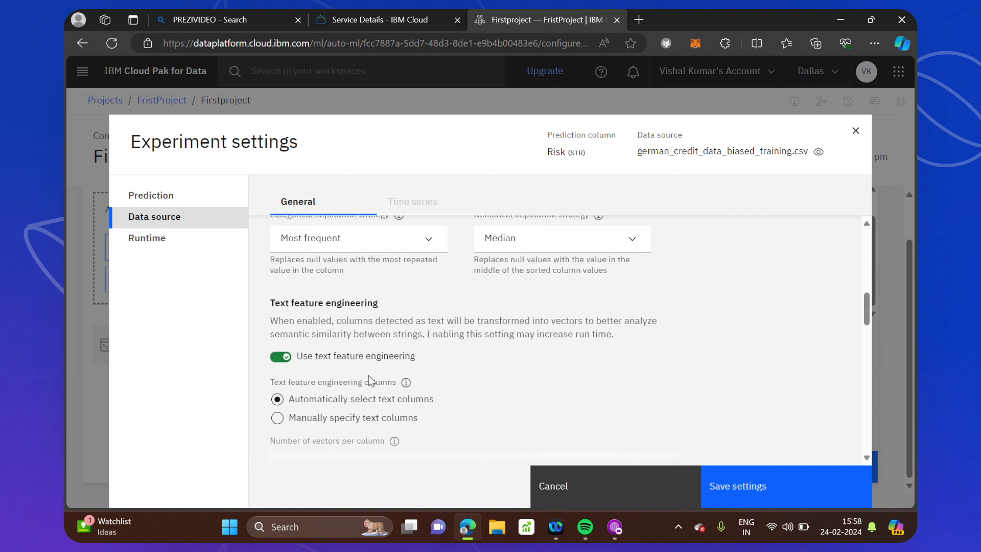
{"action": "scroll", "coordinate": [369, 381], "scroll_direction": "down", "scroll_amount": 2}
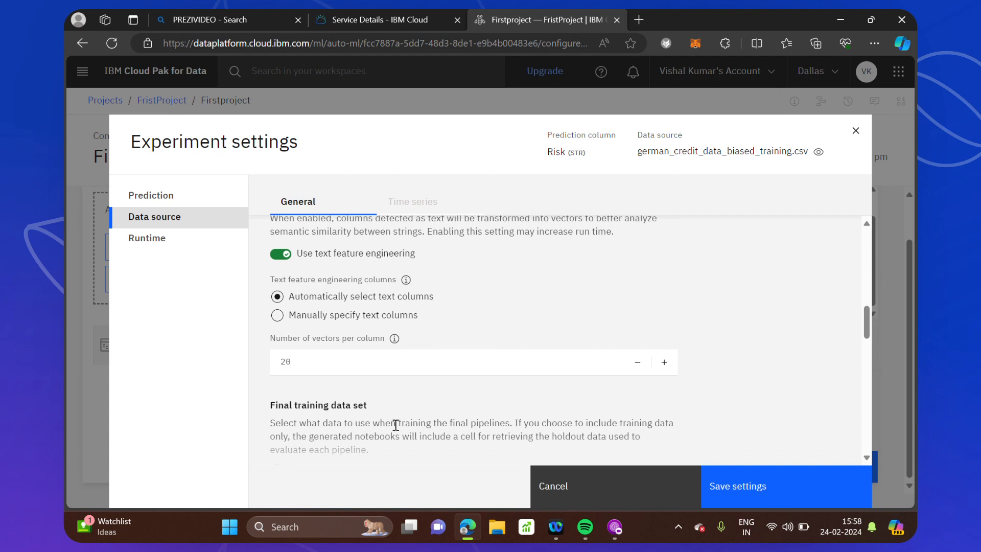
{"action": "scroll", "coordinate": [395, 424], "scroll_direction": "down", "scroll_amount": 2}
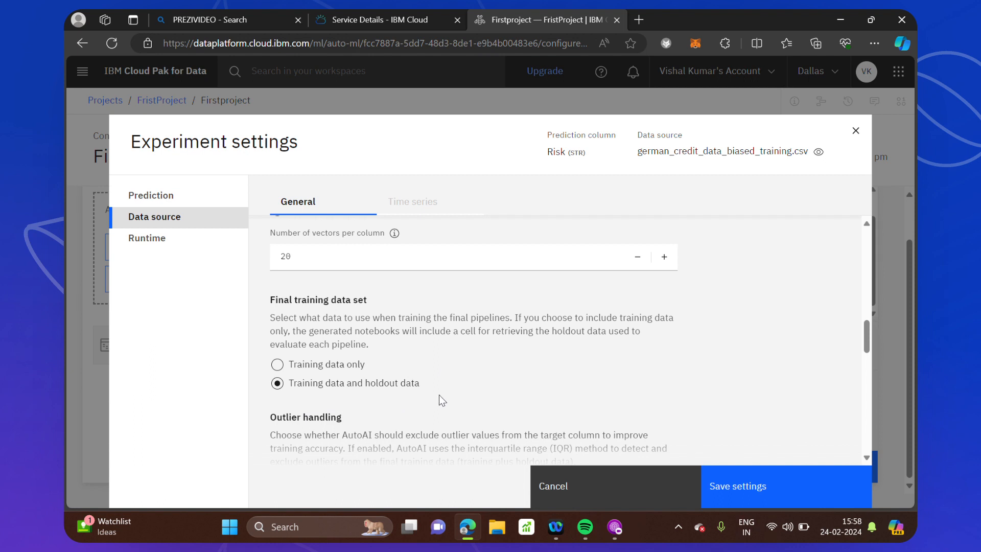
{"action": "scroll", "coordinate": [440, 394], "scroll_direction": "down", "scroll_amount": 1}
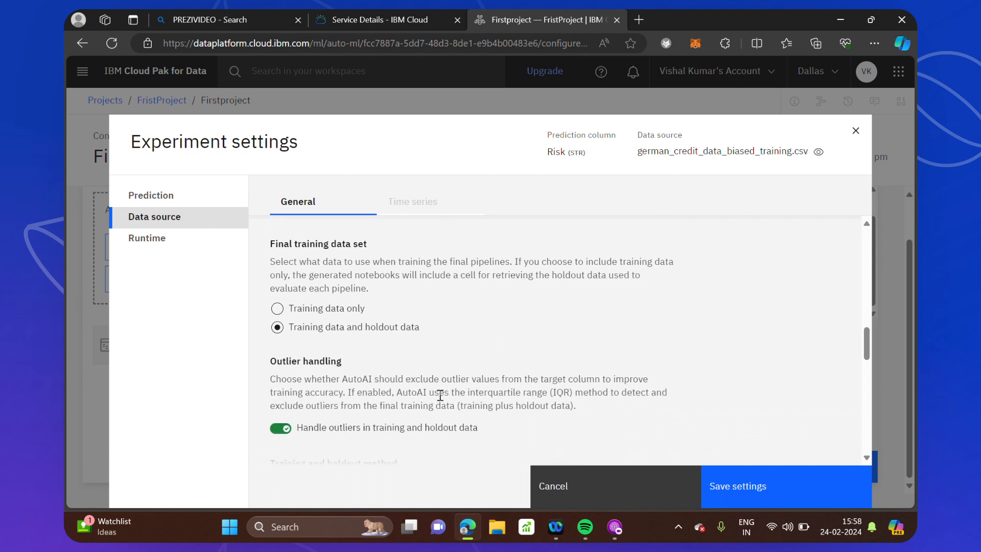
{"action": "scroll", "coordinate": [440, 394], "scroll_direction": "down", "scroll_amount": 3}
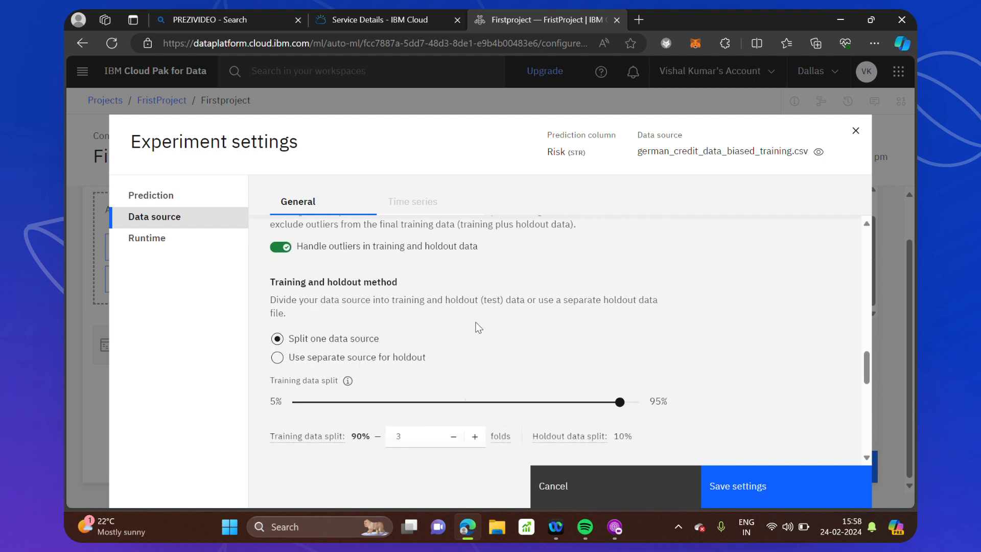
Try adjusting the training data split for the single data source, and return it to 90%.
{"action": "scroll", "coordinate": [478, 327], "scroll_direction": "down", "scroll_amount": 1}
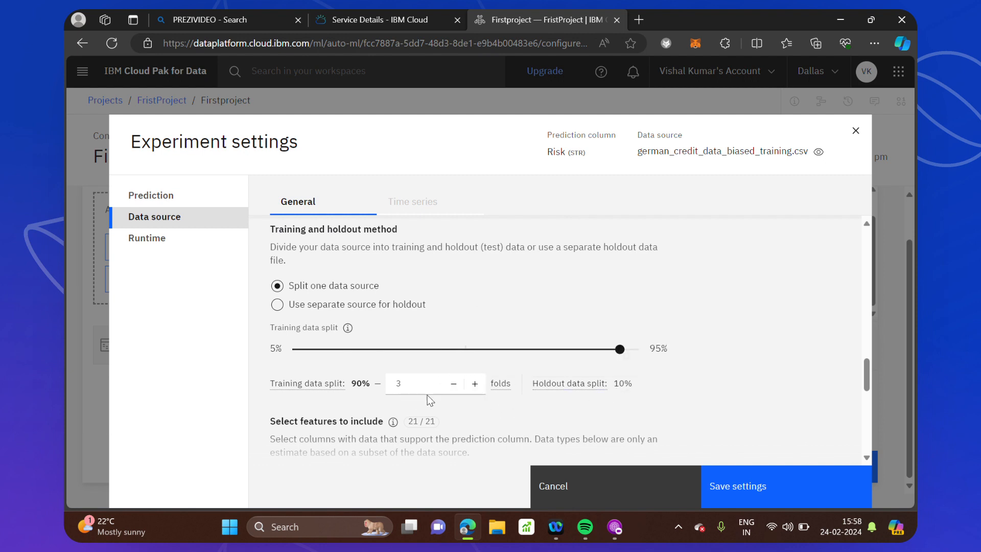
{"action": "double_click", "coordinate": [377, 384]}
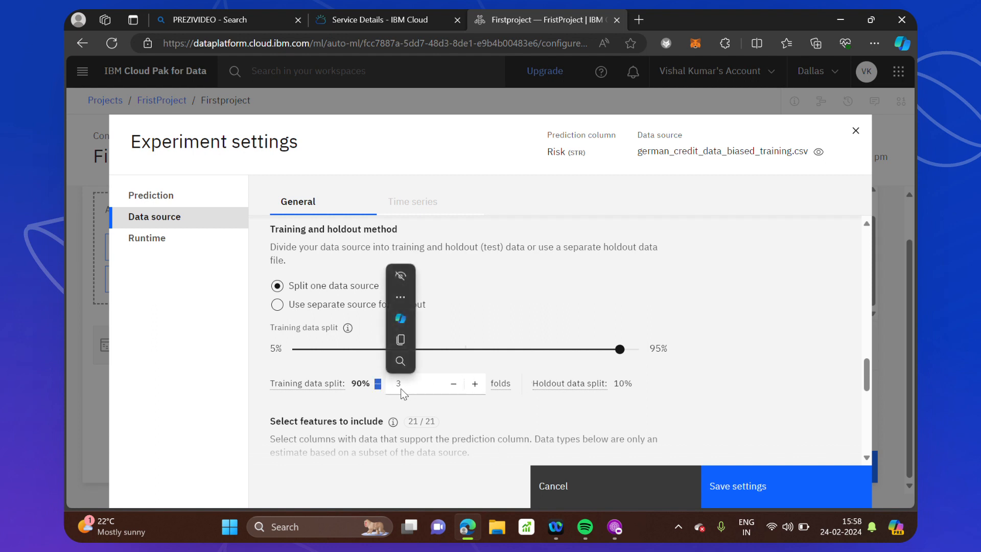
{"action": "mouse_move", "coordinate": [561, 381]}
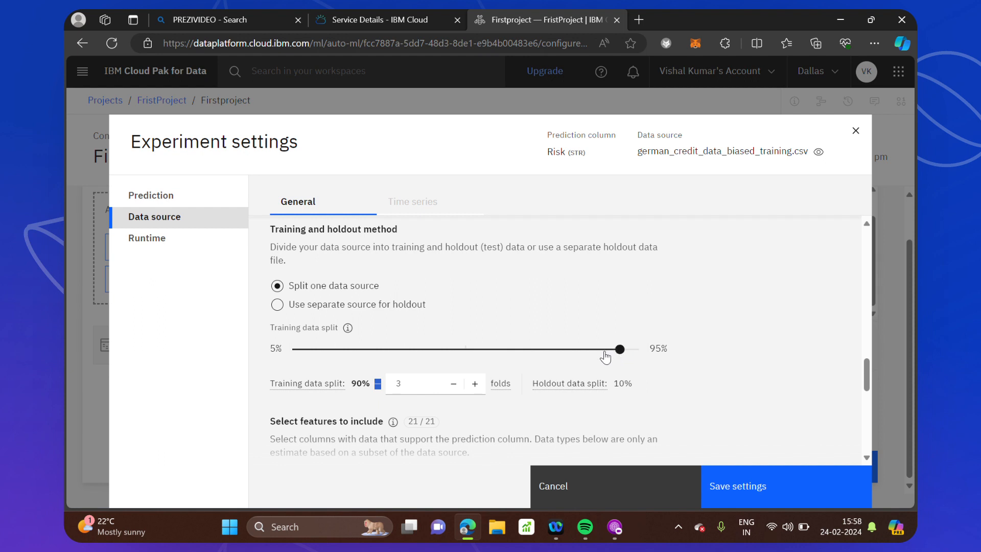
{"action": "left_click", "coordinate": [604, 351]}
{"action": "mouse_move", "coordinate": [603, 350]}
{"action": "left_mouse_down"}
{"action": "mouse_move", "coordinate": [570, 352]}
{"action": "mouse_move", "coordinate": [604, 351]}
{"action": "left_mouse_up"}
{"action": "left_click", "coordinate": [620, 351]}
{"action": "mouse_move", "coordinate": [585, 400]}
Exclude the Sex column from the features to include in the experiment.
{"action": "scroll", "coordinate": [468, 355], "scroll_direction": "down", "scroll_amount": 2}
{"action": "scroll", "coordinate": [470, 357], "scroll_direction": "down", "scroll_amount": 1}
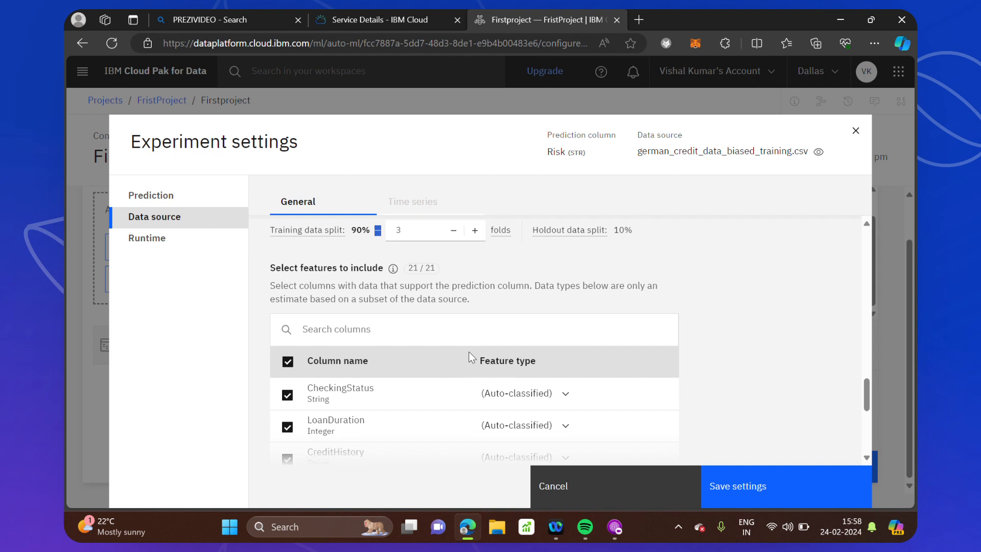
{"action": "scroll", "coordinate": [469, 355], "scroll_direction": "down", "scroll_amount": 2}
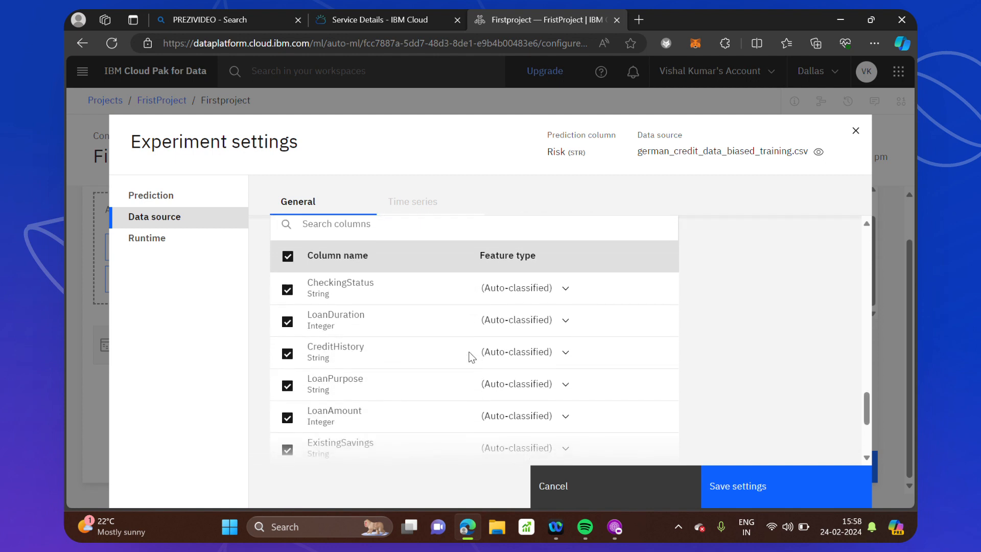
{"action": "scroll", "coordinate": [321, 376], "scroll_direction": "down", "scroll_amount": 1}
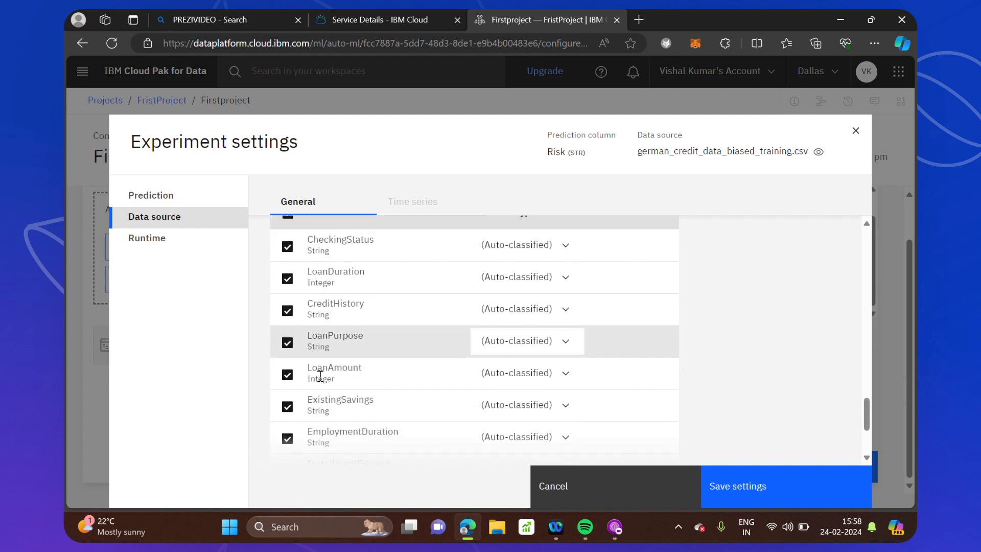
{"action": "scroll", "coordinate": [319, 377], "scroll_direction": "down", "scroll_amount": 3}
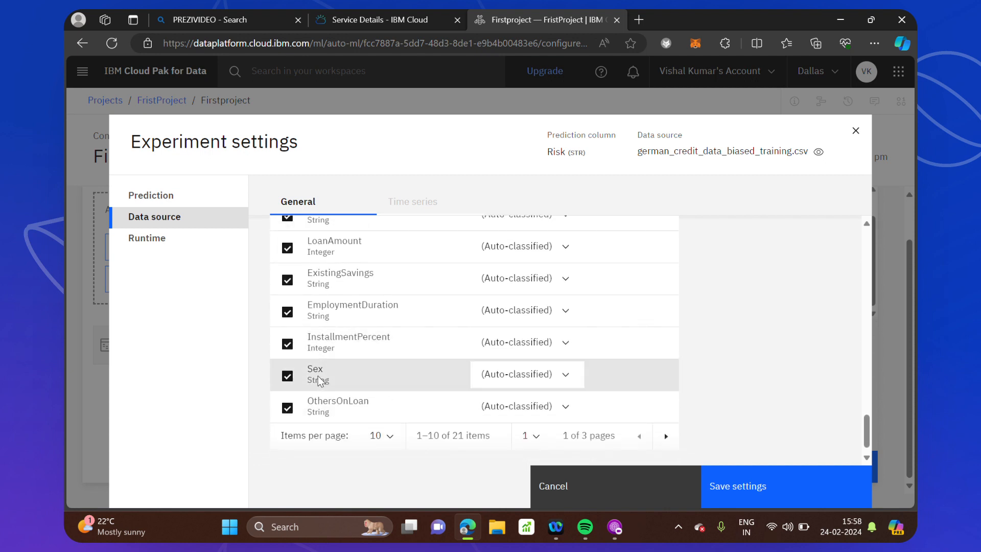
{"action": "left_click", "coordinate": [286, 377]}
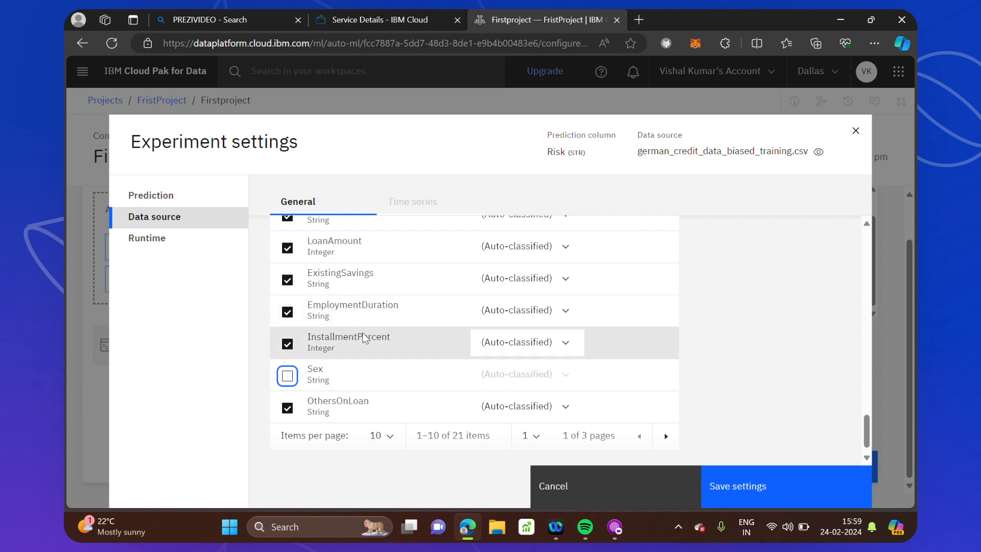
Exclude the Telephone column, on the second page of the feature list, from the experiment.
{"action": "scroll", "coordinate": [365, 333], "scroll_direction": "up", "scroll_amount": 1}
{"action": "scroll", "coordinate": [364, 333], "scroll_direction": "up", "scroll_amount": 2}
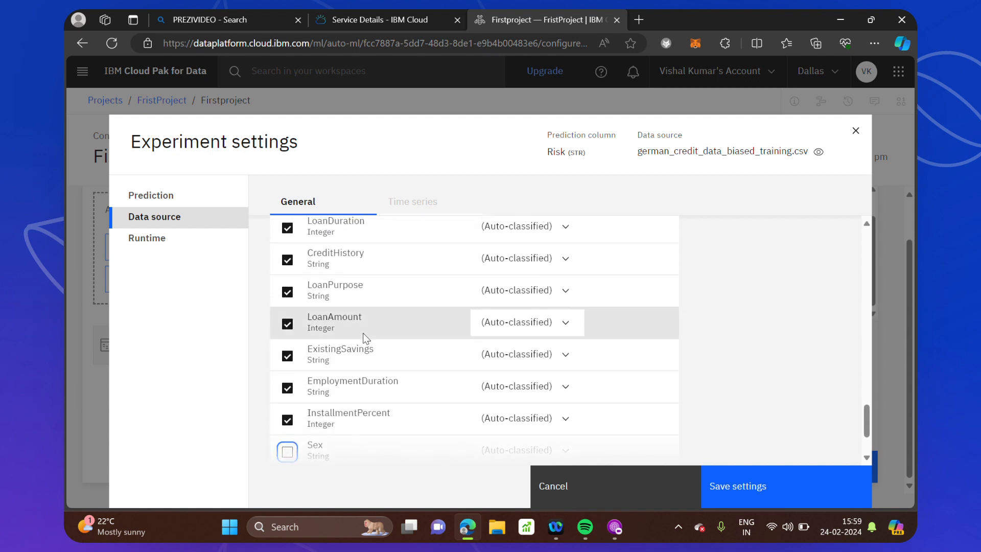
{"action": "scroll", "coordinate": [362, 332], "scroll_direction": "down", "scroll_amount": 3}
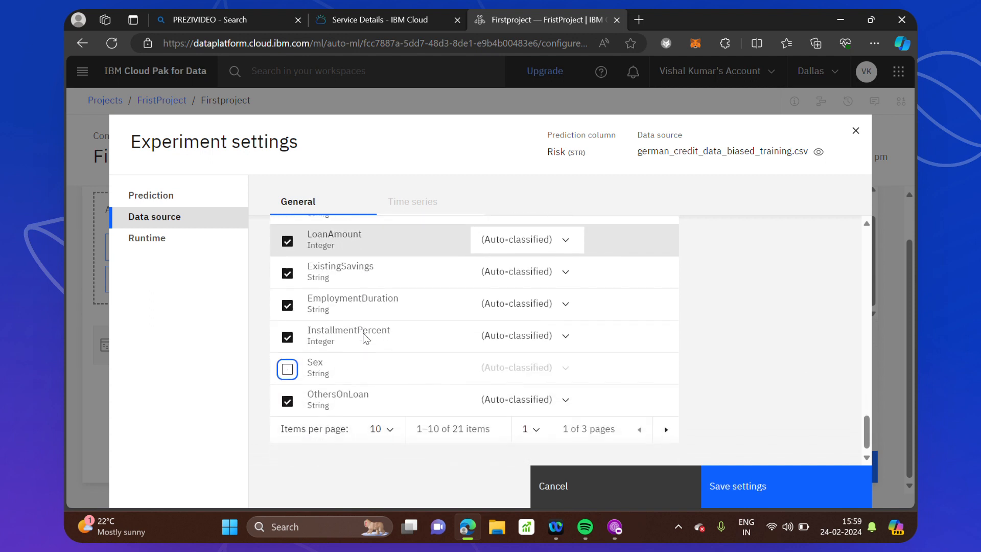
{"action": "left_click", "coordinate": [667, 428]}
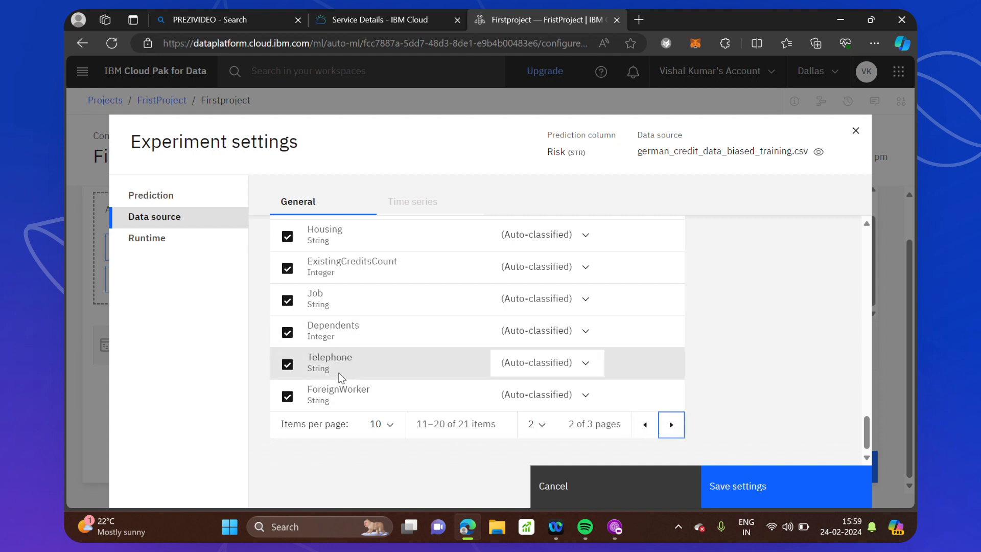
{"action": "left_click", "coordinate": [287, 367]}
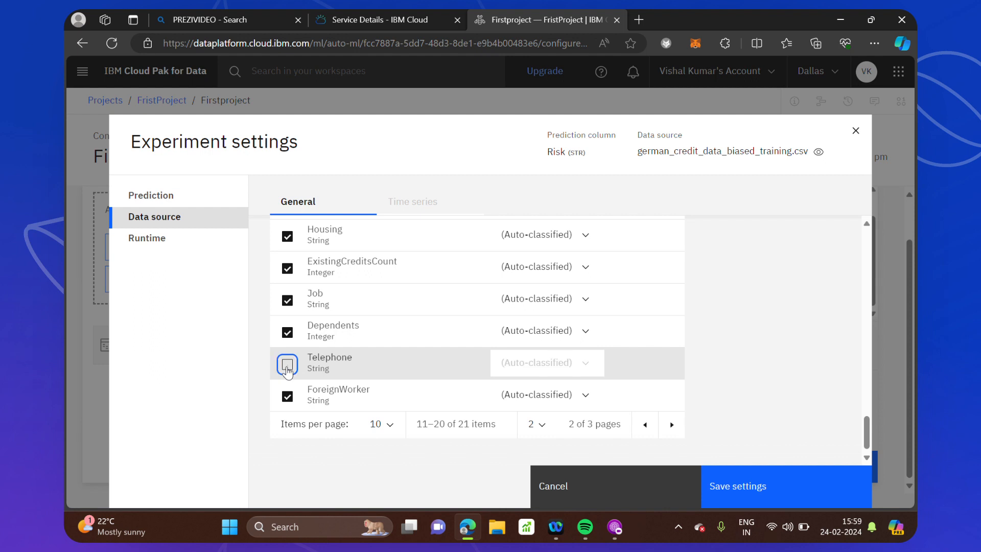
Examine the remaining feature columns on the second and third pages of the feature list.
{"action": "scroll", "coordinate": [412, 307], "scroll_direction": "up", "scroll_amount": 1}
{"action": "scroll", "coordinate": [412, 303], "scroll_direction": "up", "scroll_amount": 3}
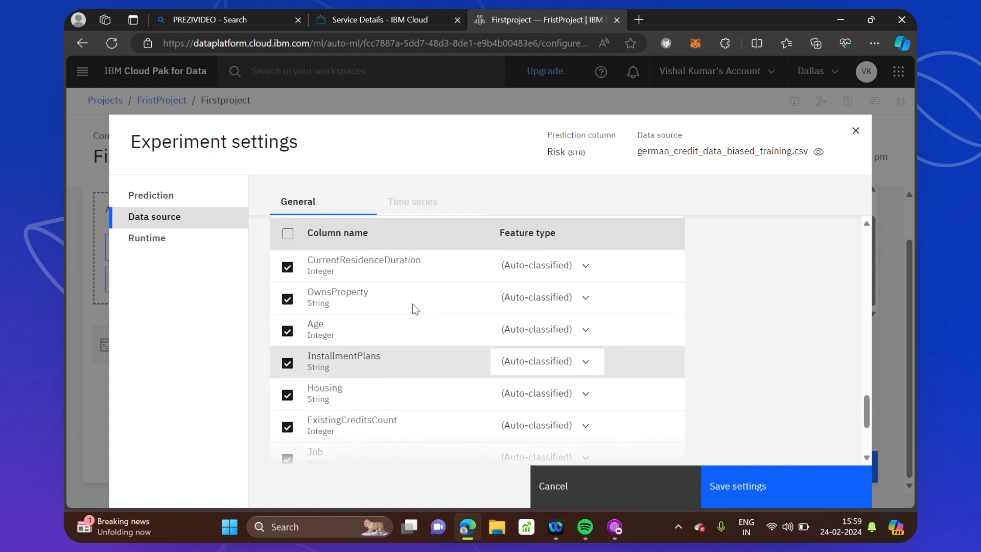
{"action": "scroll", "coordinate": [412, 304], "scroll_direction": "down", "scroll_amount": 3}
{"action": "scroll", "coordinate": [412, 306], "scroll_direction": "down", "scroll_amount": 1}
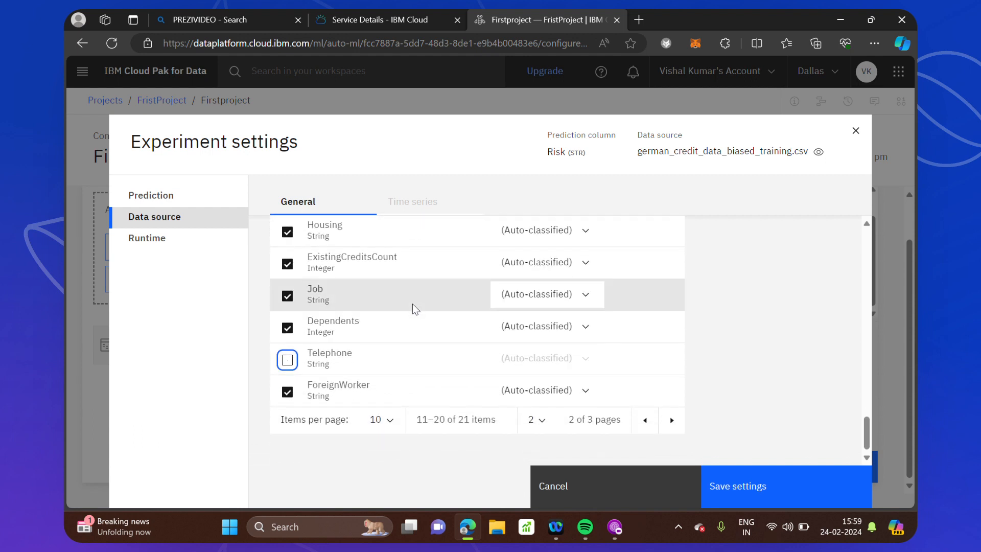
{"action": "scroll", "coordinate": [367, 327], "scroll_direction": "up", "scroll_amount": 3}
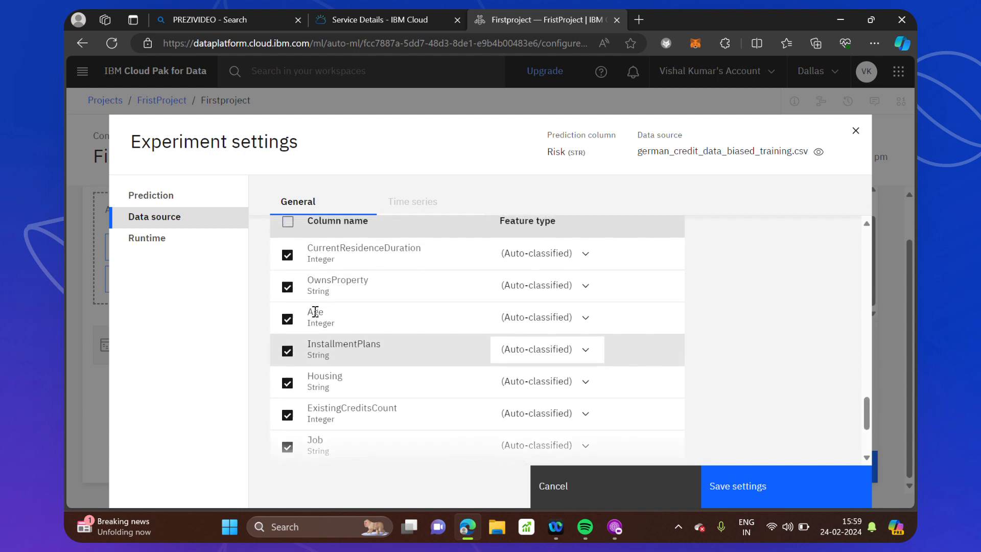
{"action": "scroll", "coordinate": [314, 313], "scroll_direction": "down", "scroll_amount": 3}
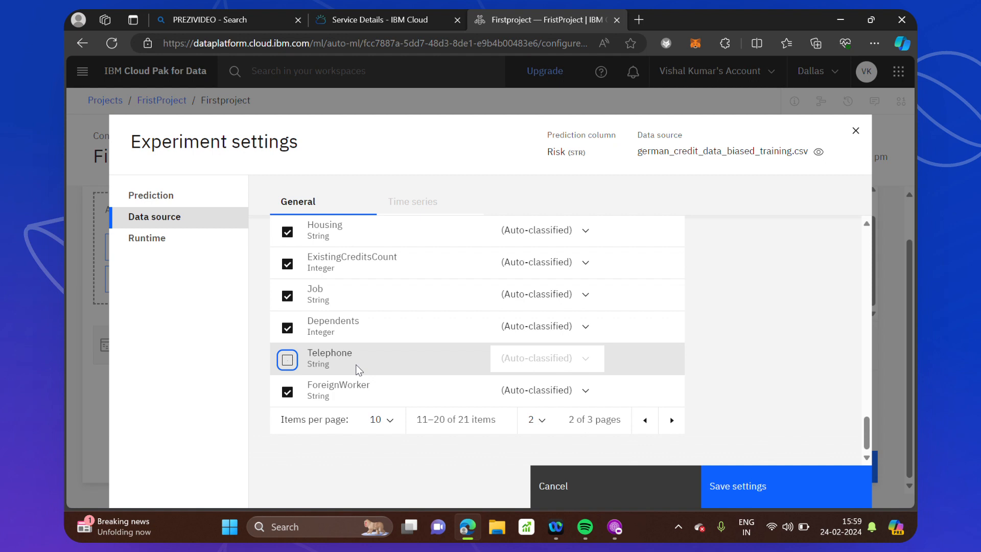
{"action": "left_click", "coordinate": [672, 420]}
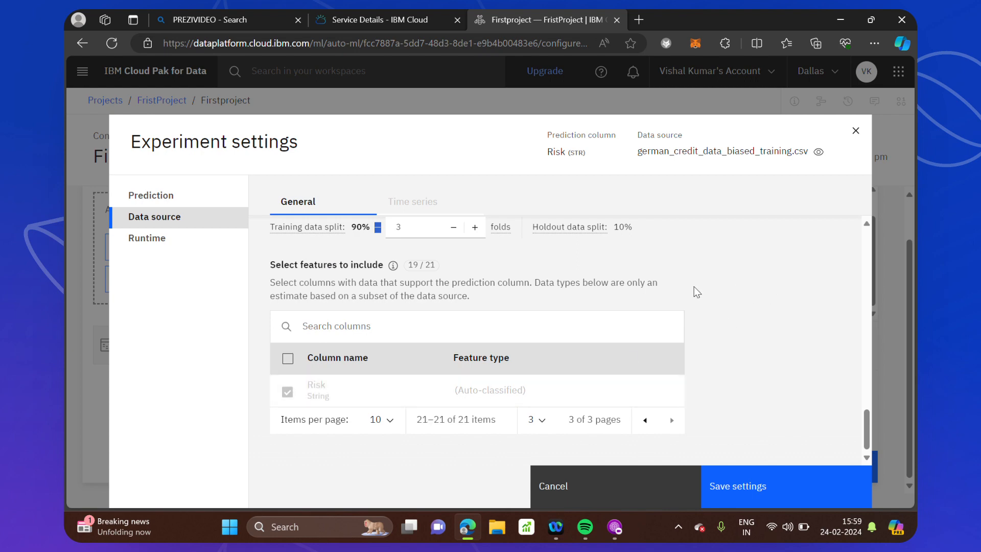
Open the runtime settings to review the experiment details and the Watson Machine Learning service.
{"action": "scroll", "coordinate": [694, 289], "scroll_direction": "down", "scroll_amount": 15}
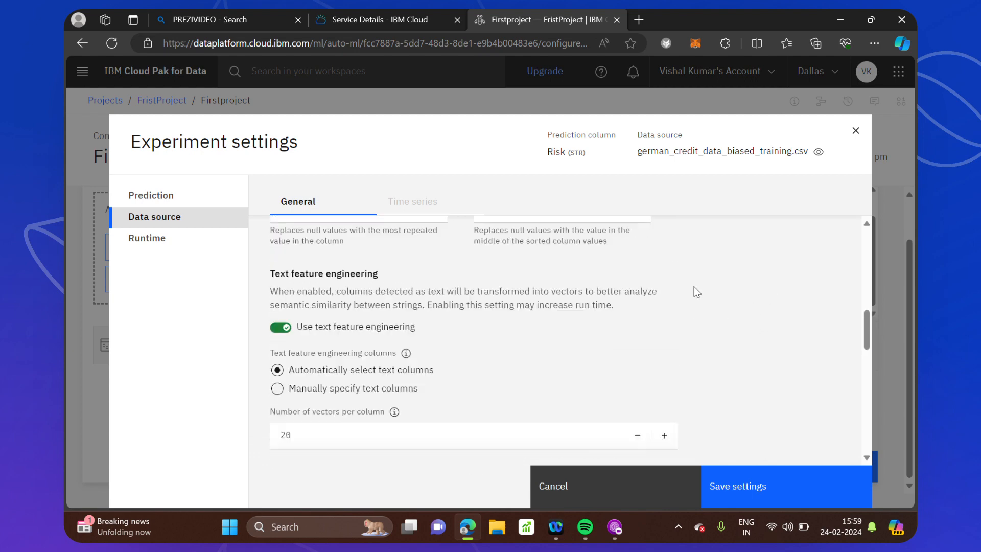
{"action": "scroll", "coordinate": [694, 286], "scroll_direction": "up", "scroll_amount": 15}
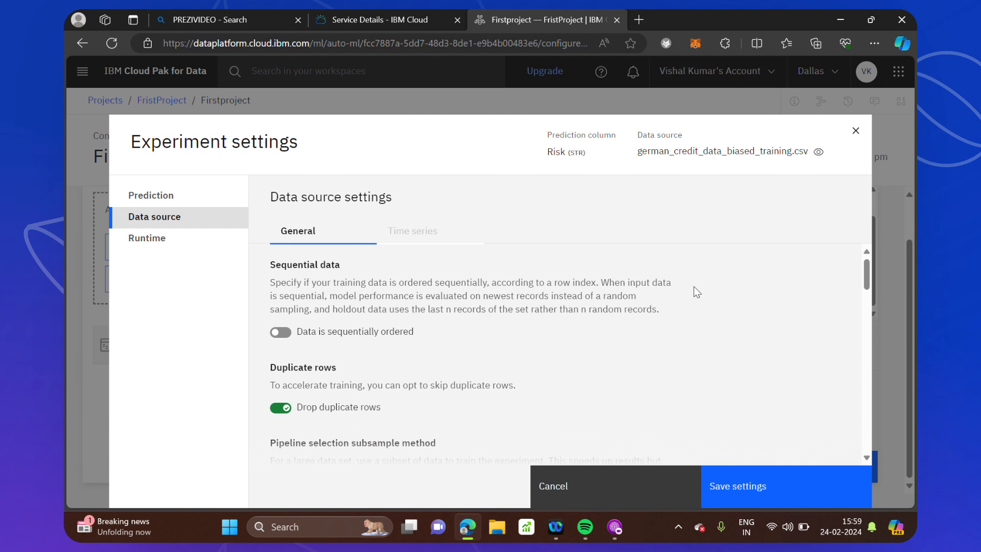
{"action": "left_click", "coordinate": [155, 241]}
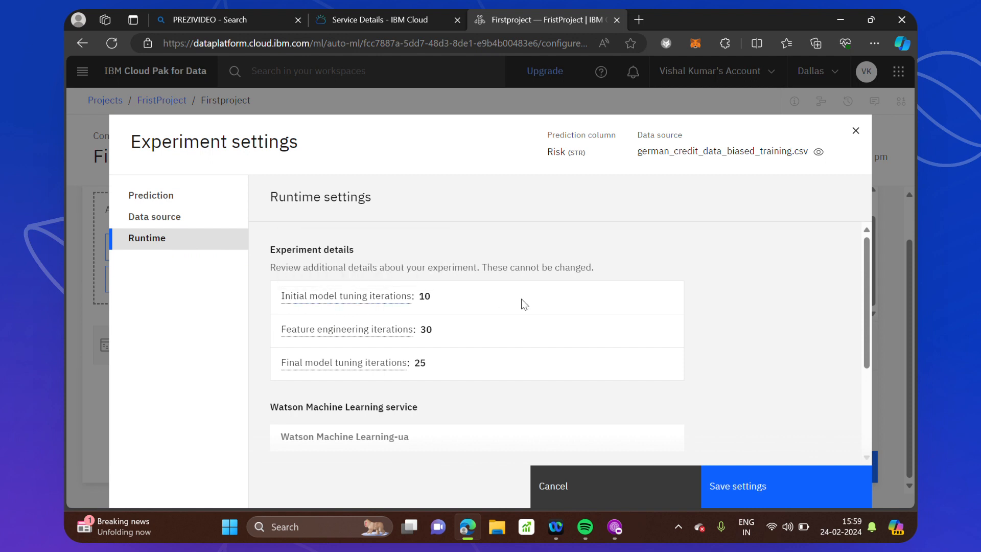
Review the runtime settings, save the experiment settings, and run the AutoAI experiment.
{"action": "scroll", "coordinate": [485, 346], "scroll_direction": "down", "scroll_amount": 3}
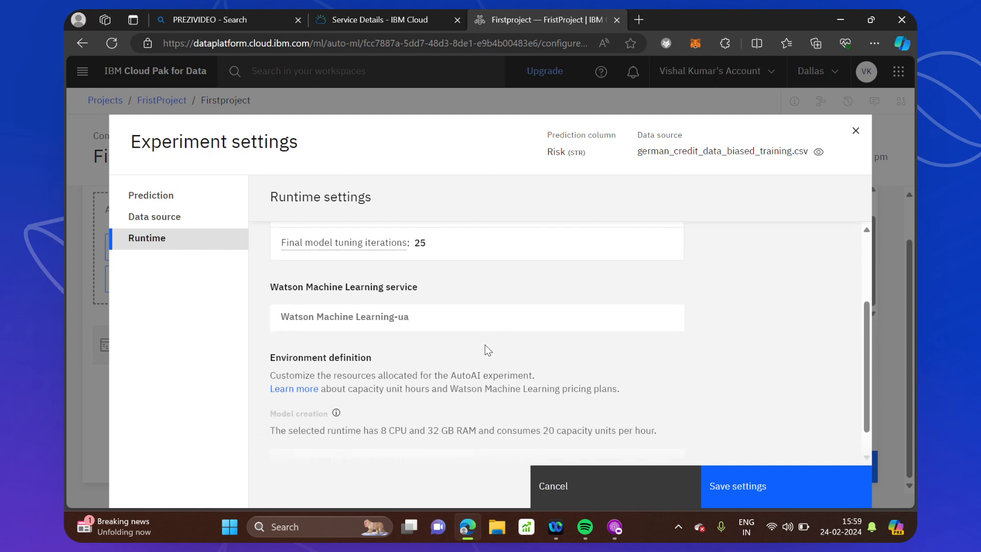
{"action": "scroll", "coordinate": [486, 349], "scroll_direction": "up", "scroll_amount": 3}
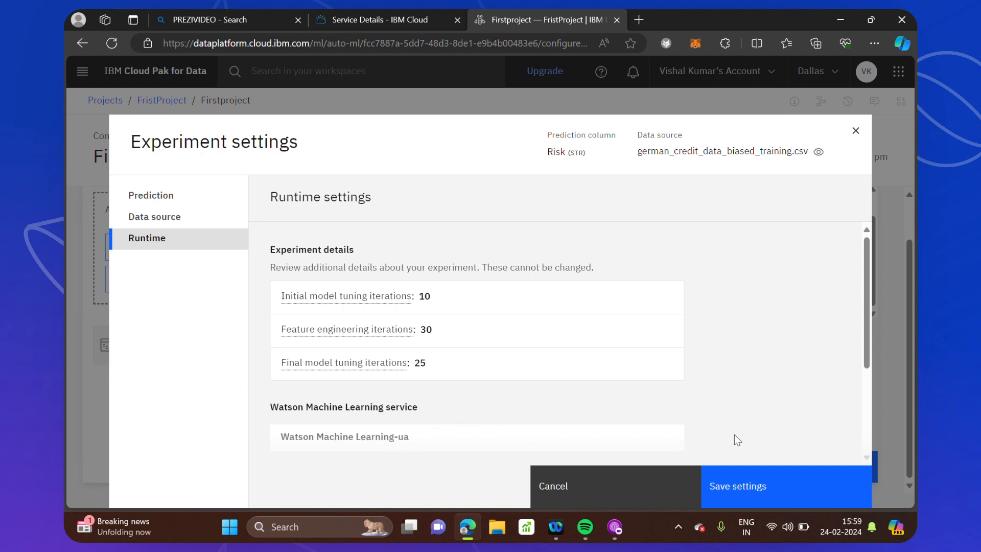
{"action": "left_click", "coordinate": [729, 494]}
{"action": "left_click", "coordinate": [729, 494]}
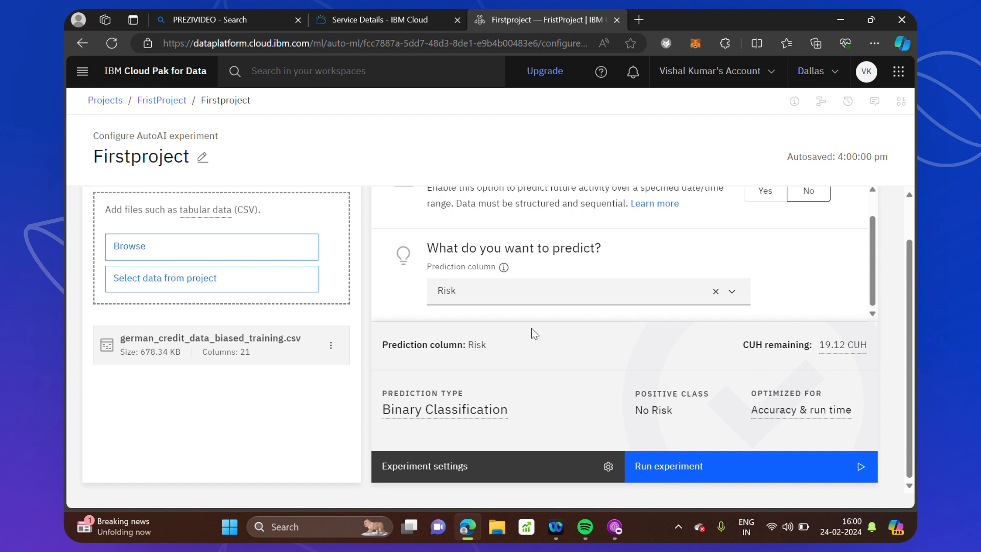
{"action": "left_click", "coordinate": [685, 476]}
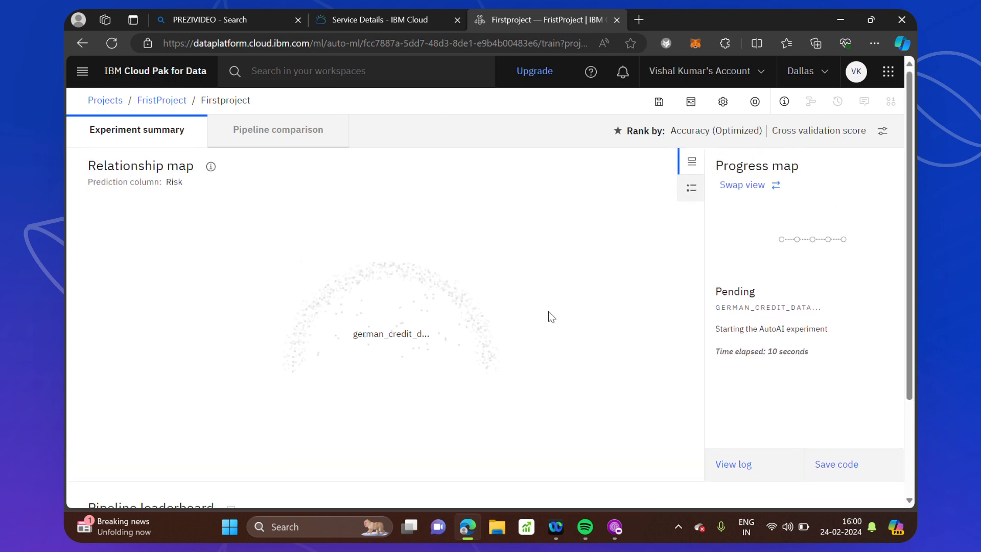
Swap the main view to the progress map and look over its stages and the pipeline leaderboard.
{"action": "left_click", "coordinate": [745, 186]}
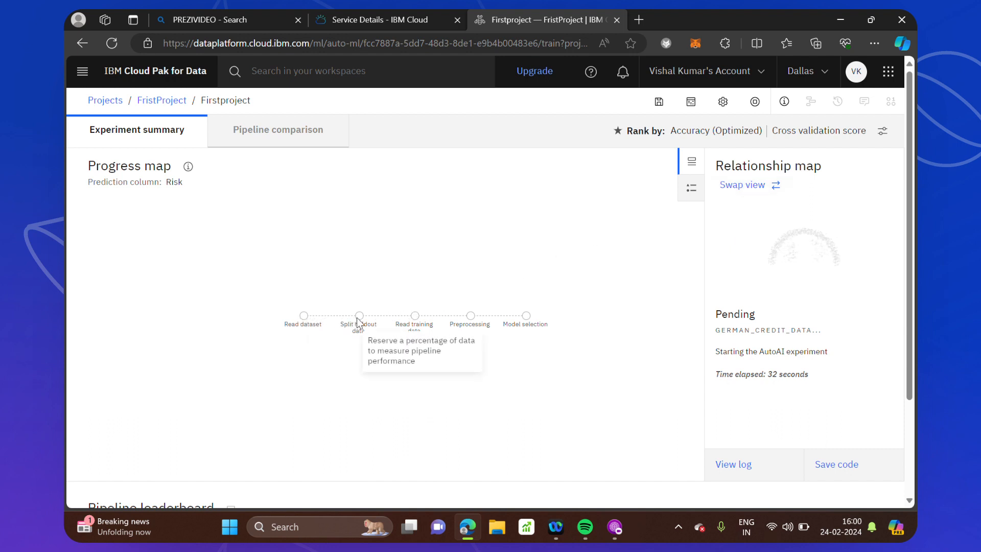
{"action": "mouse_move", "coordinate": [415, 317]}
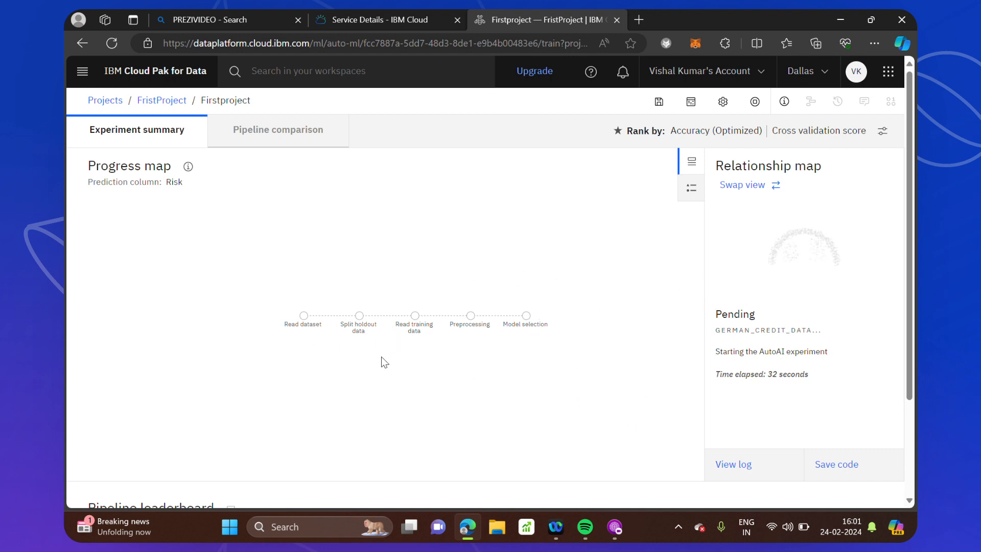
{"action": "scroll", "coordinate": [377, 360], "scroll_direction": "down", "scroll_amount": 3}
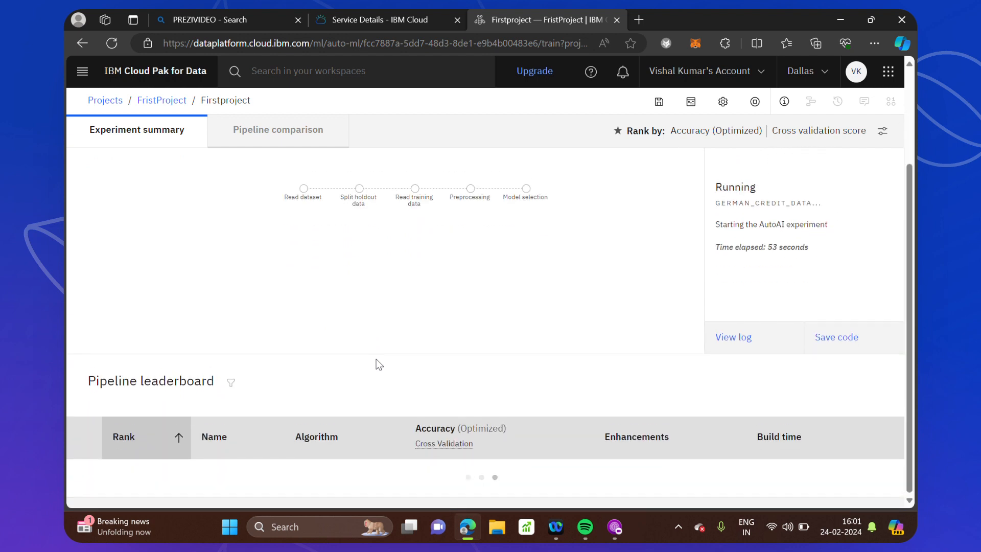
{"action": "scroll", "coordinate": [378, 363], "scroll_direction": "up", "scroll_amount": 3}
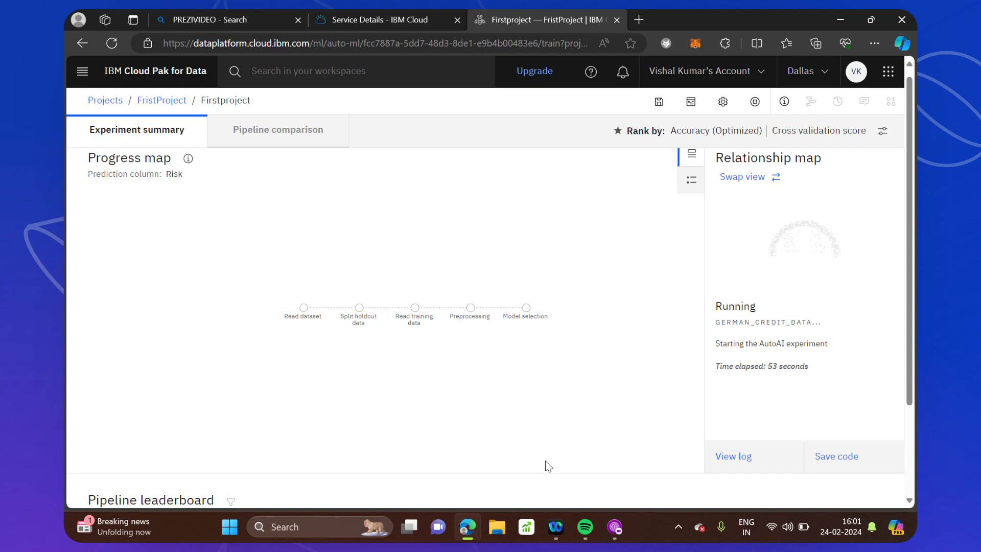
{"action": "left_click", "coordinate": [614, 528]}
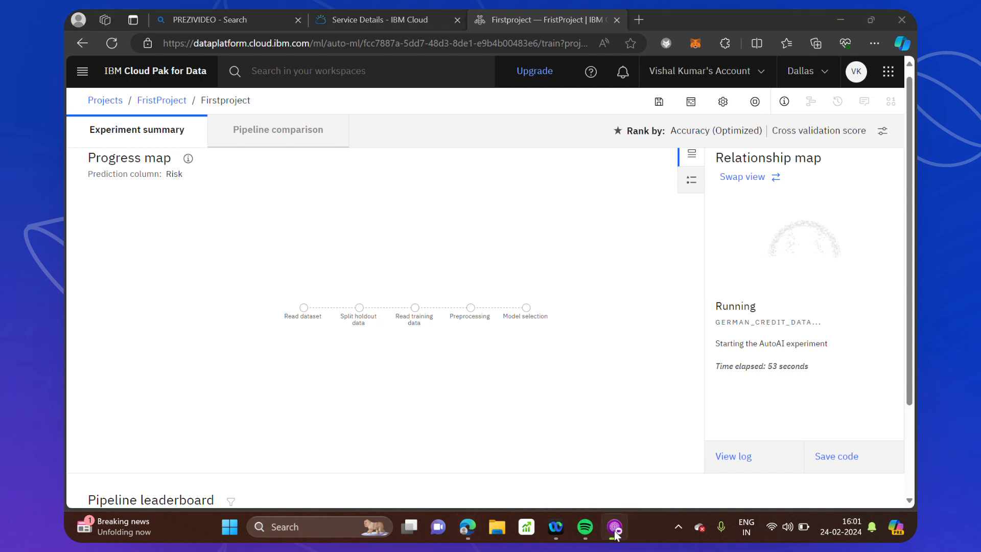
{"action": "left_click", "coordinate": [513, 463]}
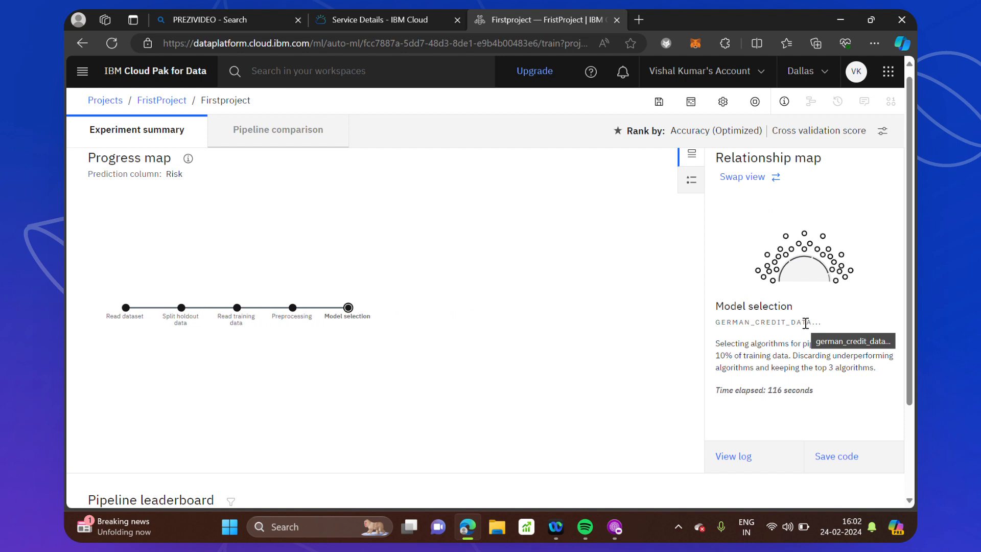
Swap the main view back to the relationship map and follow the pipeline generation alongside the leaderboard.
{"action": "left_click", "coordinate": [737, 178]}
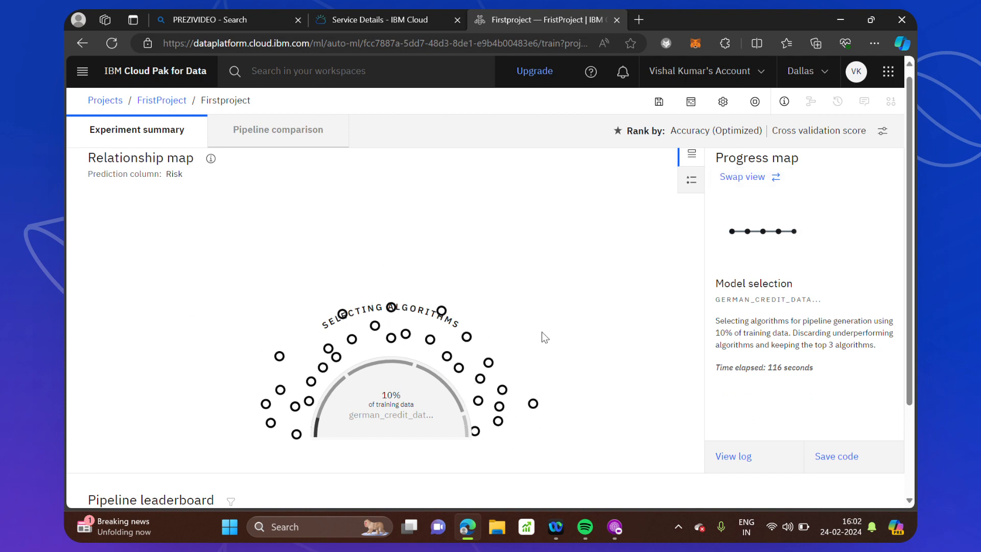
{"action": "scroll", "coordinate": [548, 327], "scroll_direction": "down", "scroll_amount": 1}
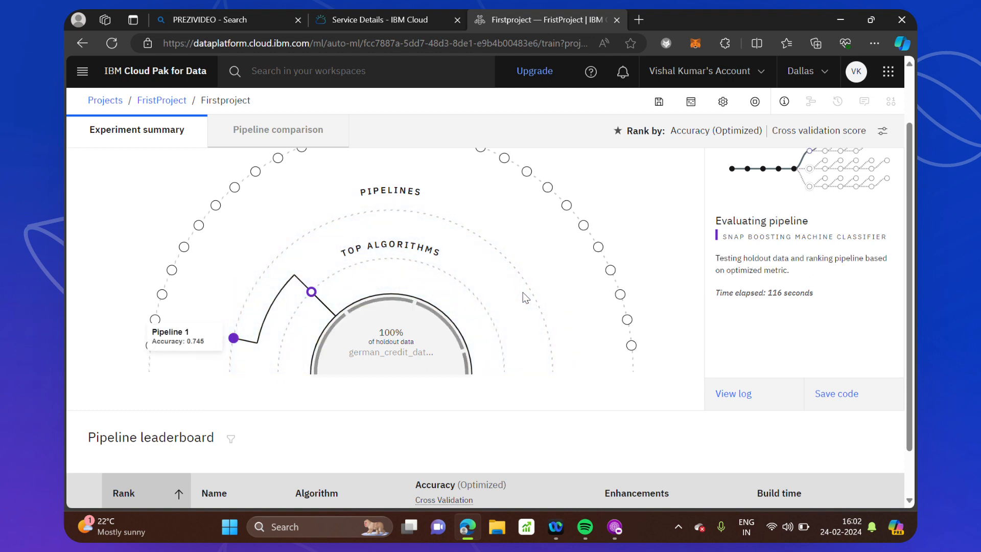
{"action": "scroll", "coordinate": [523, 294], "scroll_direction": "down", "scroll_amount": 1}
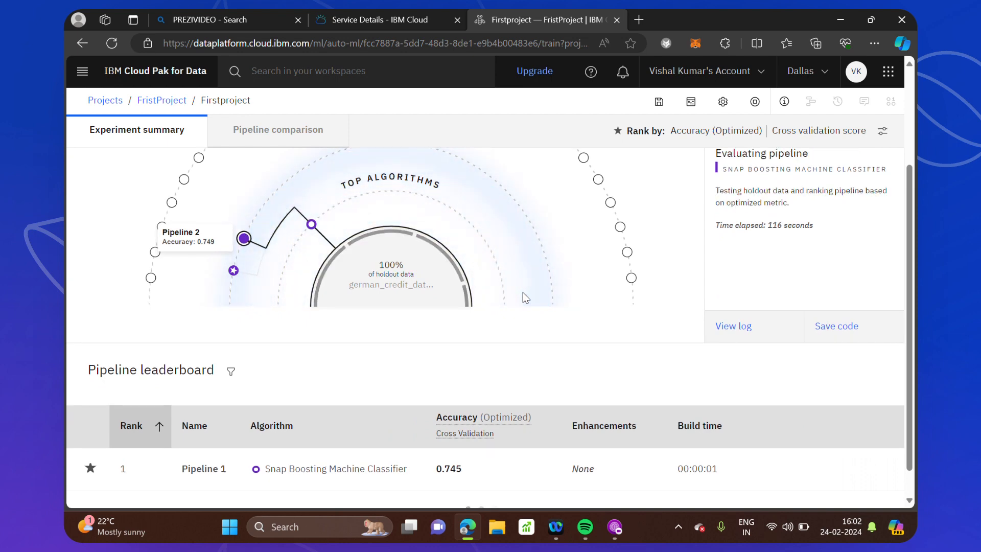
{"action": "scroll", "coordinate": [526, 298], "scroll_direction": "down", "scroll_amount": 1}
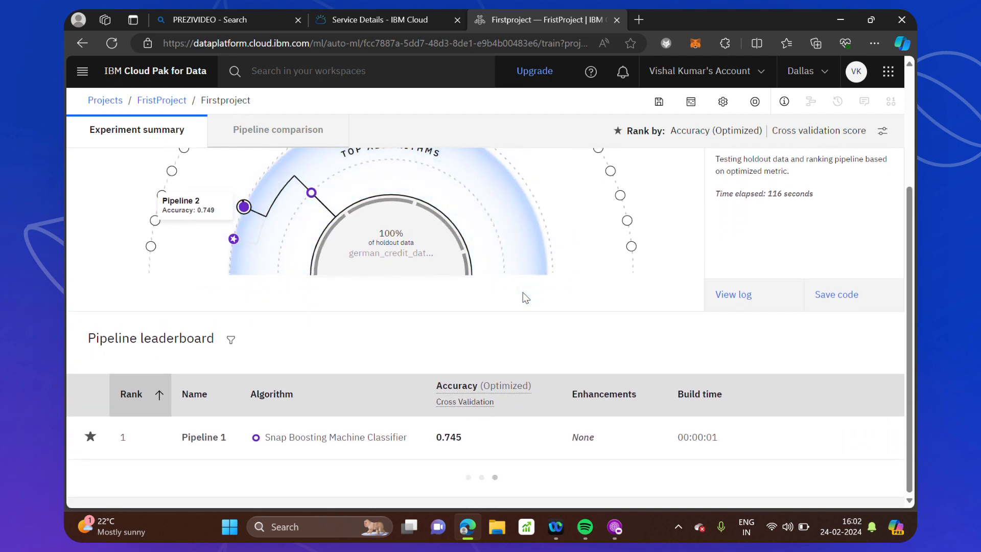
{"action": "scroll", "coordinate": [526, 298], "scroll_direction": "up", "scroll_amount": 3}
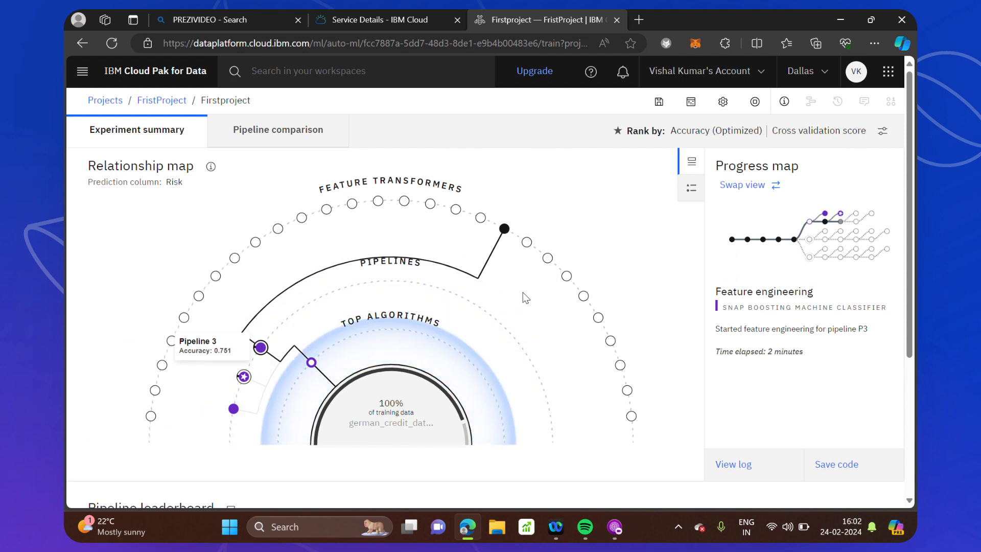
Examine the rank, algorithm and cross-validation accuracy of the generated pipelines in the pipeline leaderboard.
{"action": "scroll", "coordinate": [556, 301], "scroll_direction": "down", "scroll_amount": 3}
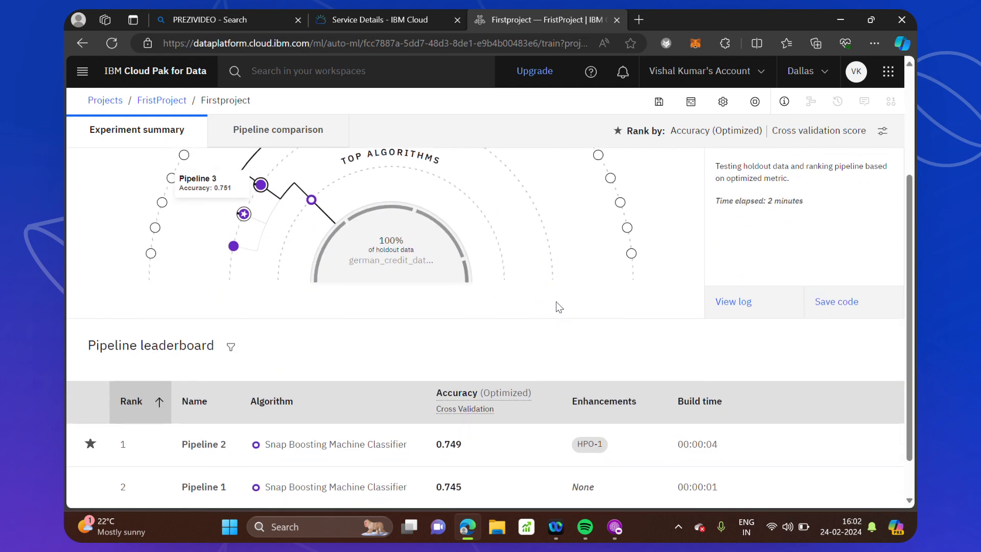
{"action": "scroll", "coordinate": [556, 301], "scroll_direction": "down", "scroll_amount": 1}
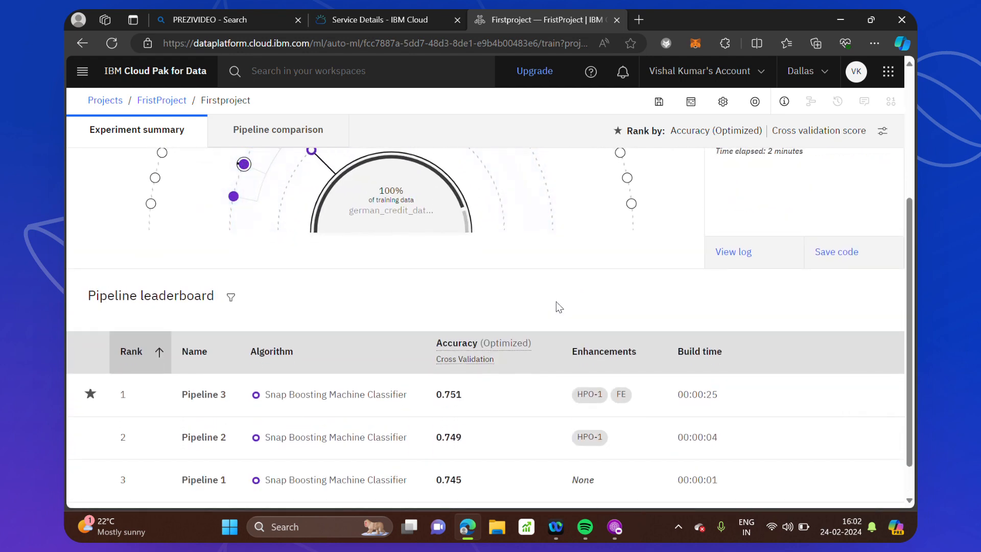
{"action": "scroll", "coordinate": [557, 303], "scroll_direction": "down", "scroll_amount": 1}
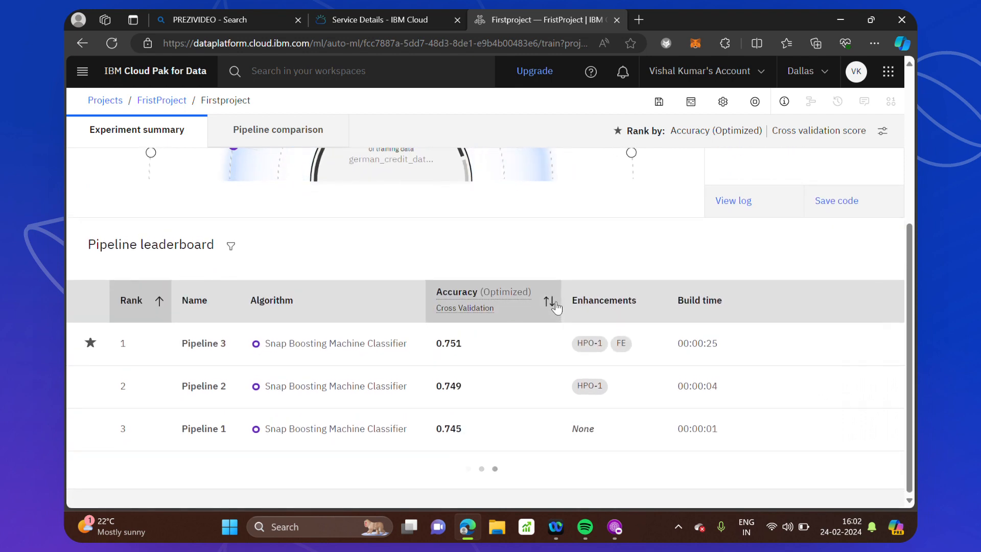
{"action": "scroll", "coordinate": [556, 303], "scroll_direction": "up", "scroll_amount": 3}
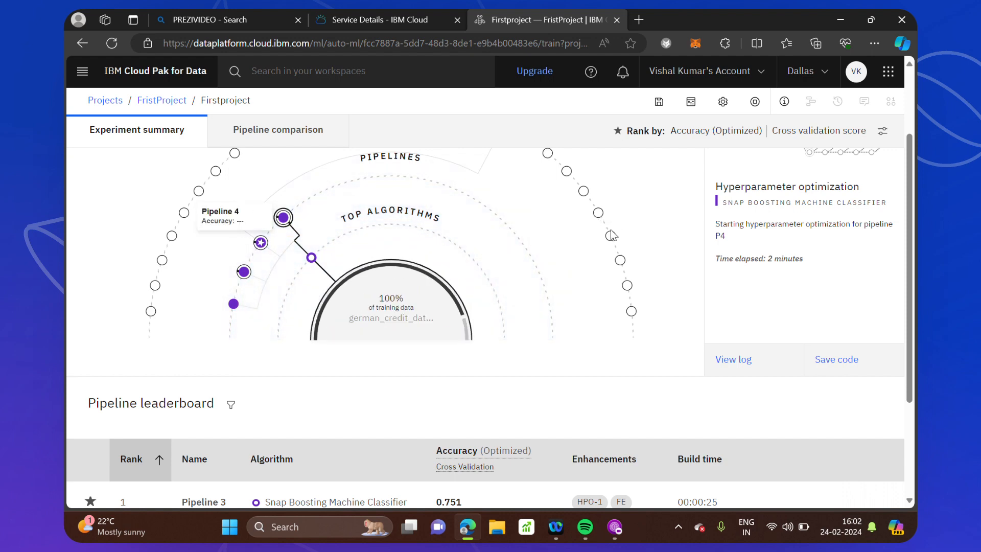
{"action": "scroll", "coordinate": [612, 235], "scroll_direction": "down", "scroll_amount": 3}
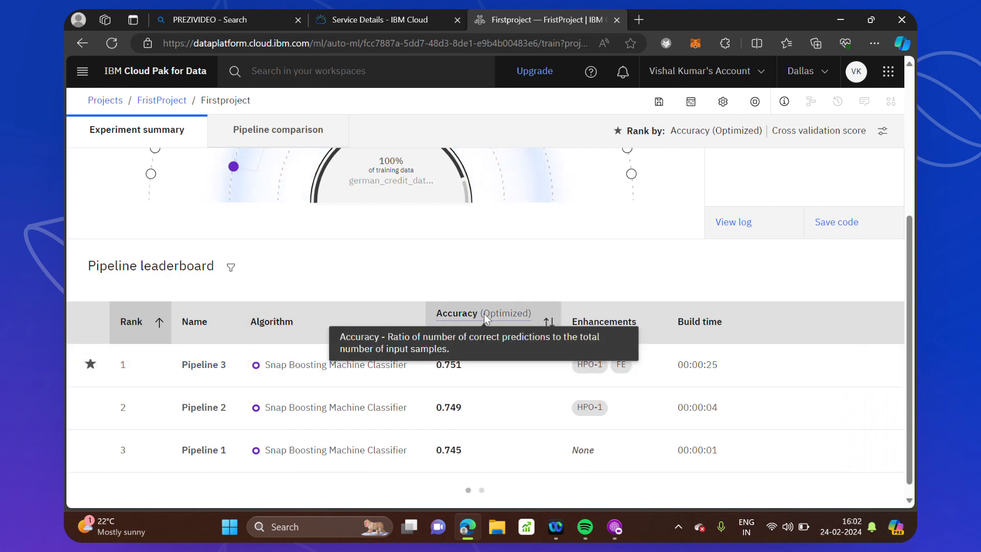
{"action": "scroll", "coordinate": [556, 225], "scroll_direction": "up", "scroll_amount": 5}
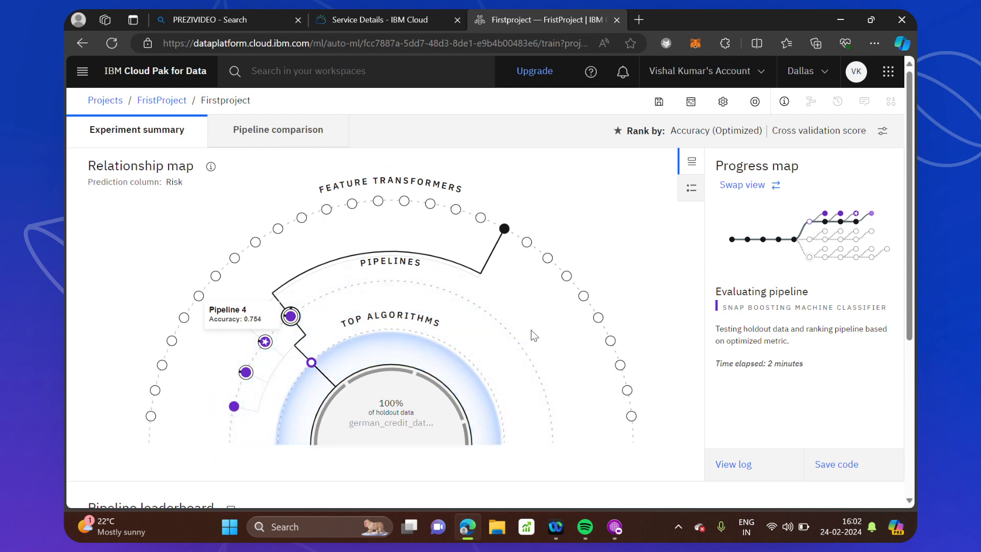
{"action": "scroll", "coordinate": [531, 331], "scroll_direction": "down", "scroll_amount": 5}
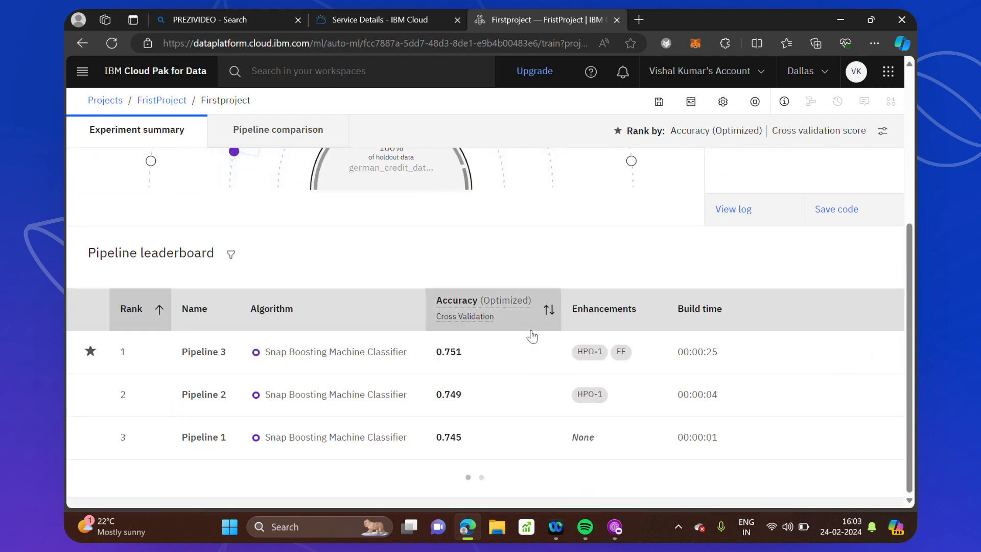
{"action": "scroll", "coordinate": [410, 417], "scroll_direction": "down", "scroll_amount": 1}
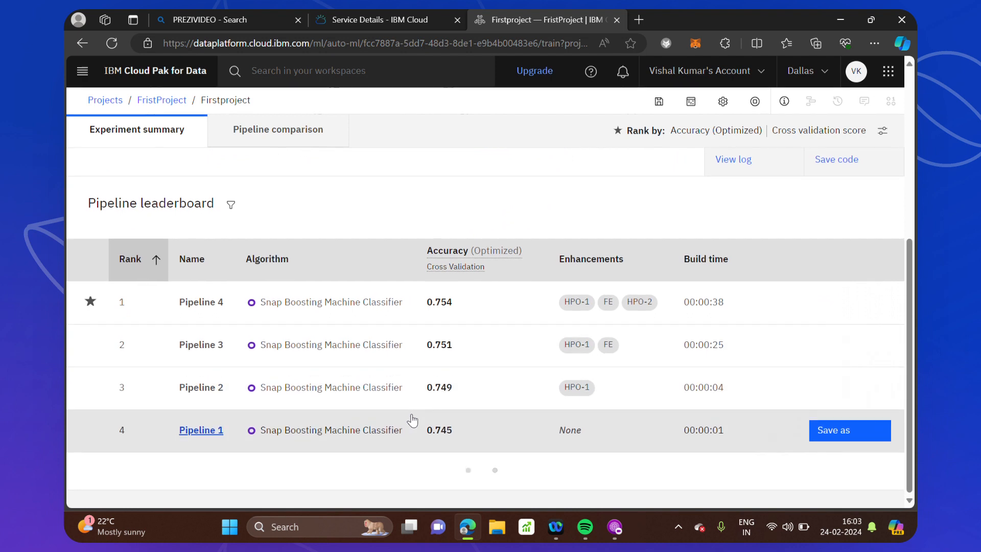
Examine the enhancements of the leaderboard pipelines and compare them with the relationship map.
{"action": "scroll", "coordinate": [413, 420], "scroll_direction": "up", "scroll_amount": 2}
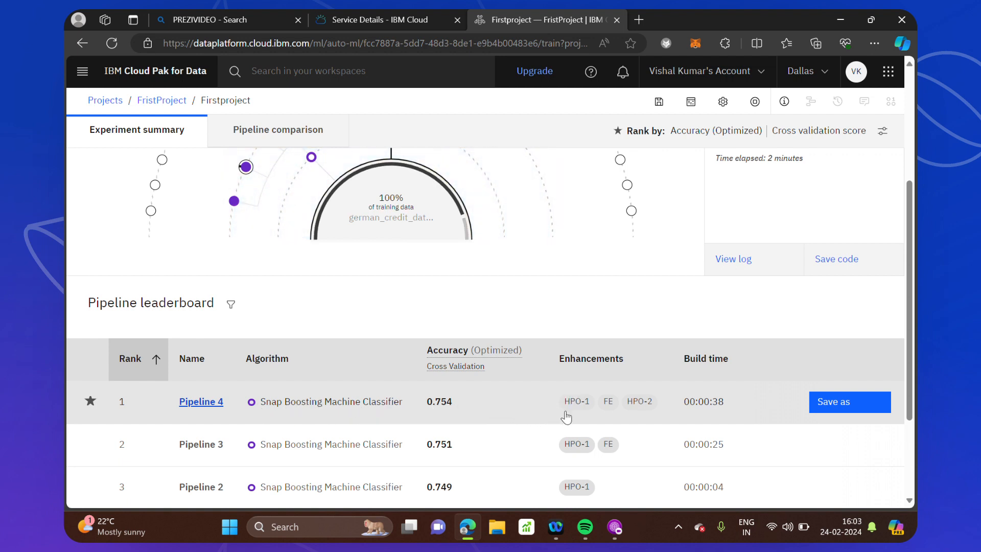
{"action": "mouse_move", "coordinate": [567, 412]}
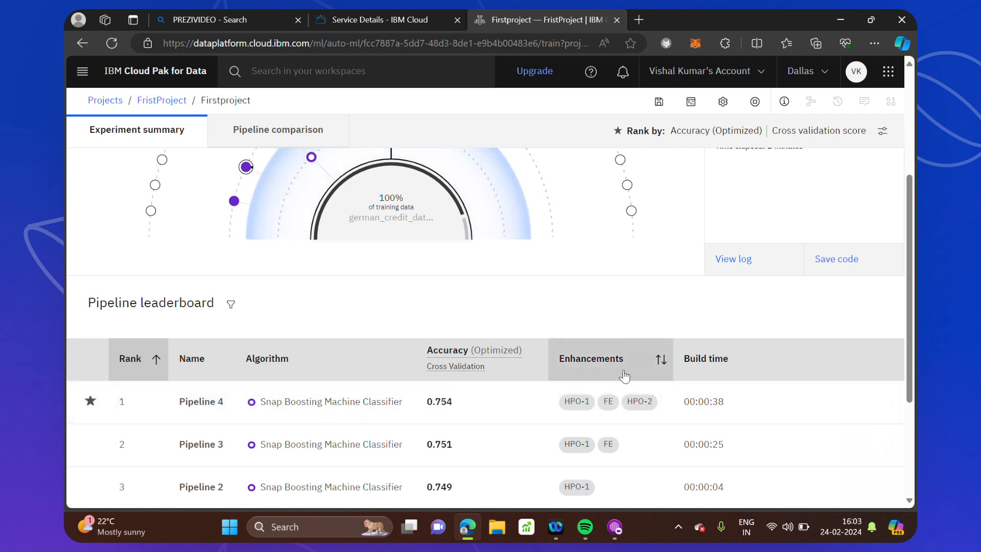
{"action": "scroll", "coordinate": [431, 300], "scroll_direction": "up", "scroll_amount": 4}
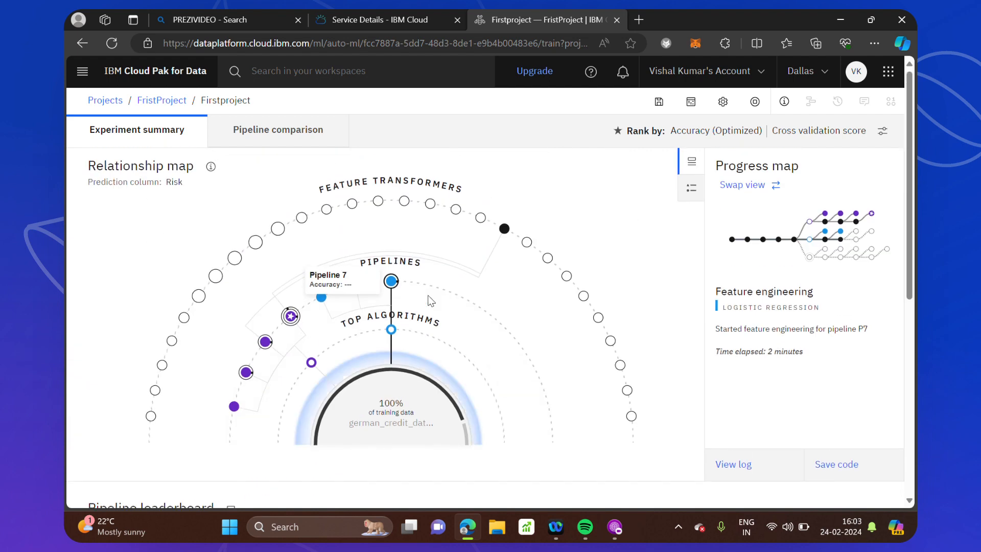
{"action": "scroll", "coordinate": [431, 301], "scroll_direction": "down", "scroll_amount": 4}
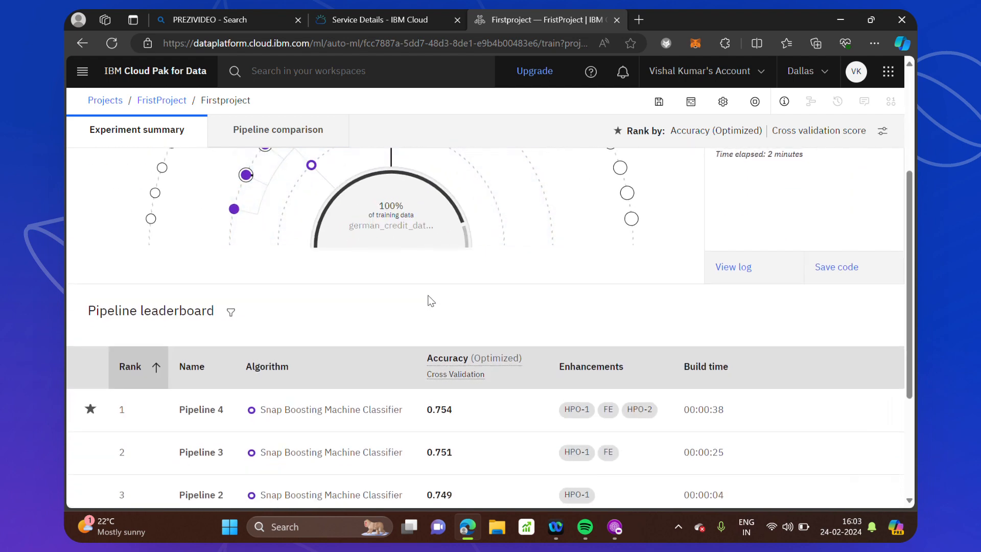
{"action": "scroll", "coordinate": [430, 301], "scroll_direction": "up", "scroll_amount": 4}
{"action": "scroll", "coordinate": [427, 295], "scroll_direction": "down", "scroll_amount": 5}
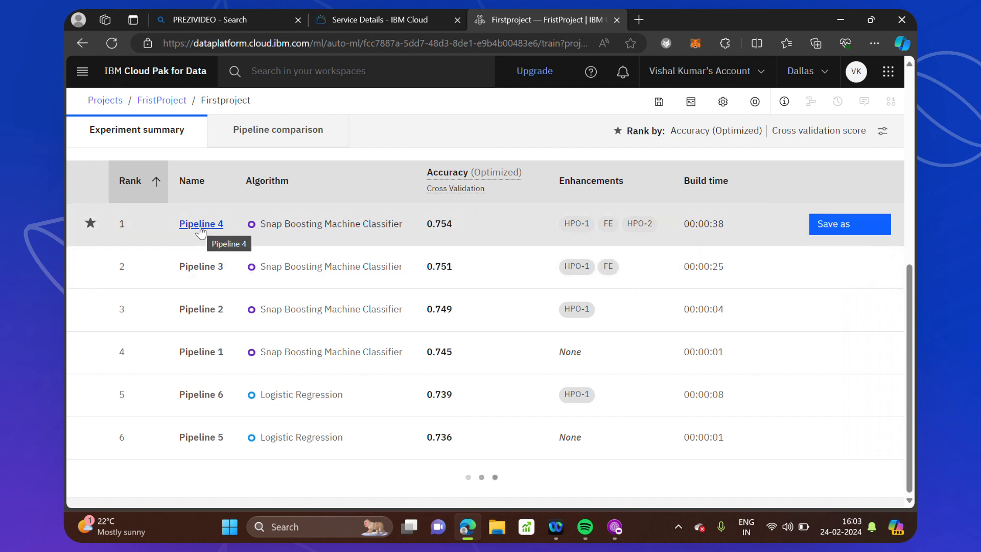
Open the details of Pipeline 4 and view its ROC curve, confusion matrix and precision recall curve.
{"action": "left_click", "coordinate": [207, 230]}
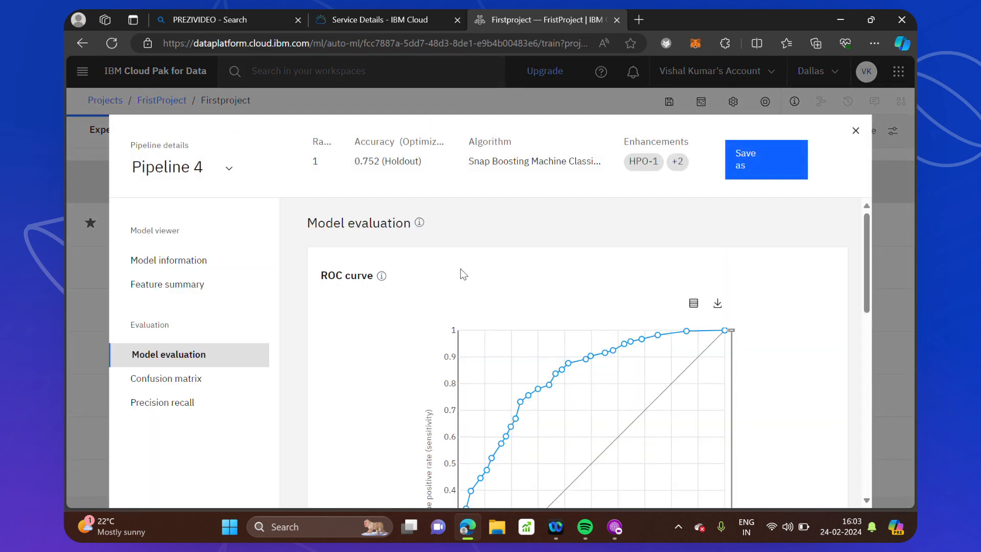
{"action": "scroll", "coordinate": [409, 288], "scroll_direction": "down", "scroll_amount": 3}
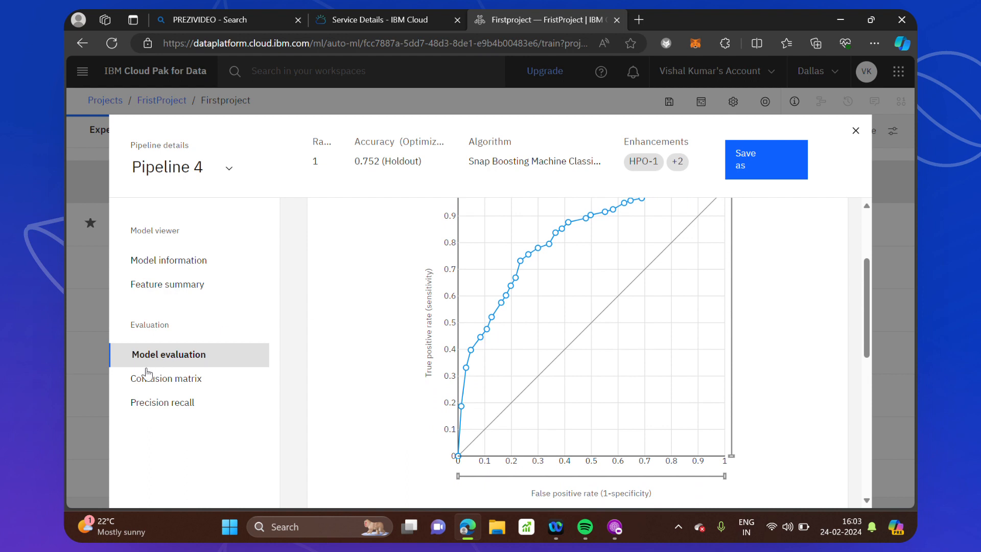
{"action": "left_click", "coordinate": [152, 389]}
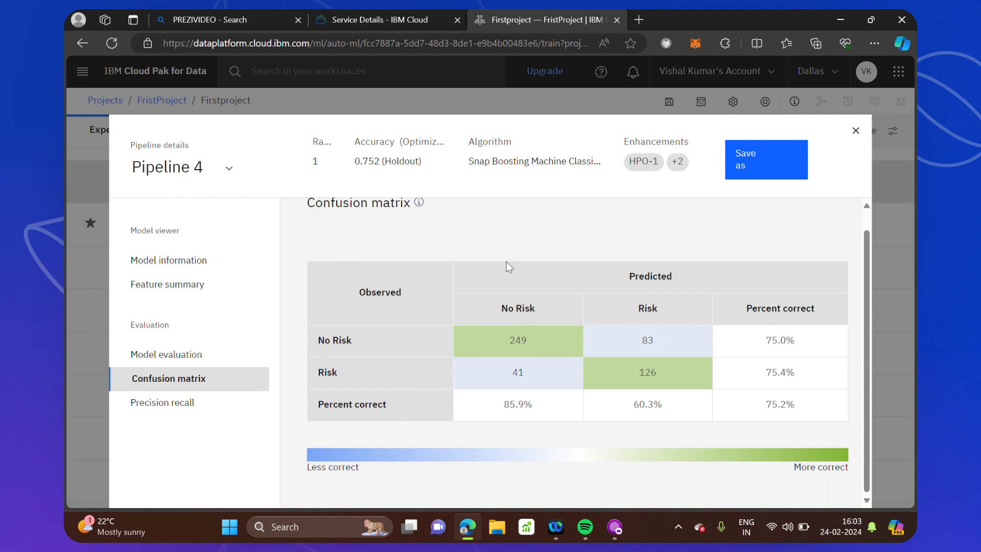
{"action": "left_click", "coordinate": [169, 408]}
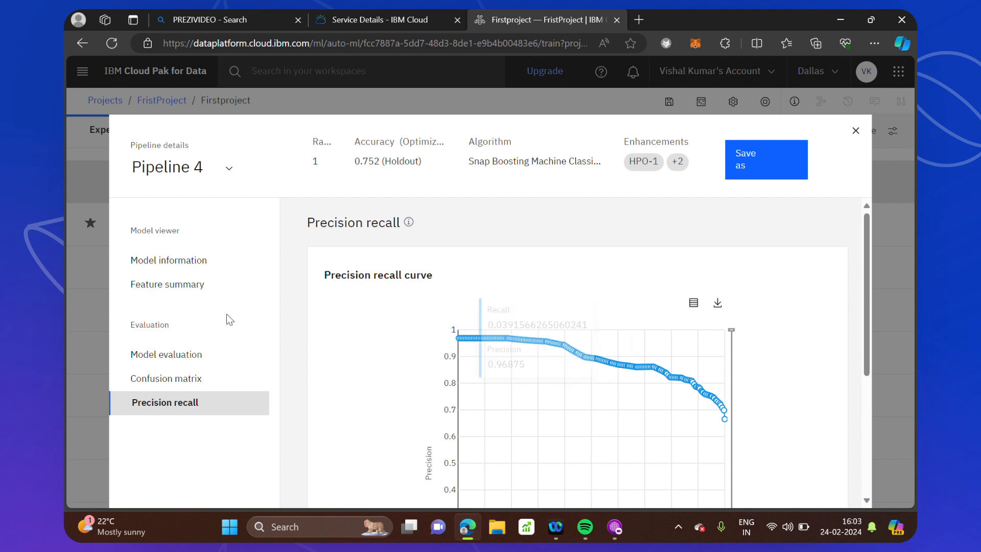
View Pipeline 4's model information, and return to the model evaluation to examine the full ROC curve.
{"action": "left_click", "coordinate": [157, 260]}
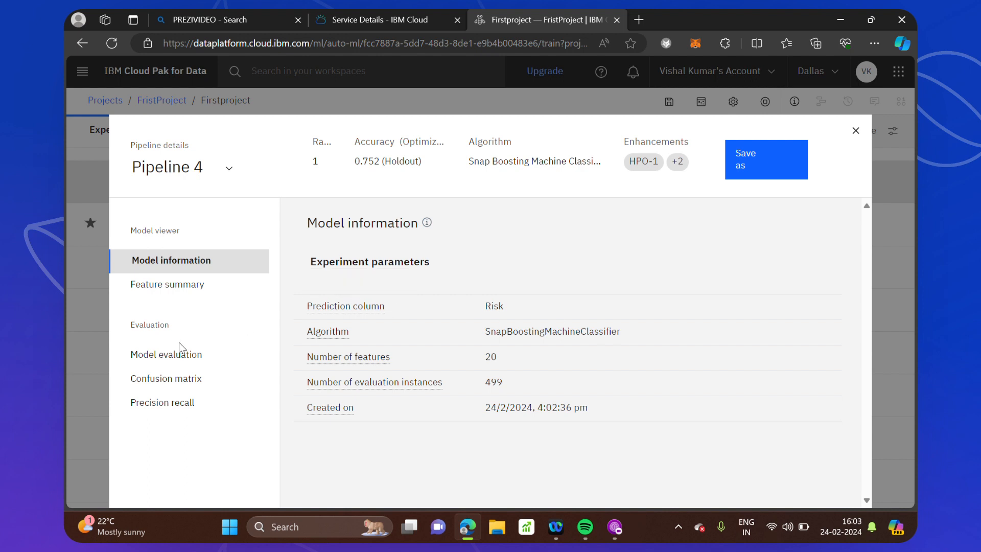
{"action": "left_click", "coordinate": [169, 356]}
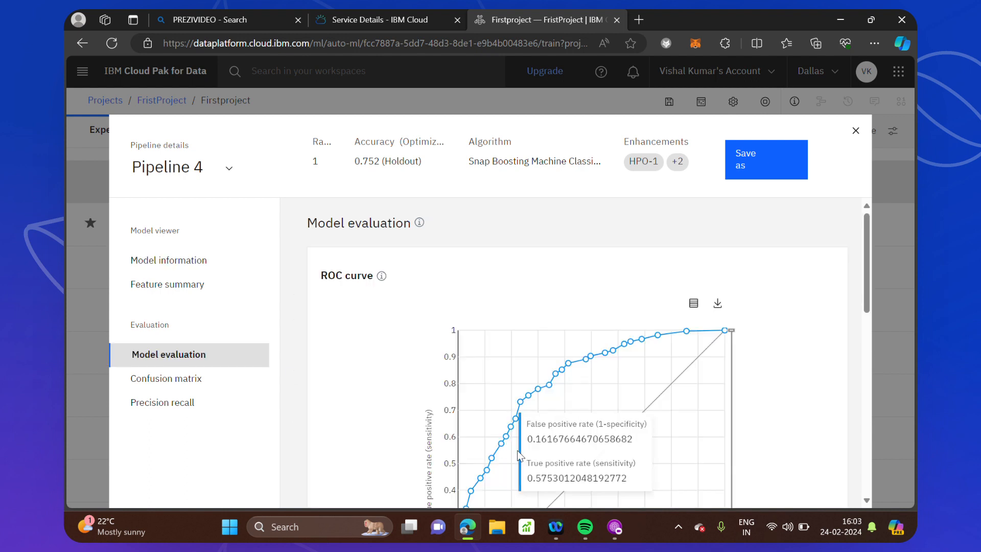
{"action": "scroll", "coordinate": [526, 448], "scroll_direction": "down", "scroll_amount": 2}
{"action": "scroll", "coordinate": [525, 446], "scroll_direction": "down", "scroll_amount": 2}
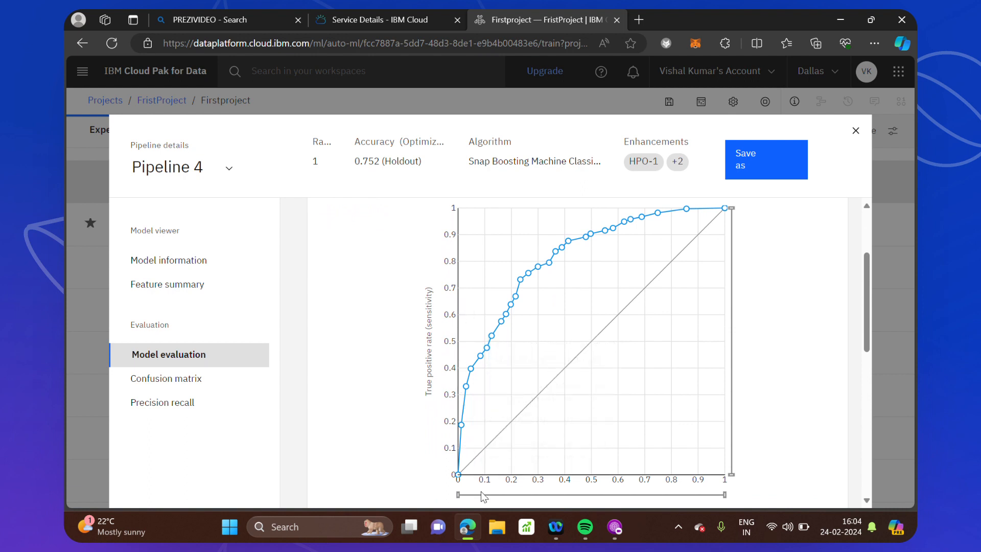
Zoom in on Pipeline 4's ROC curve, close its details, and check the relationship map, progress map and pipeline leaderboard.
{"action": "scroll", "coordinate": [629, 369], "scroll_direction": "up", "scroll_amount": 3}
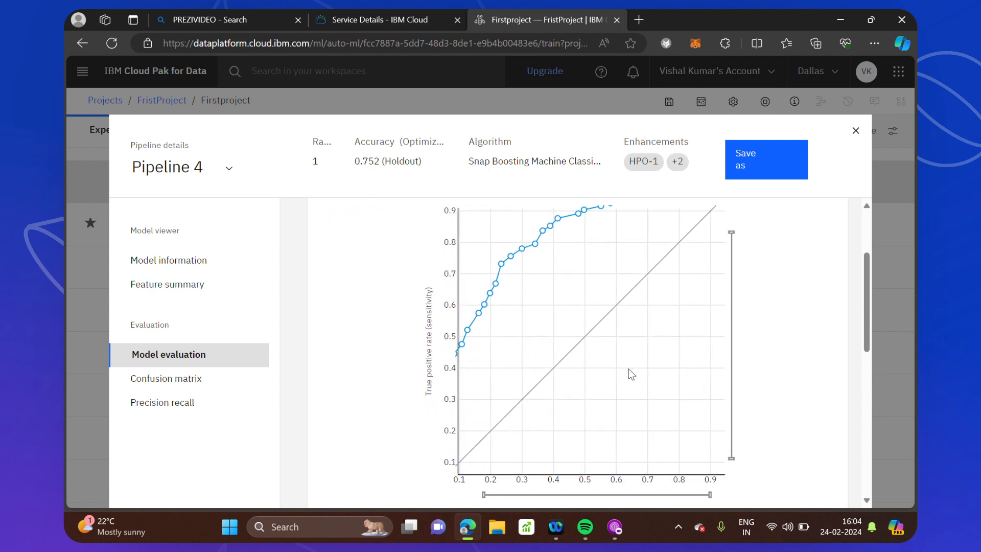
{"action": "left_click", "coordinate": [855, 131]}
{"action": "scroll", "coordinate": [545, 301], "scroll_direction": "up", "scroll_amount": 5}
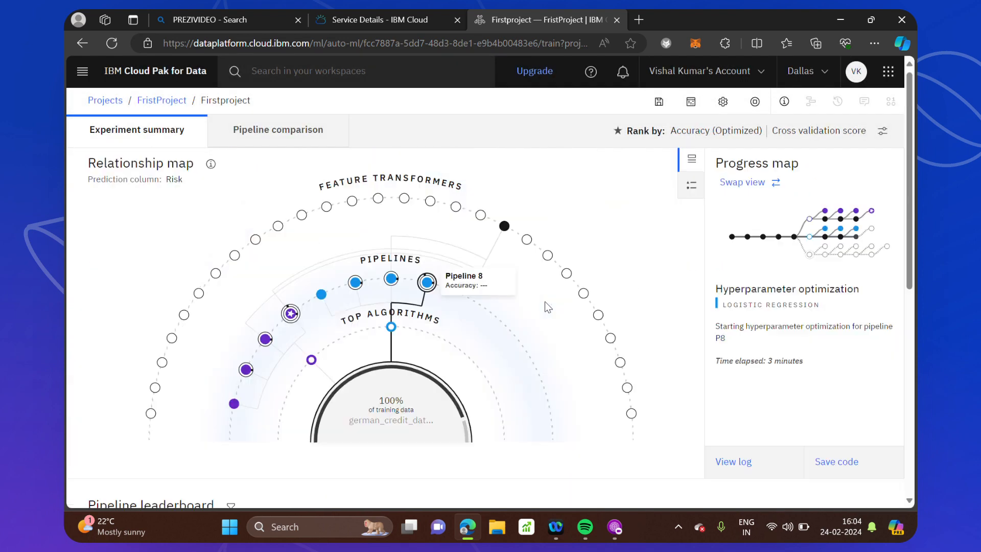
{"action": "scroll", "coordinate": [545, 305], "scroll_direction": "down", "scroll_amount": 5}
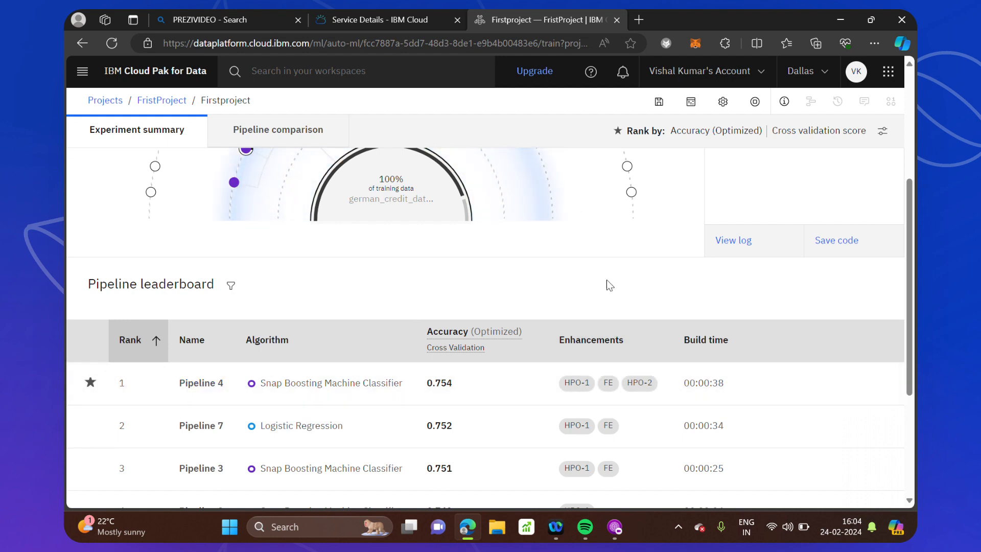
{"action": "scroll", "coordinate": [601, 264], "scroll_direction": "up", "scroll_amount": 4}
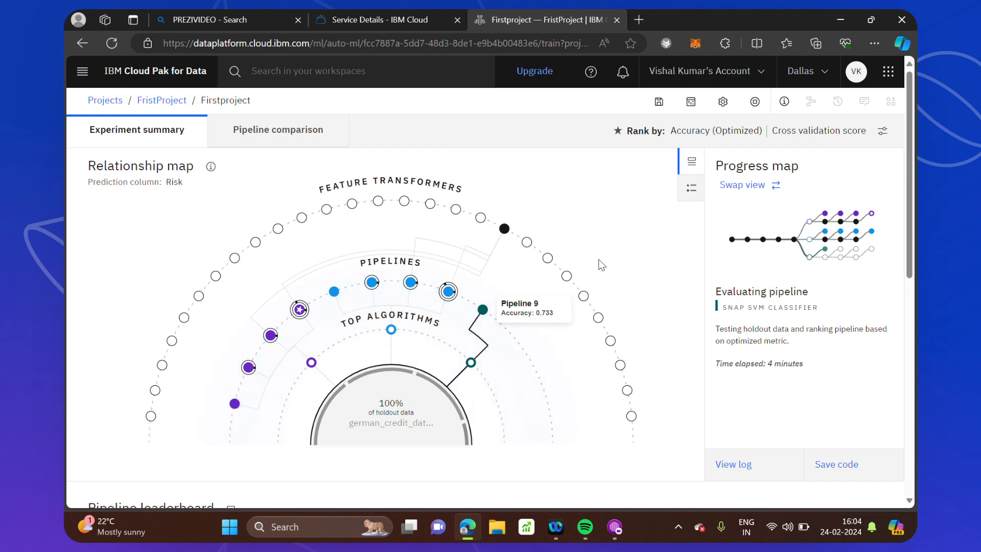
Review the Model and Notebook asset options for saving Pipeline 4, and leave without creating an asset.
{"action": "scroll", "coordinate": [601, 264], "scroll_direction": "down", "scroll_amount": 5}
{"action": "mouse_move", "coordinate": [830, 365]}
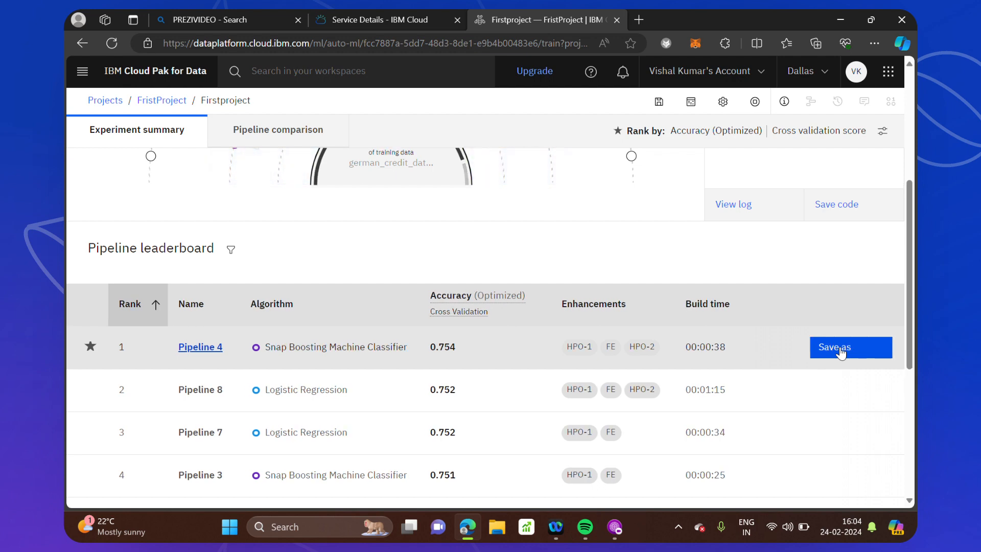
{"action": "left_click", "coordinate": [840, 352]}
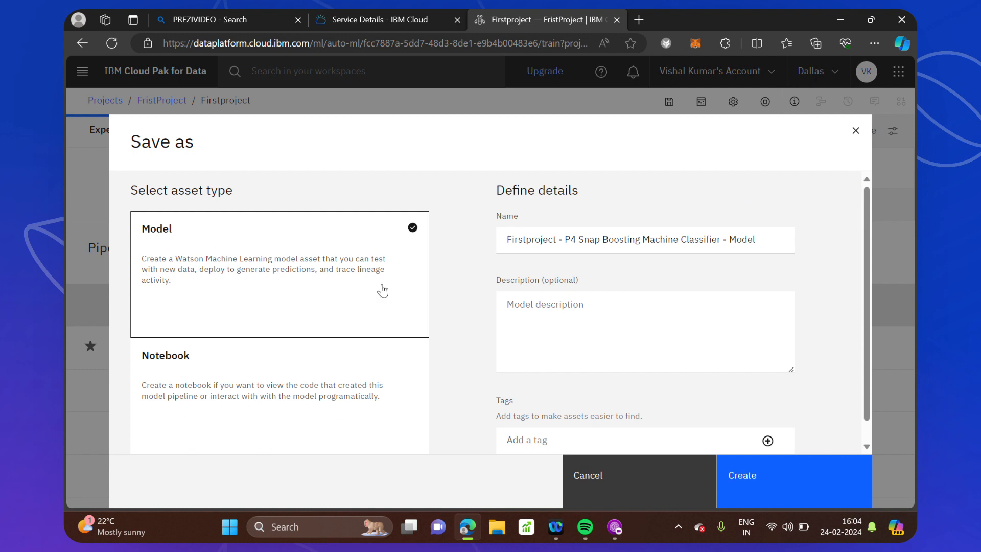
{"action": "left_click", "coordinate": [287, 278]}
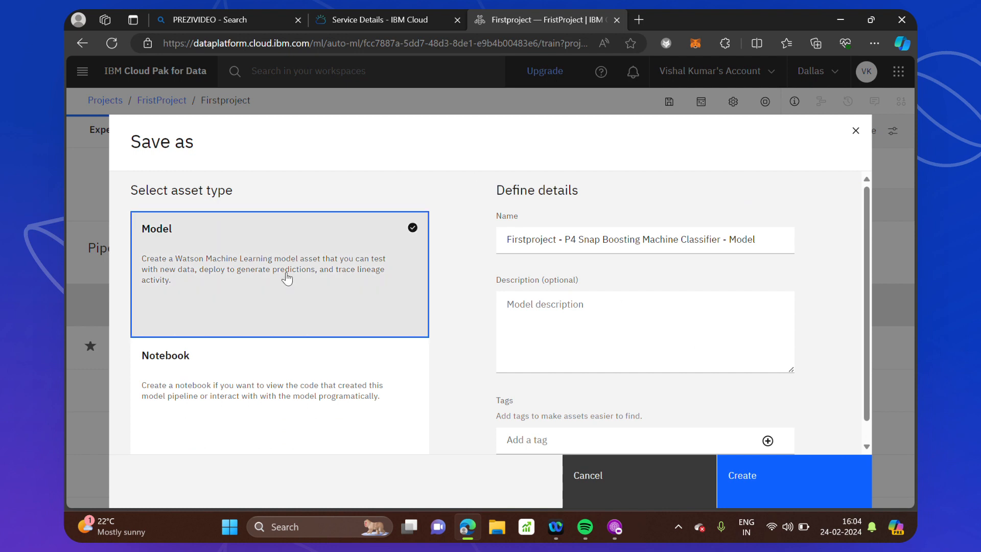
{"action": "left_click", "coordinate": [643, 417]}
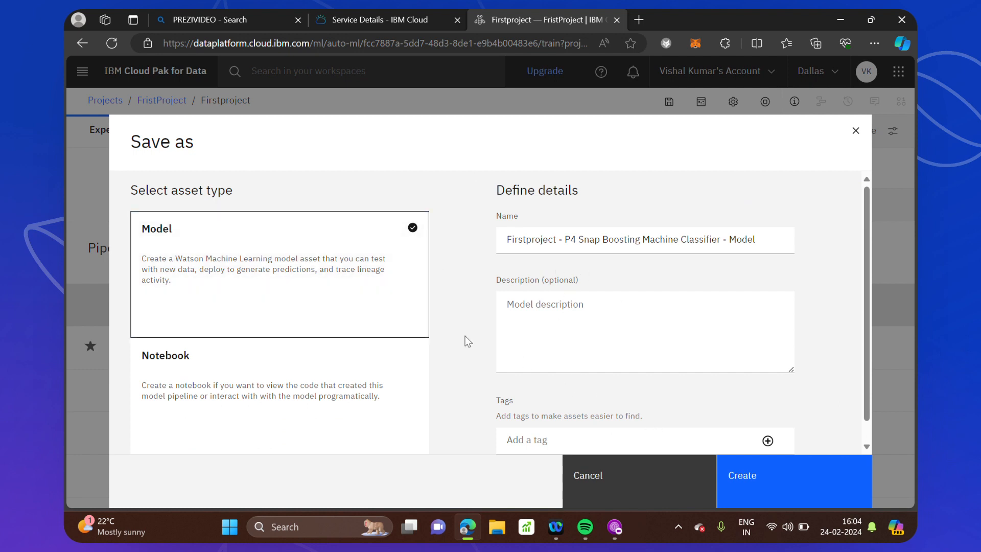
{"action": "scroll", "coordinate": [583, 289], "scroll_direction": "down", "scroll_amount": 1}
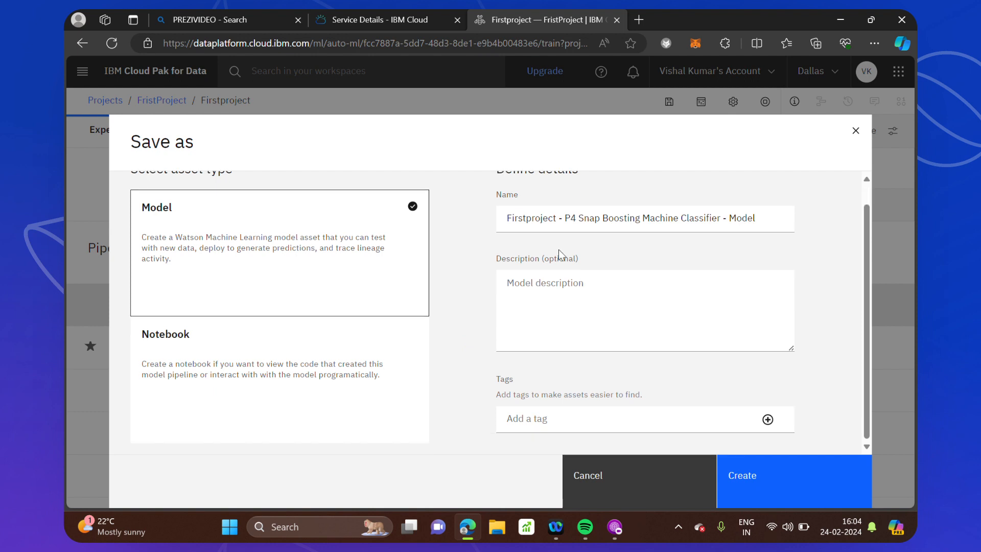
{"action": "left_click", "coordinate": [755, 477]}
{"action": "left_click", "coordinate": [267, 379]}
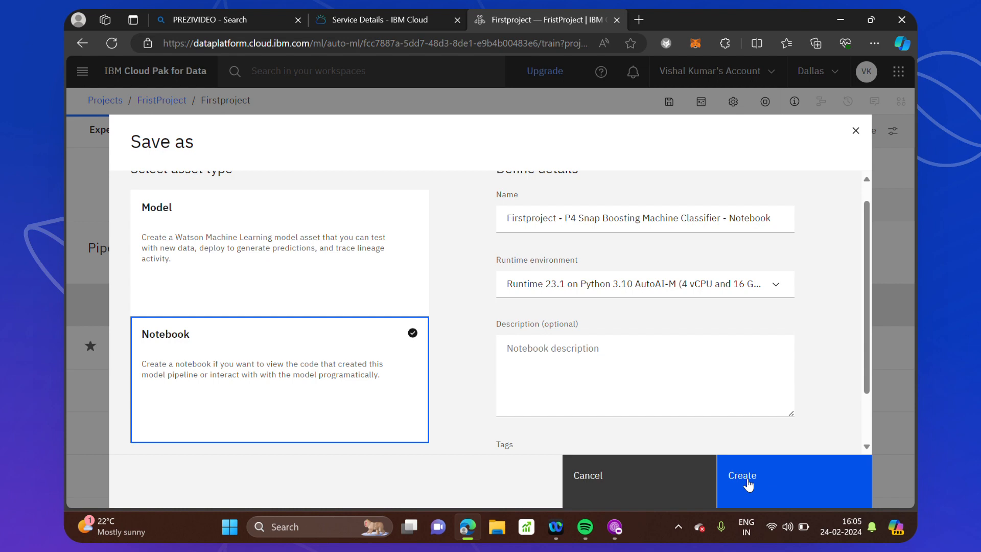
{"action": "left_click", "coordinate": [620, 482]}
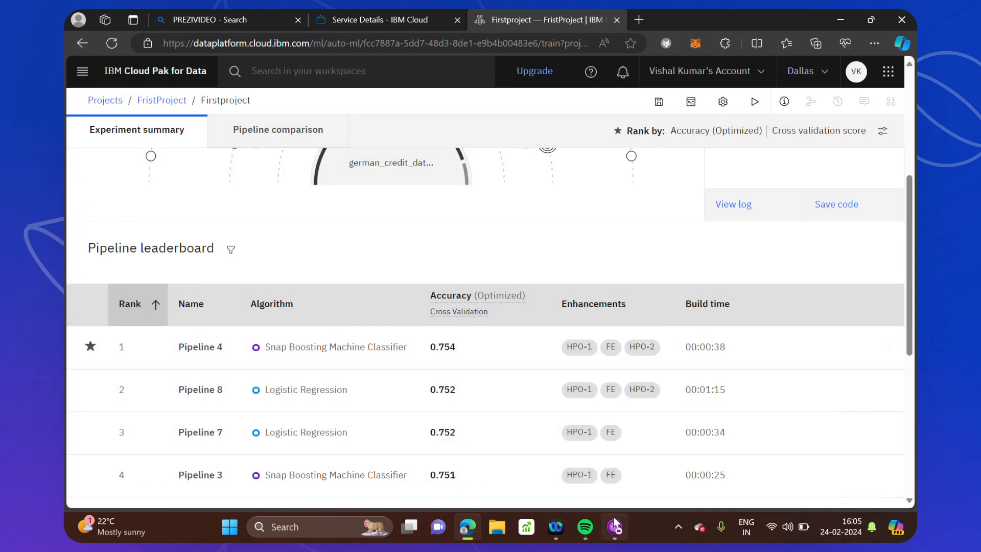
Examine the experiment's final relationship map and progress map above the pipeline leaderboard.
{"action": "mouse_move", "coordinate": [615, 534]}
{"action": "scroll", "coordinate": [424, 271], "scroll_direction": "up", "scroll_amount": 3}
{"action": "scroll", "coordinate": [425, 271], "scroll_direction": "up", "scroll_amount": 2}
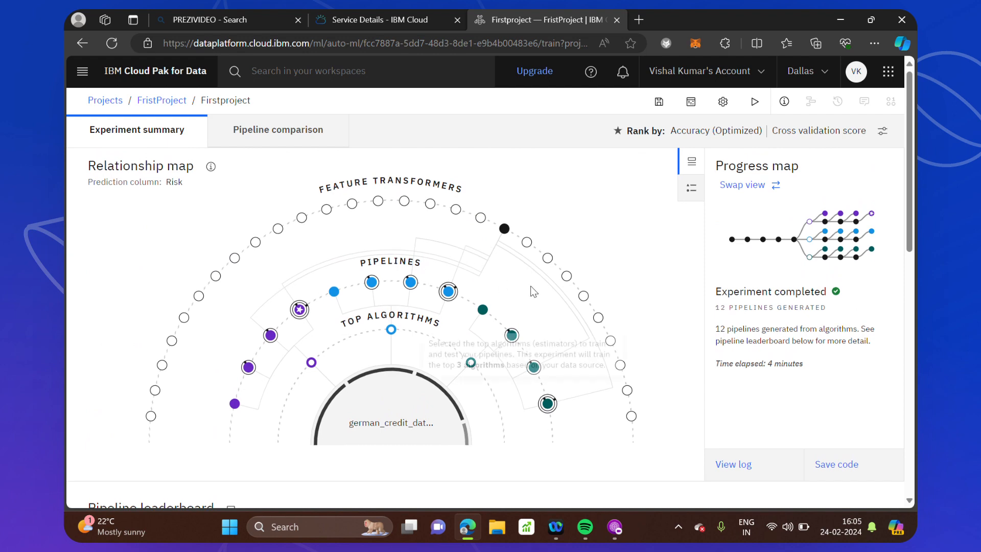
{"action": "scroll", "coordinate": [575, 298], "scroll_direction": "down", "scroll_amount": 2}
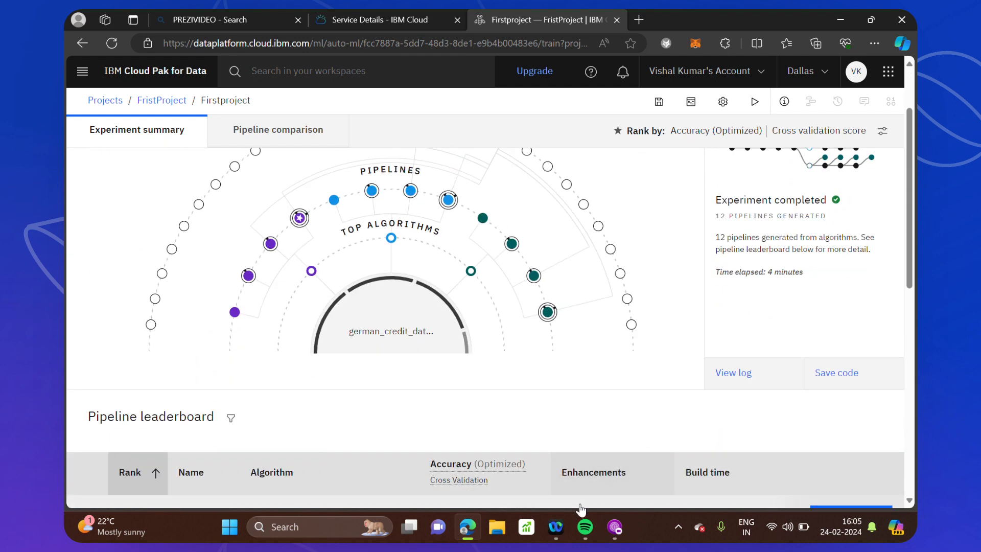
{"action": "left_click", "coordinate": [616, 531]}
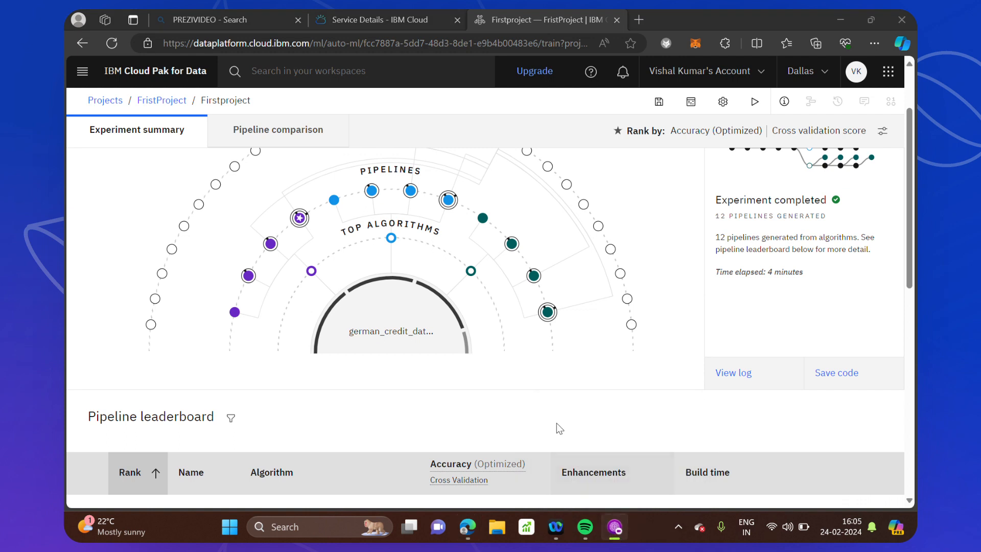